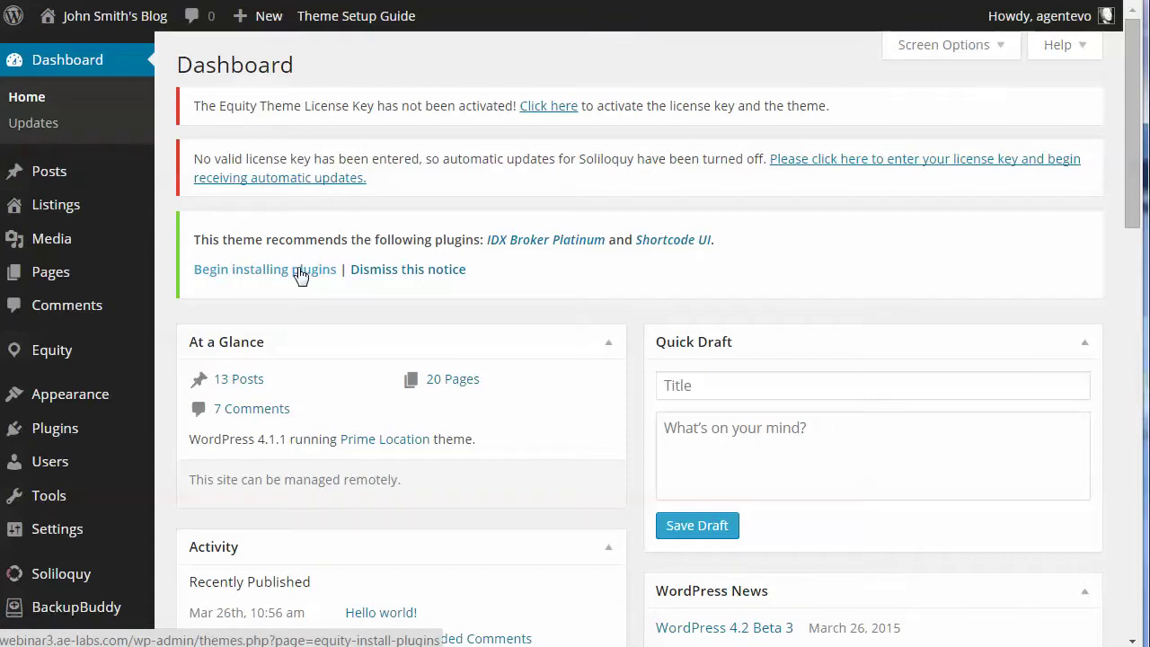
Install the recommended Shortcode UI plugin from the theme's plugin notice and activate it.
left_click(300, 270)
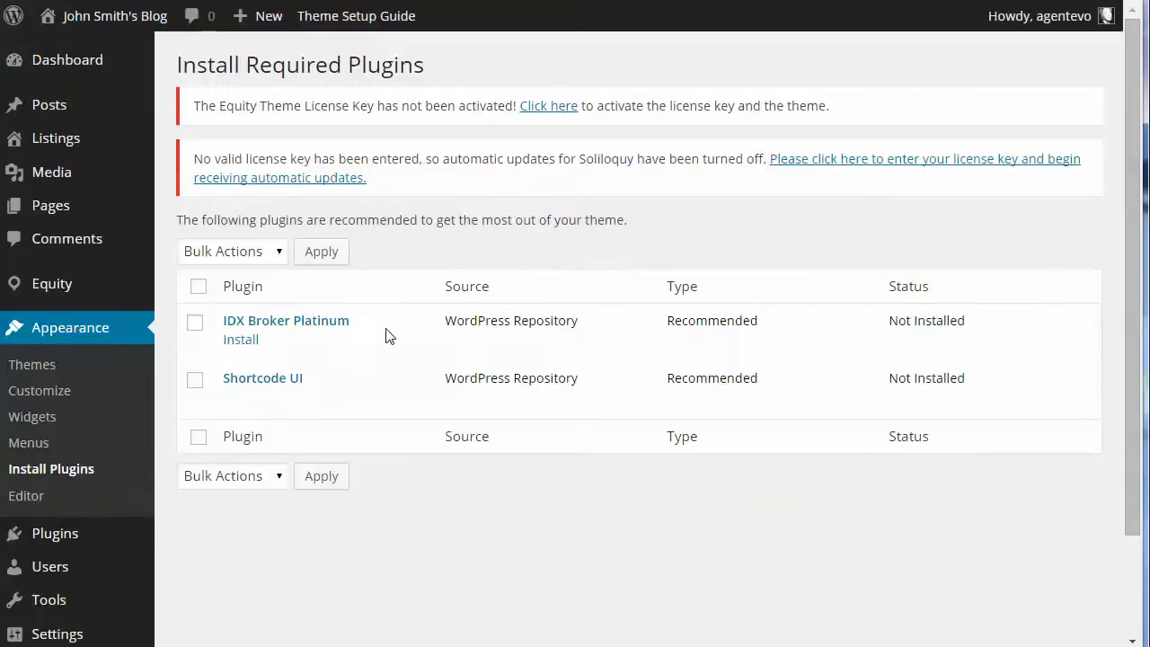
mouse_move(248, 403)
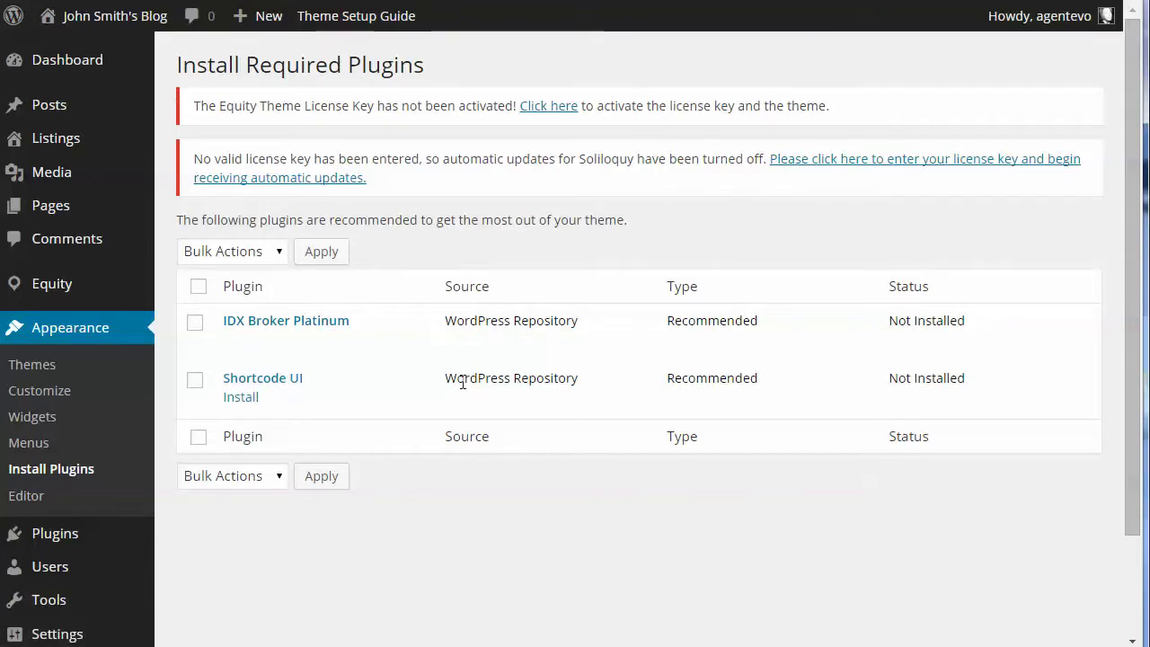
left_click(242, 401)
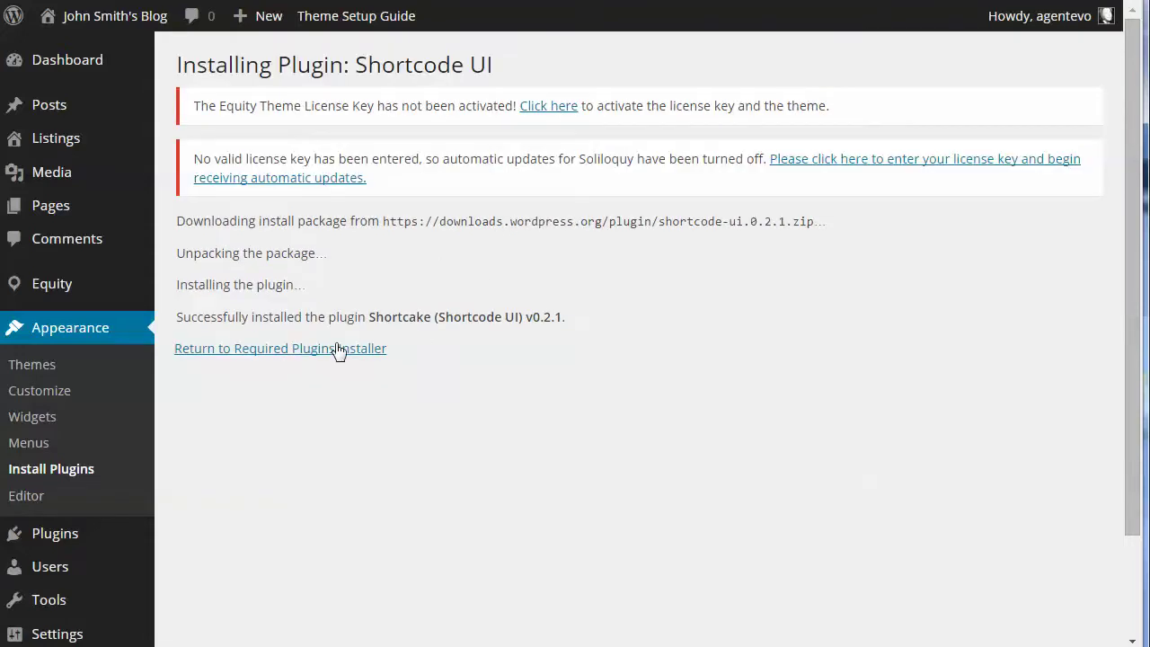
left_click(332, 349)
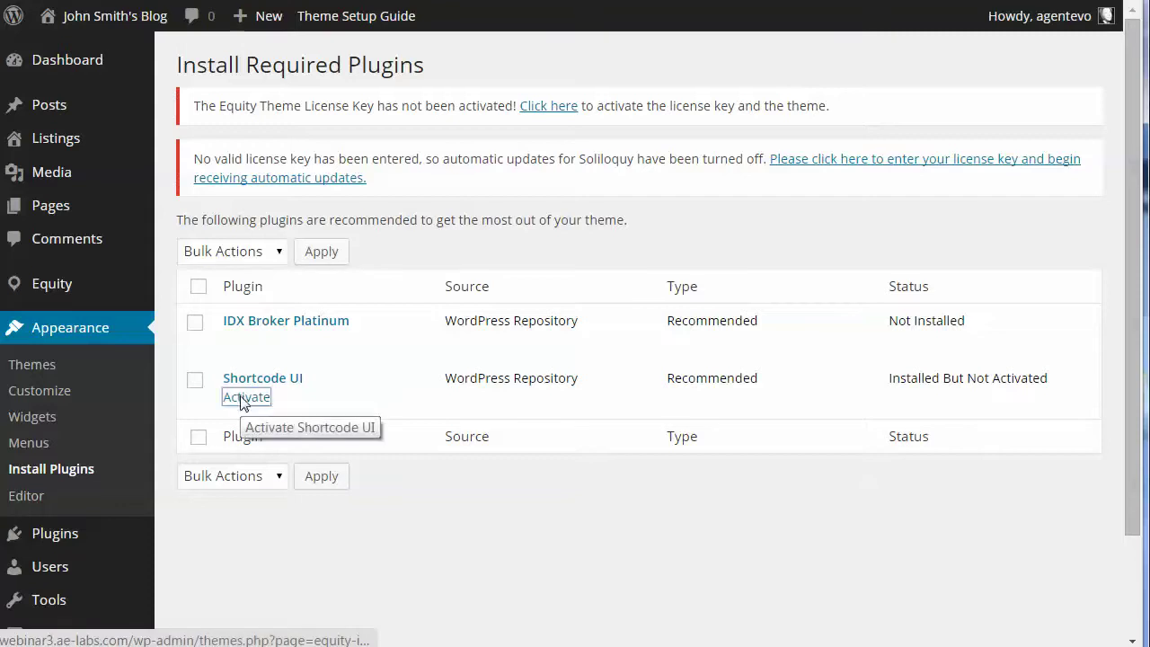
left_click(244, 397)
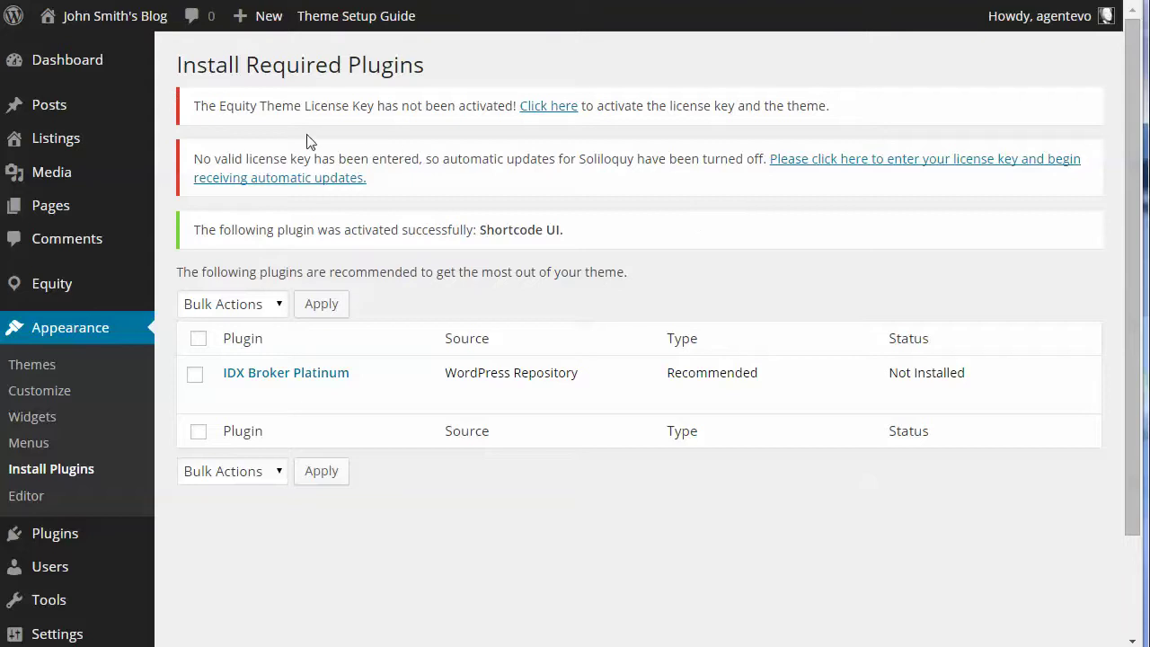
Open the "Hello world!" post for editing and switch its content to the visual editor.
mouse_move(34, 105)
left_click(200, 116)
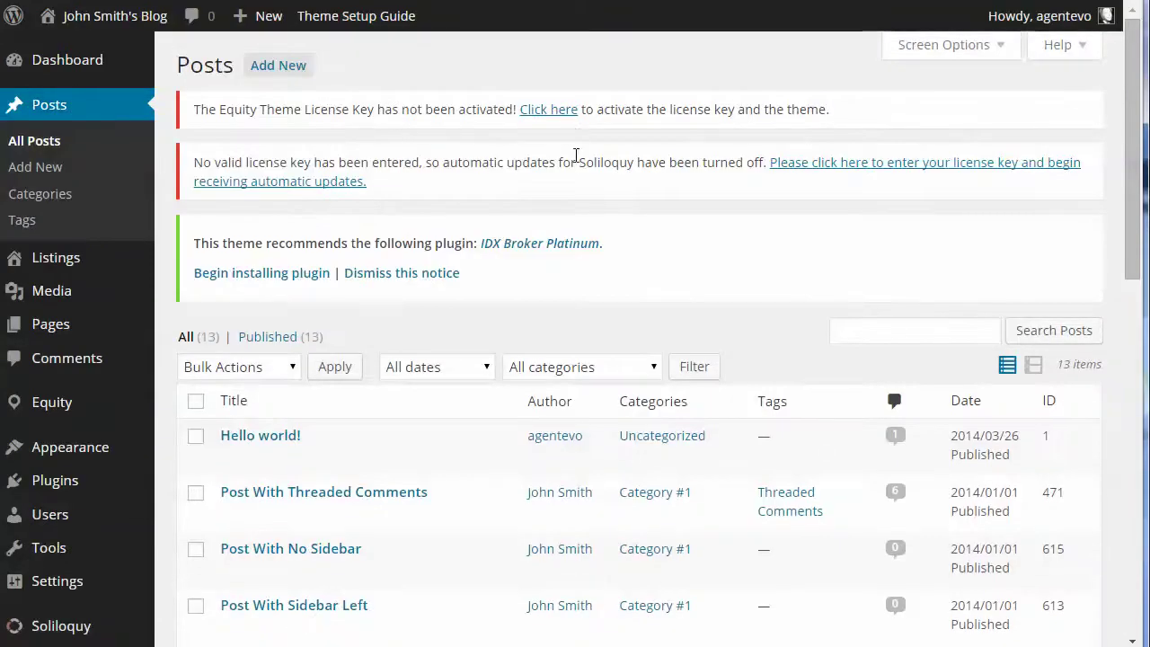
left_click(230, 459)
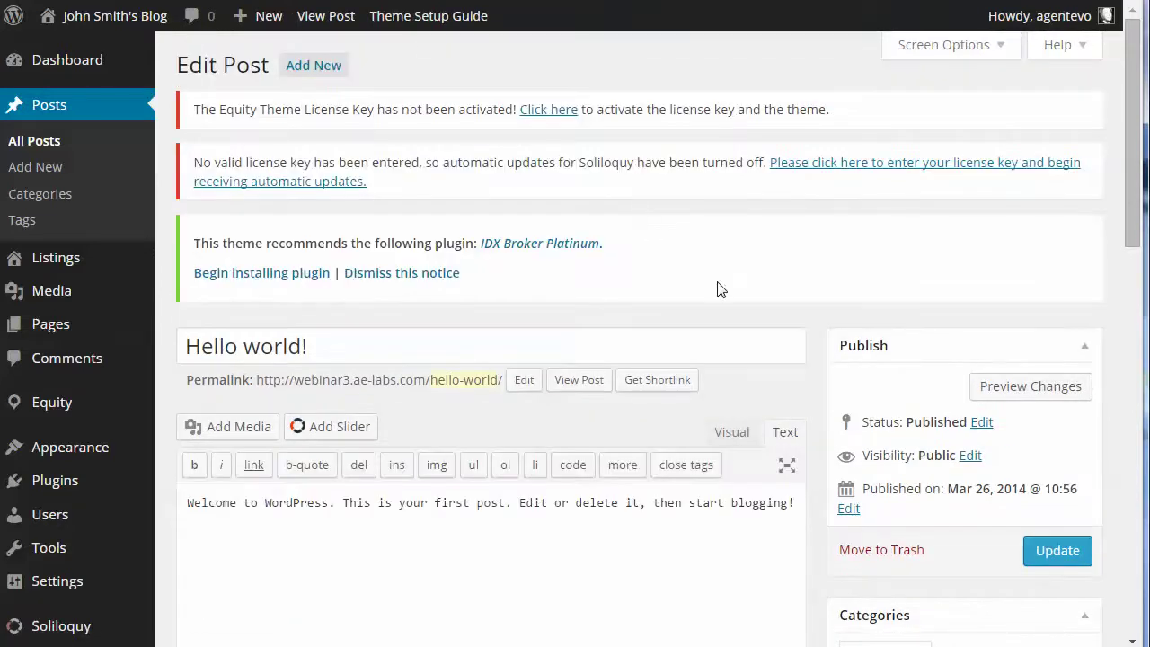
scroll(759, 267, "down", 1)
scroll(759, 267, "down", 2)
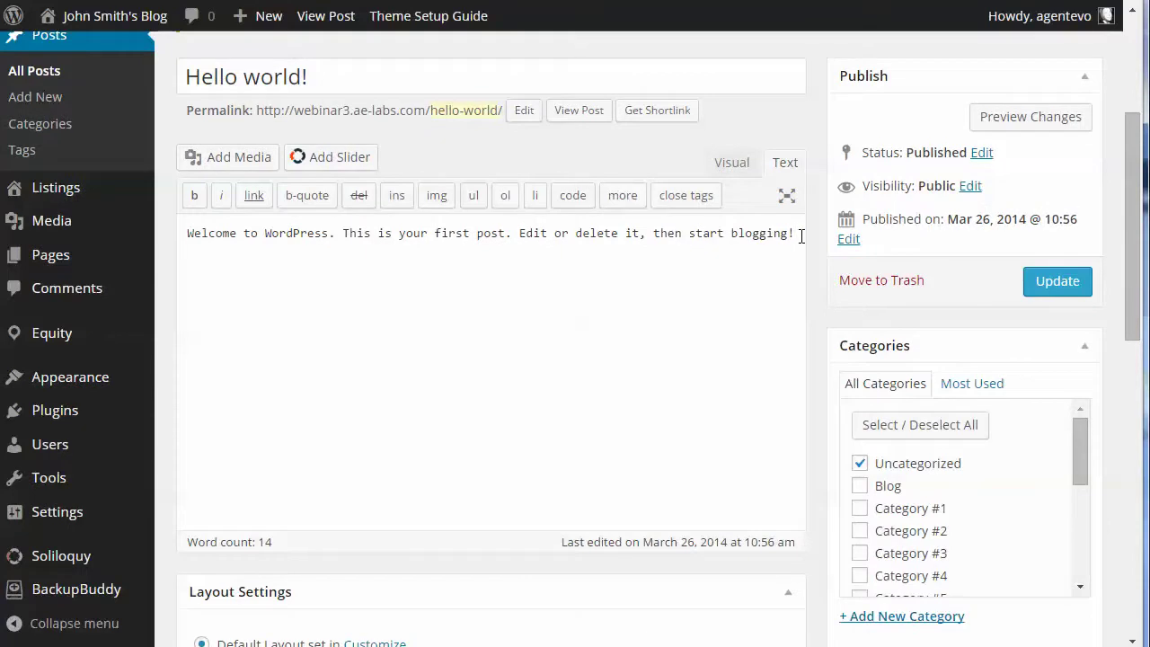
left_click(738, 167)
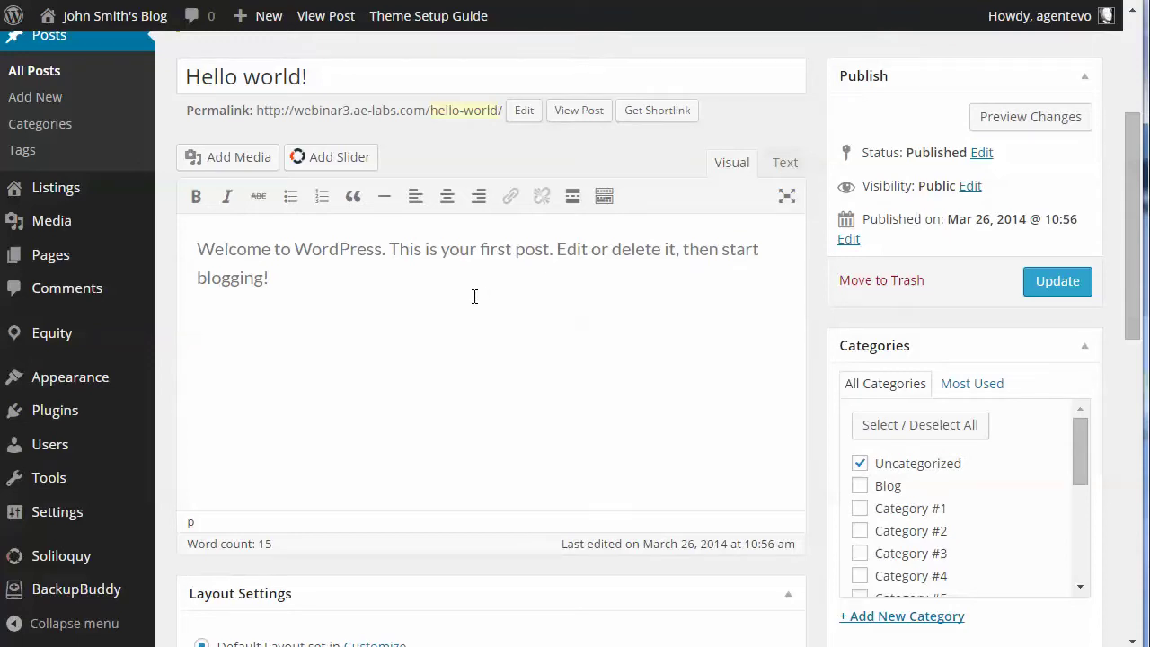
Start an Alert box post element with the content "This is an alert box added by Shortcode UI (Shortcake)".
left_click(240, 160)
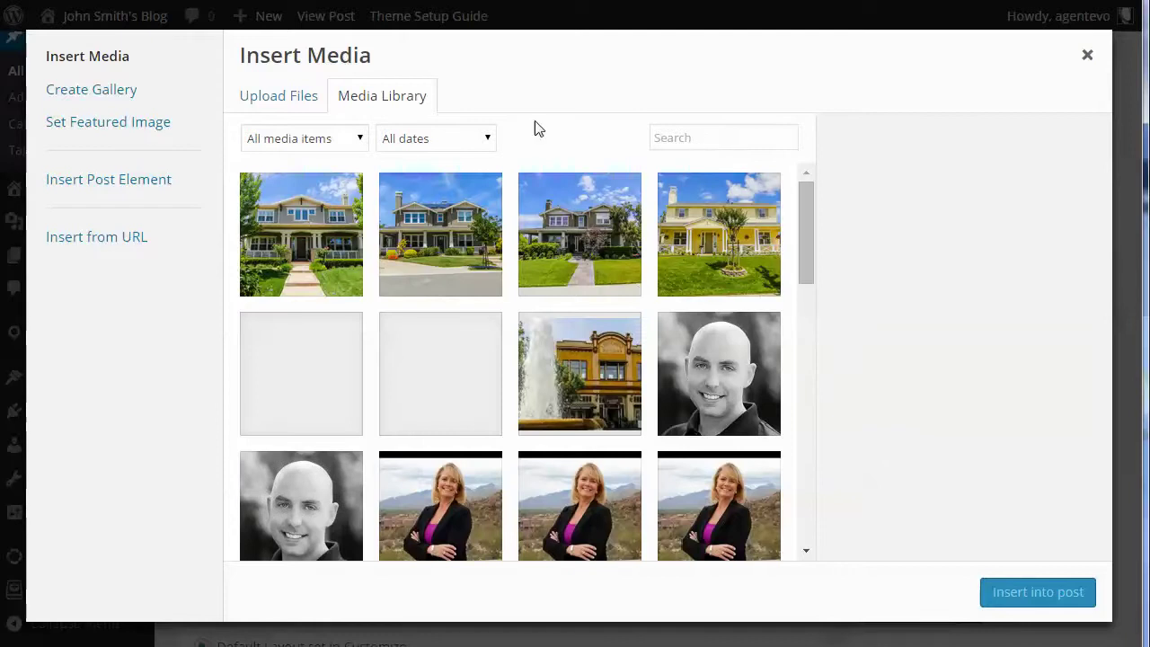
left_click(133, 183)
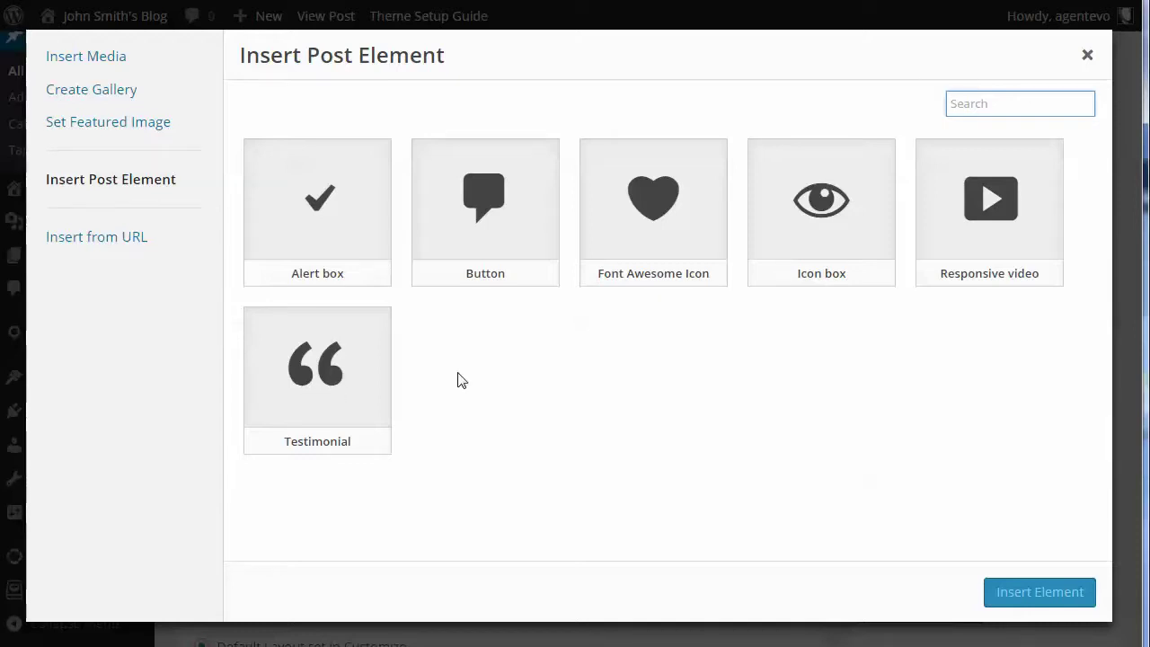
left_click(318, 218)
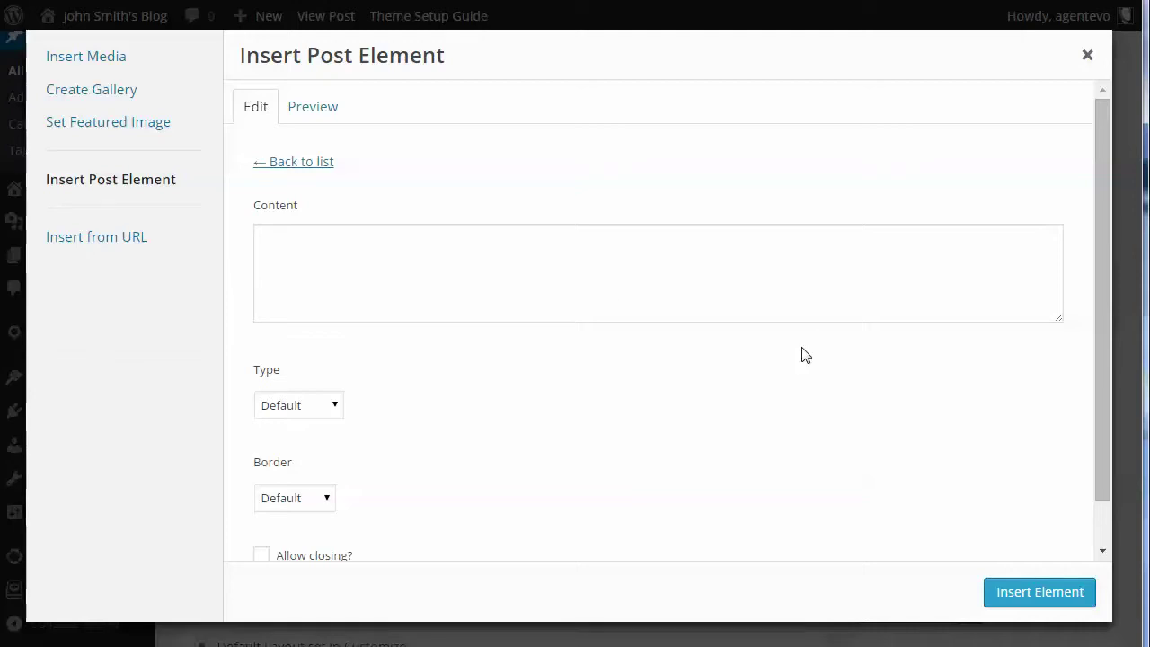
left_click(314, 249)
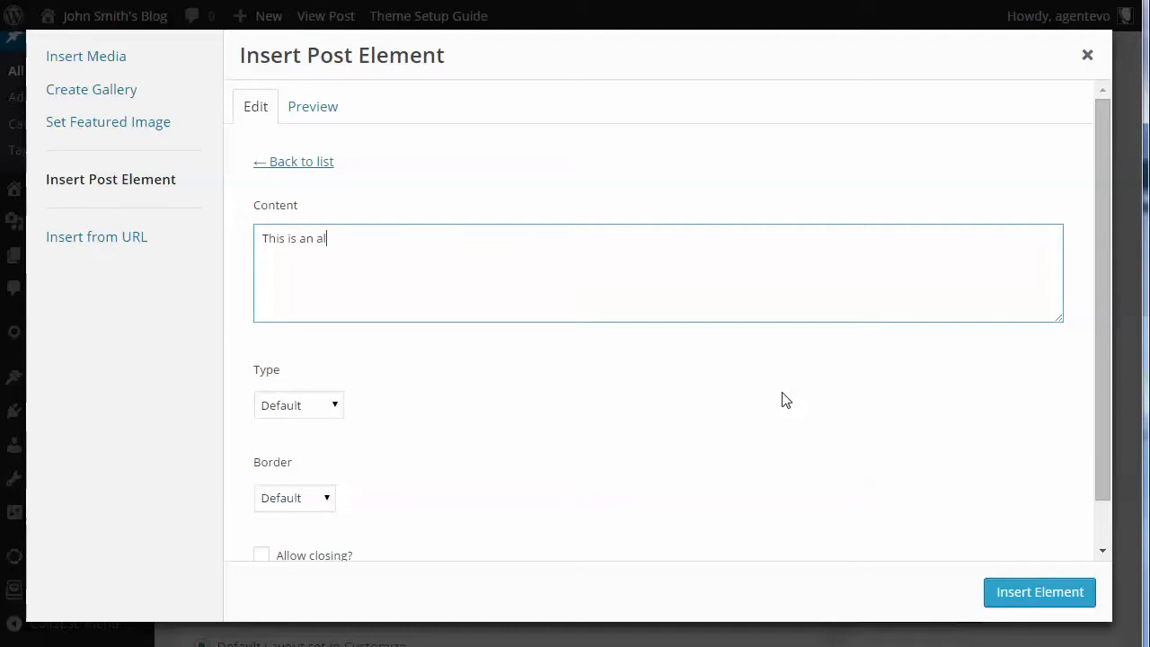
type("This is an alert box added by Shortcode UI")
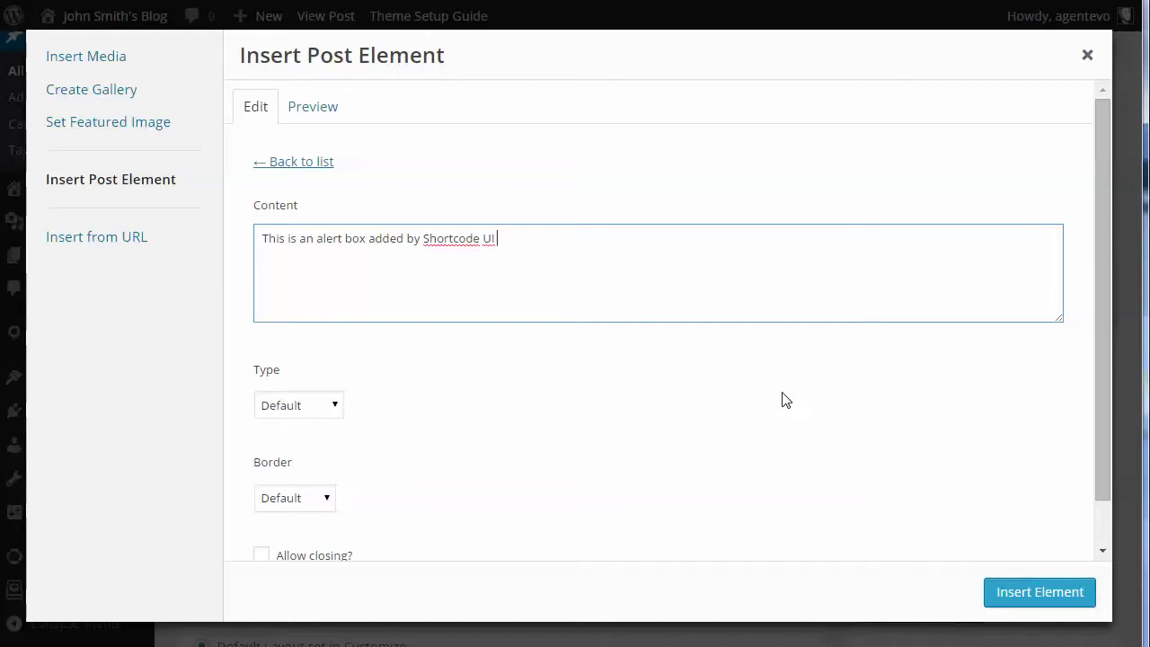
type(" (Shortcake")
scroll(419, 356, "down", 1)
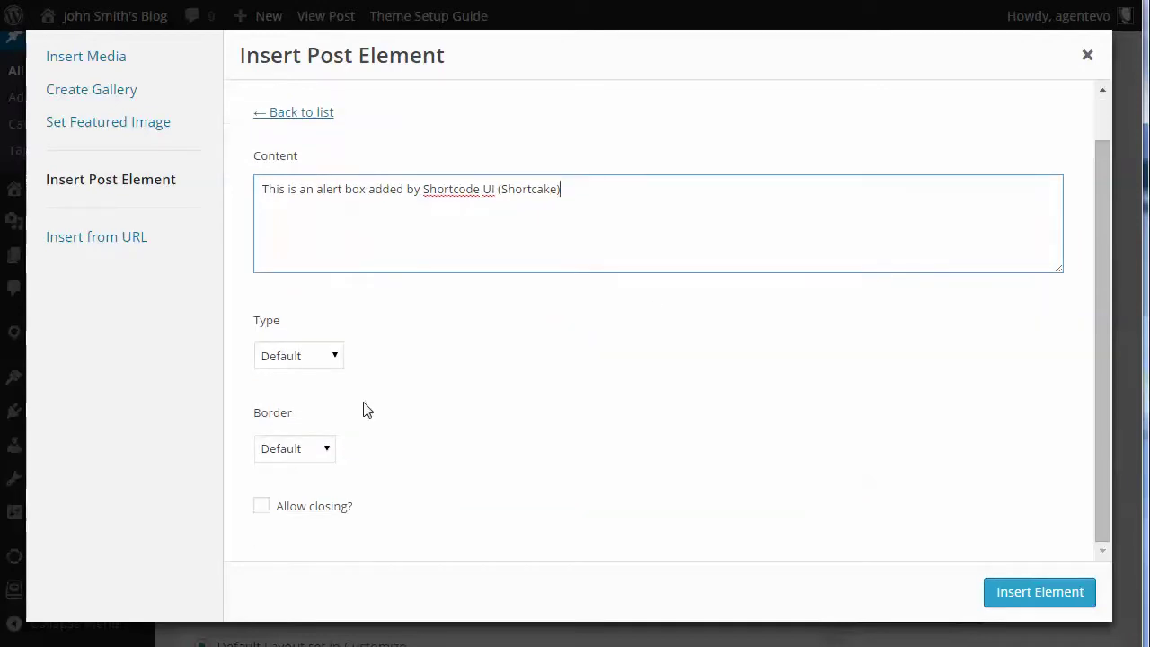
Set the alert box's type to Alert.
left_click(279, 354)
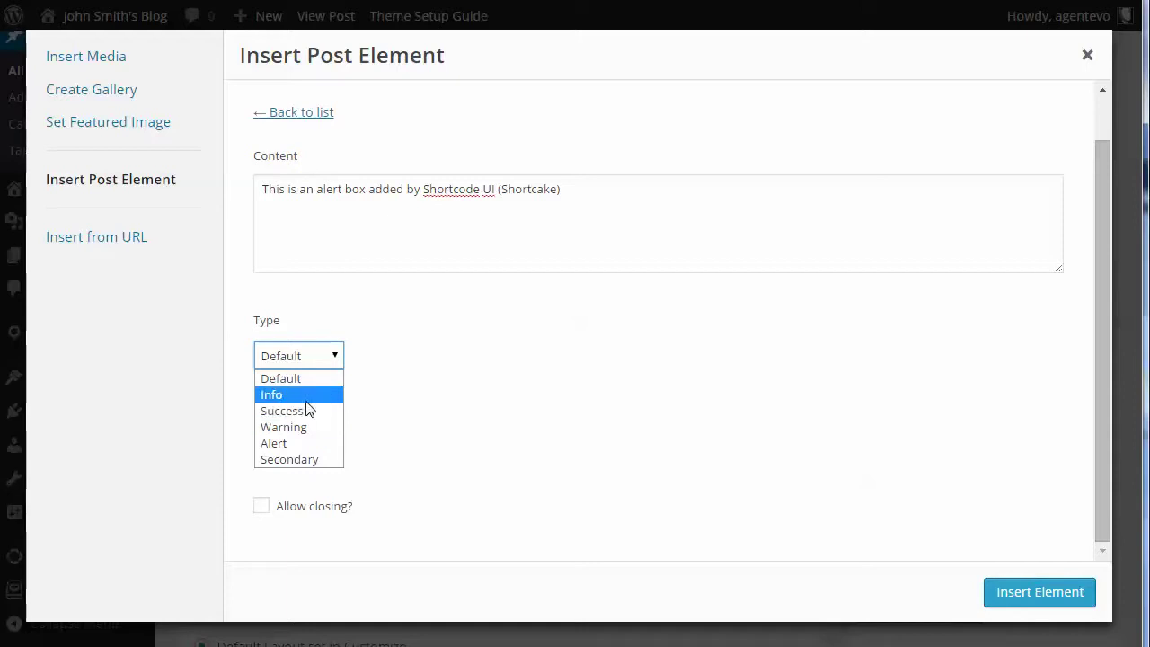
left_click(591, 405)
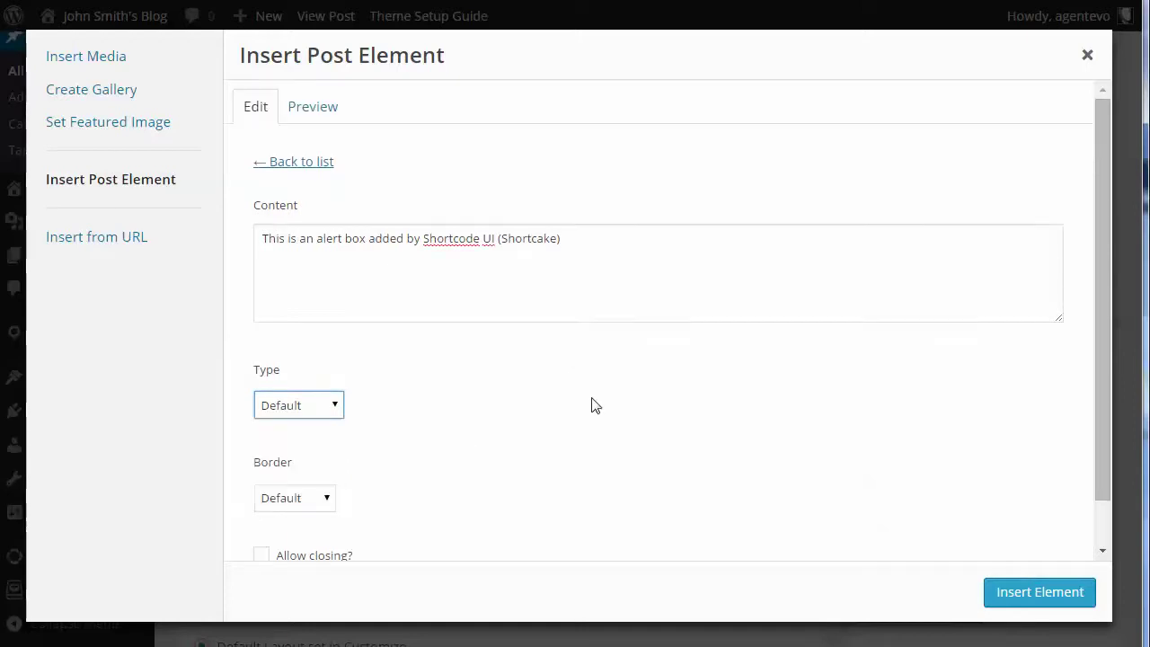
scroll(591, 405, "down", 1)
left_click(288, 363)
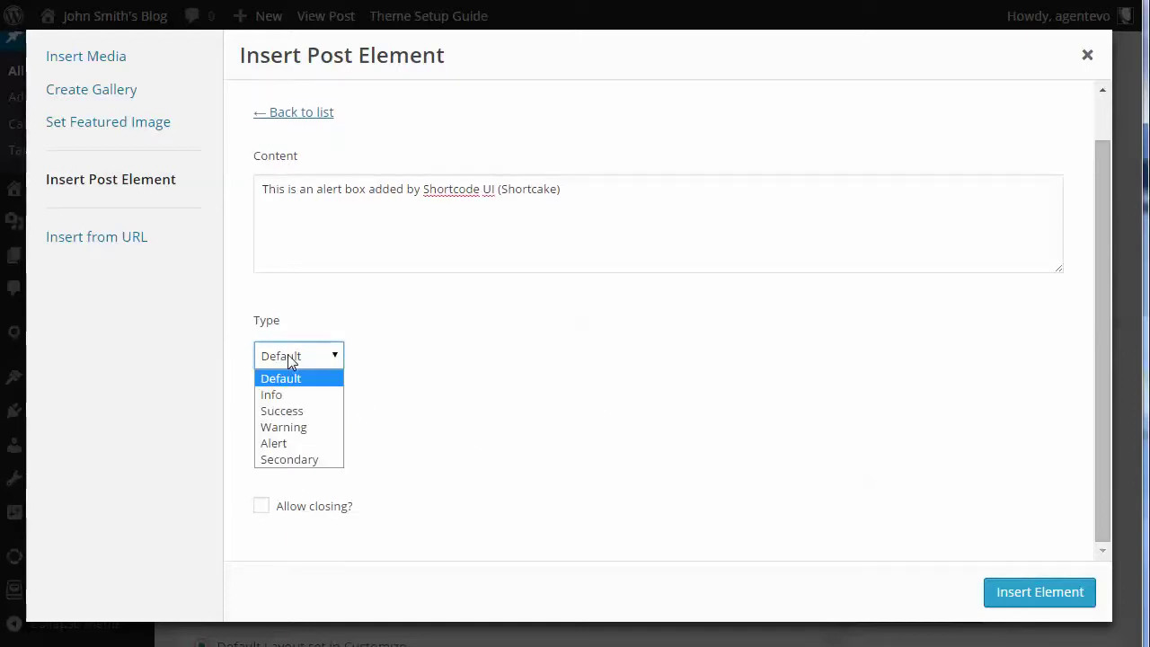
left_click(297, 441)
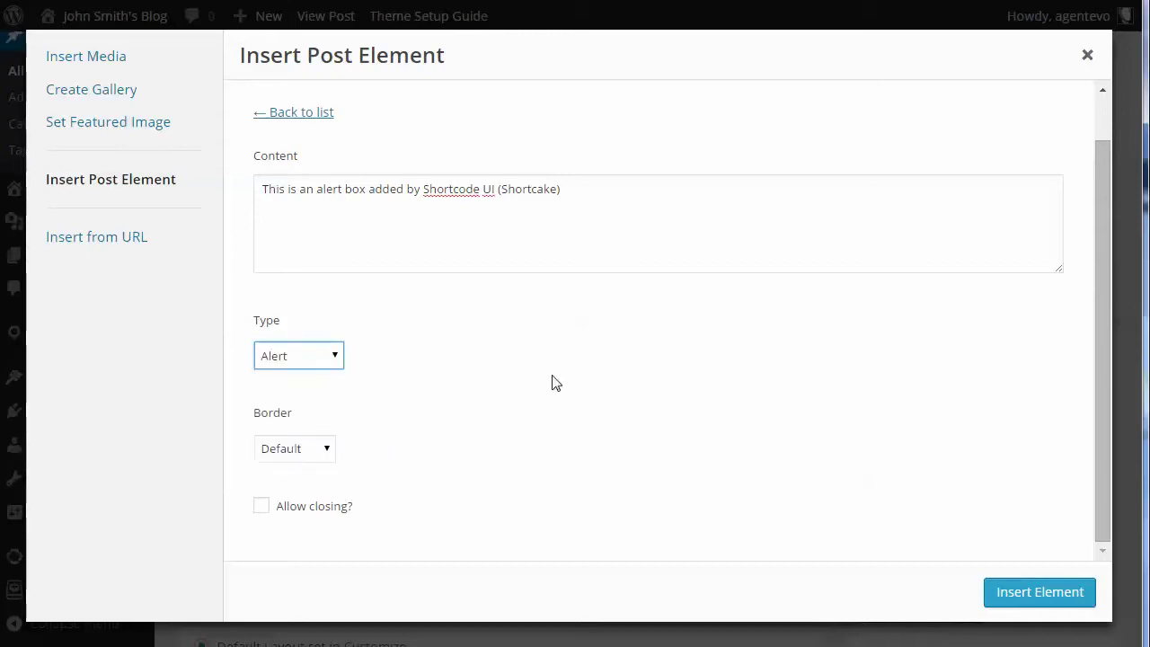
left_click(309, 449)
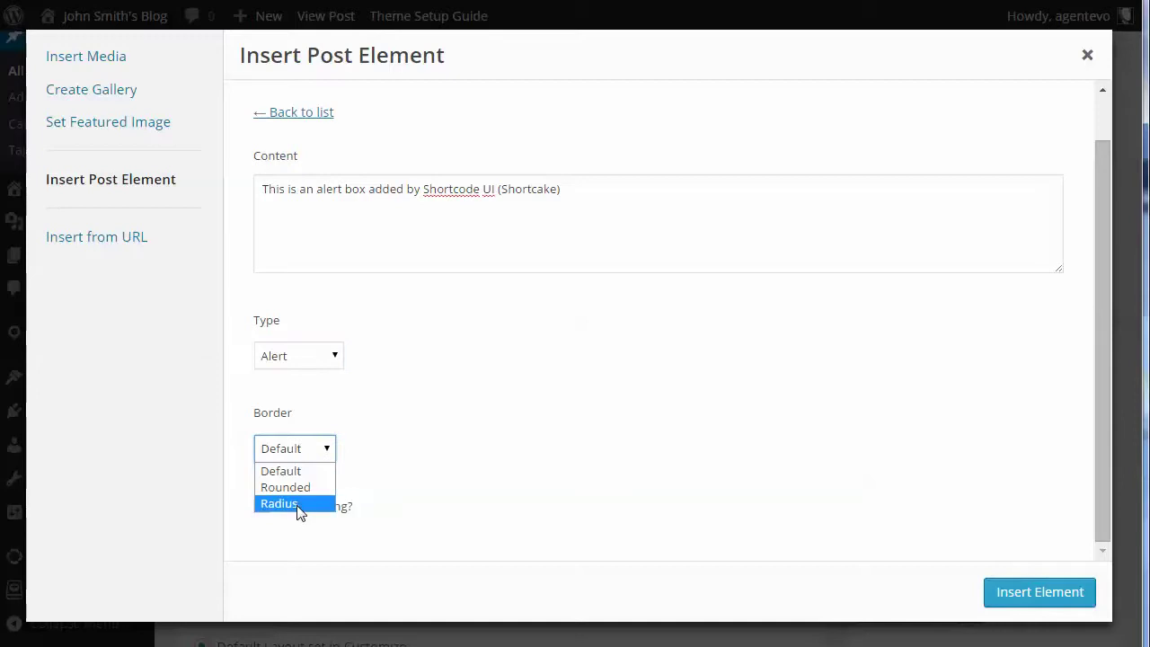
left_click(464, 424)
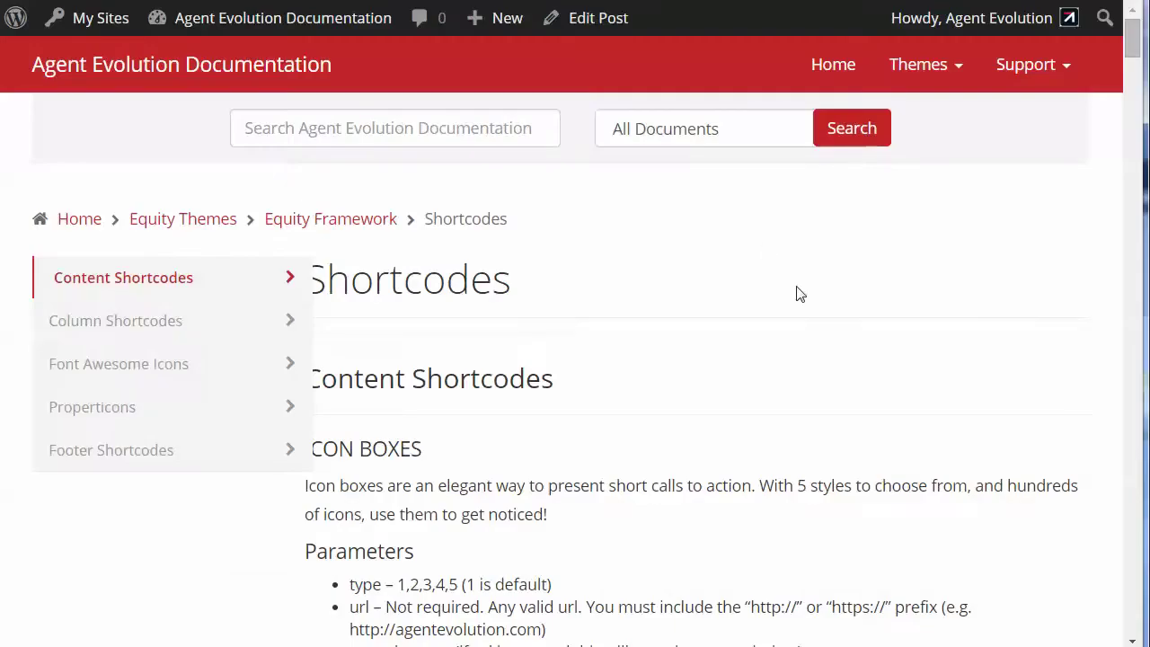
Examine the icon box parameters, example shortcodes and sample styles on the Agent Evolution Shortcodes documentation page.
scroll(796, 294, "down", 5)
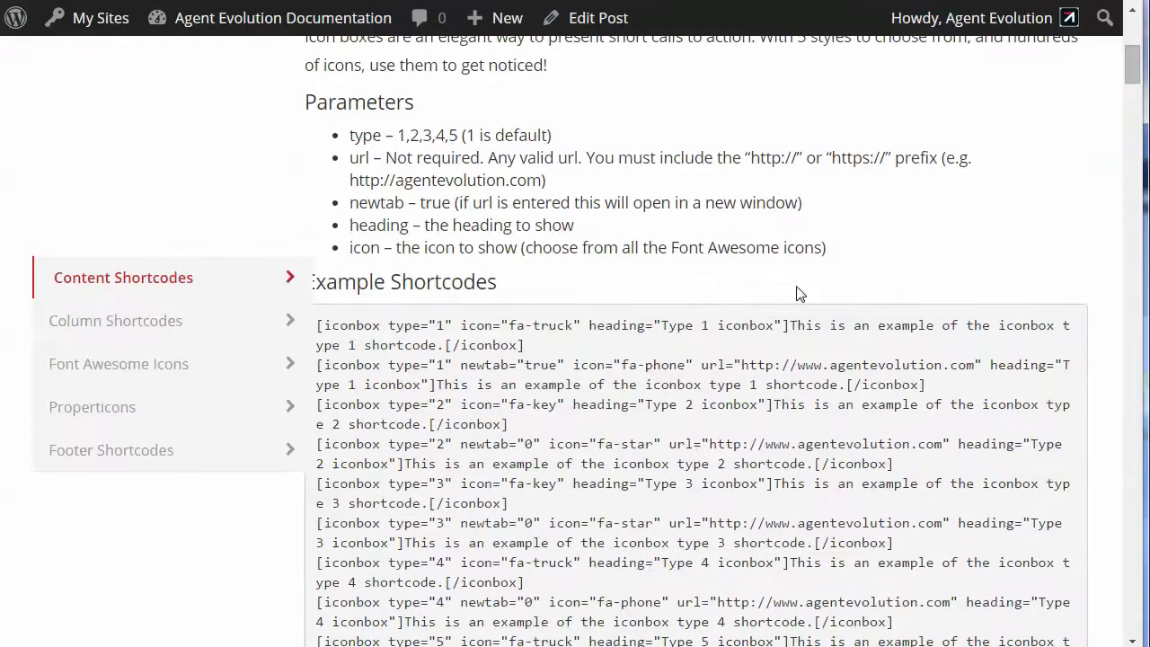
scroll(796, 294, "down", 5)
scroll(796, 294, "down", 2)
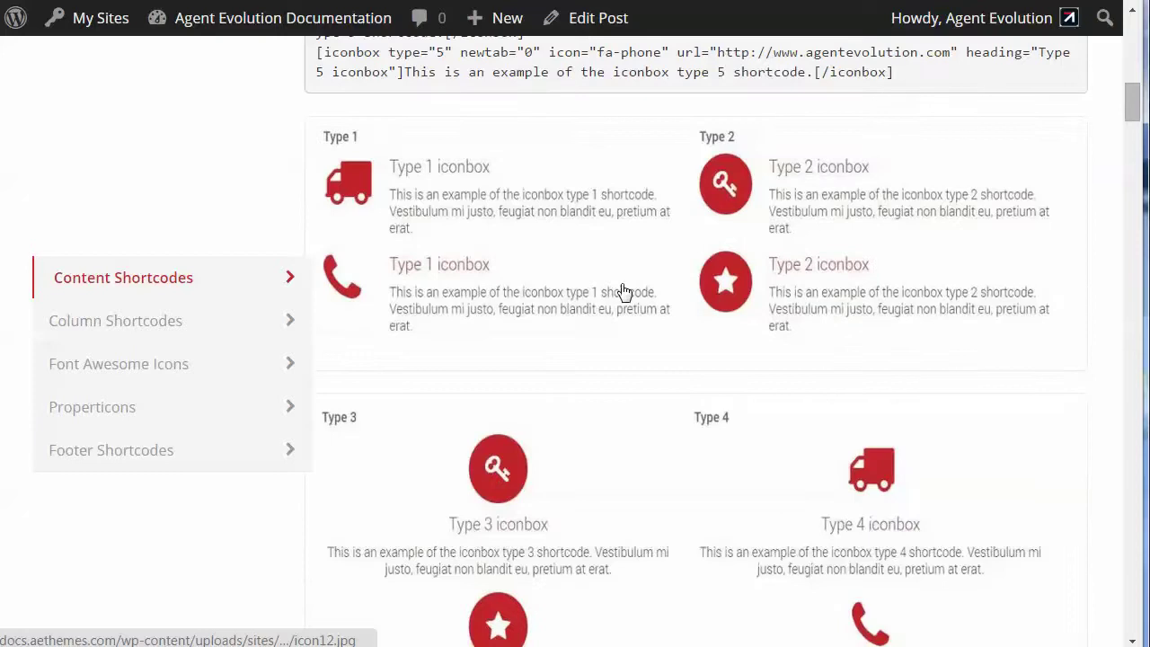
scroll(682, 288, "down", 4)
scroll(686, 285, "down", 4)
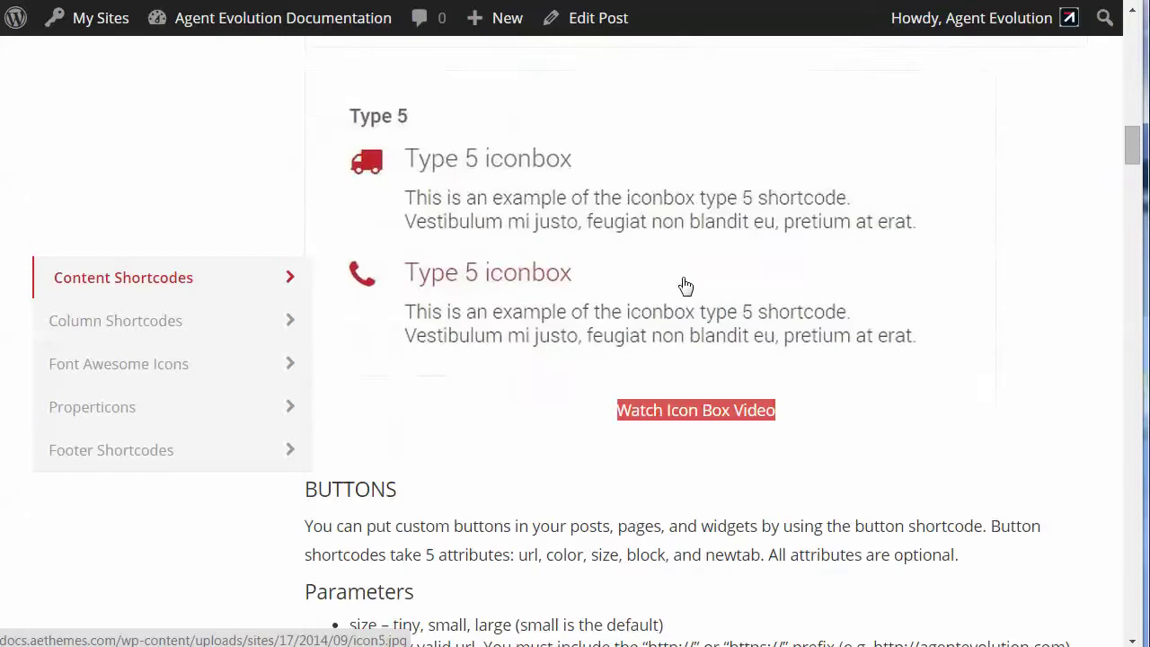
scroll(685, 286, "up", 12)
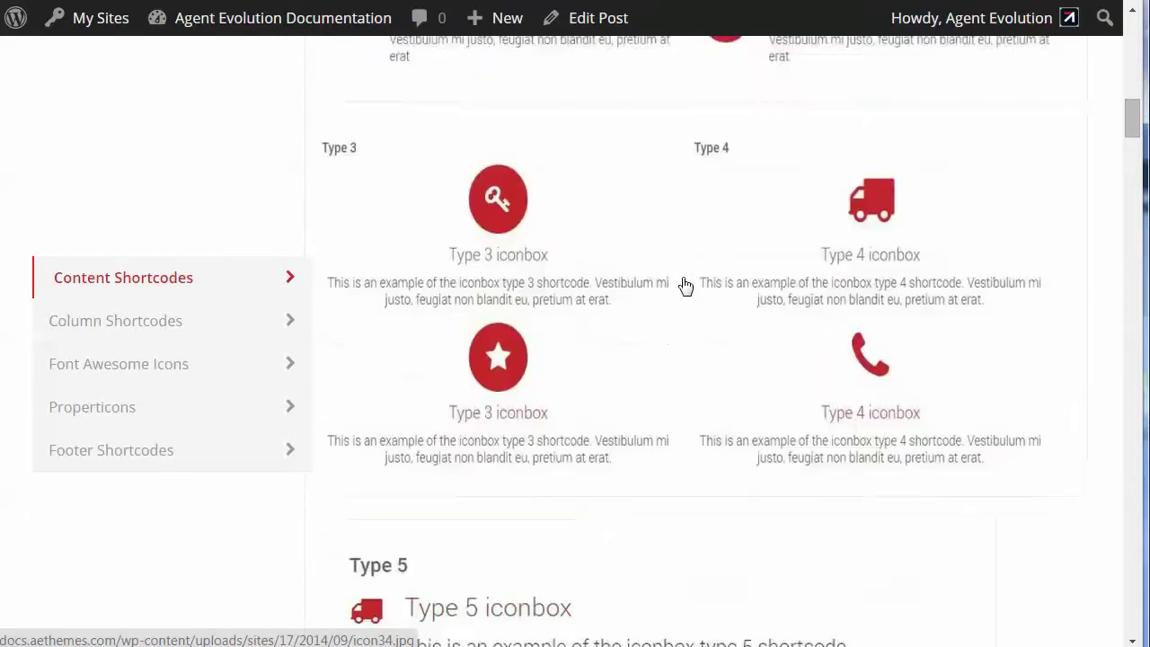
scroll(682, 276, "up", 3)
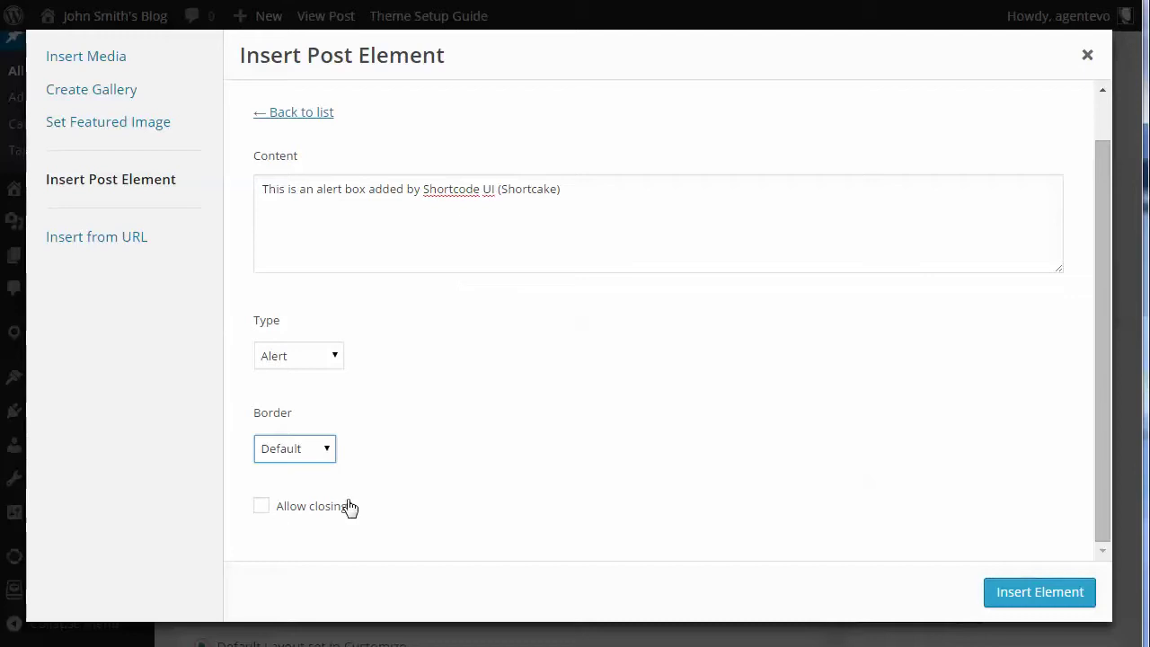
Allow closing of the alert box, set its border to Rounded, and insert it into the post.
left_click(260, 506)
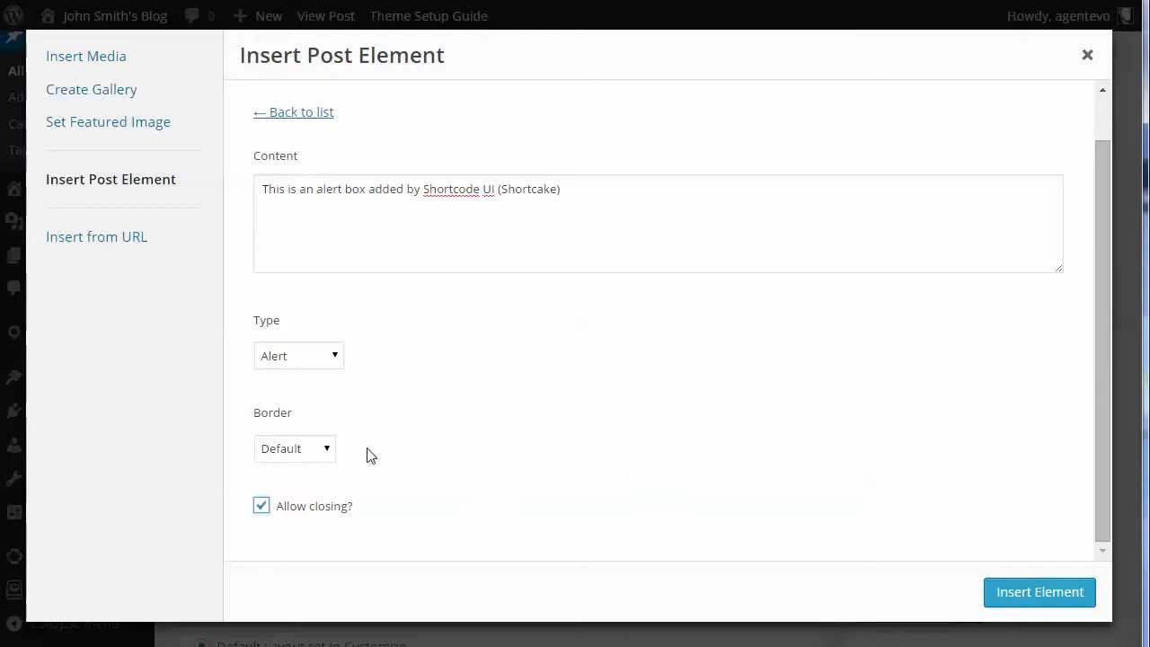
left_click(296, 446)
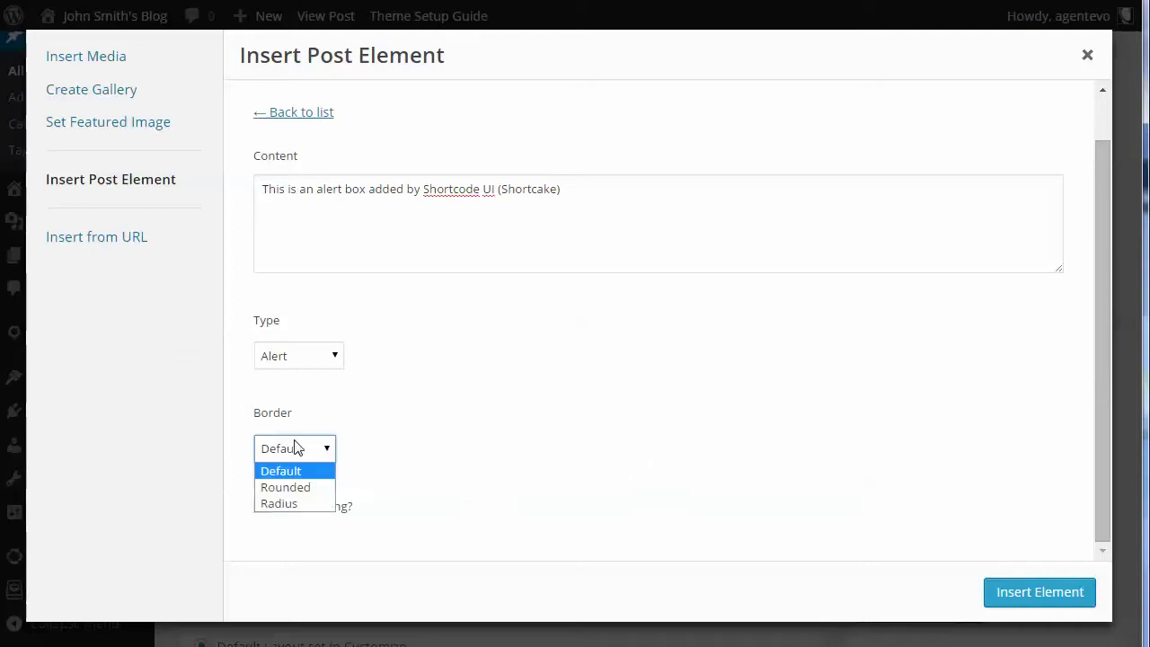
left_click(285, 487)
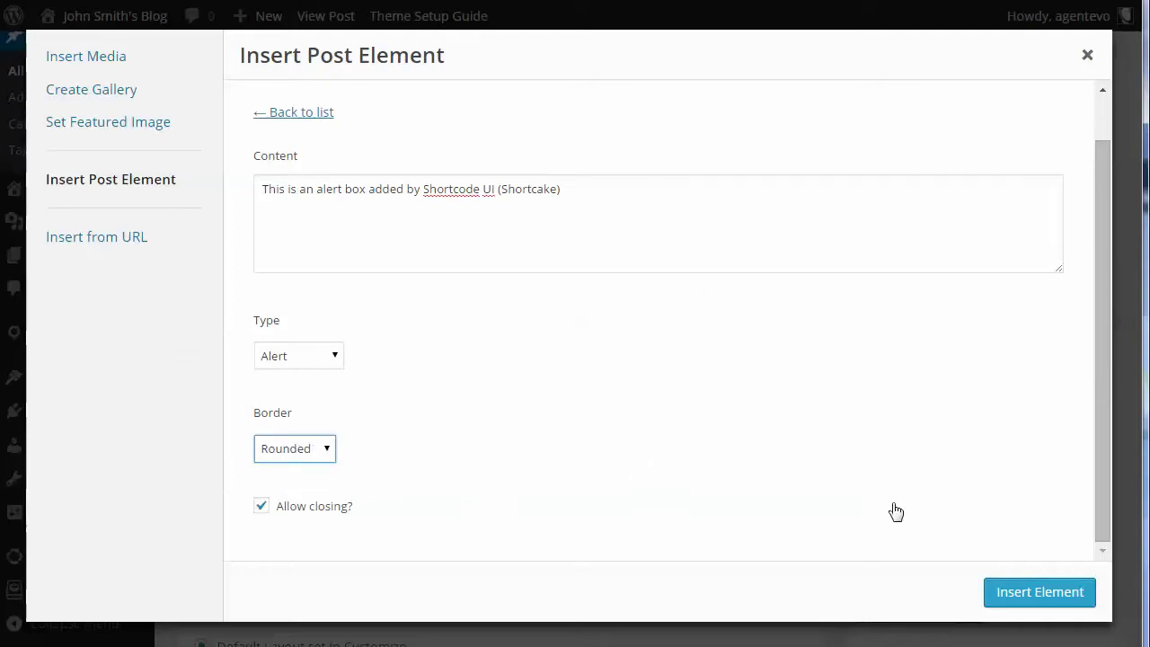
left_click(1032, 600)
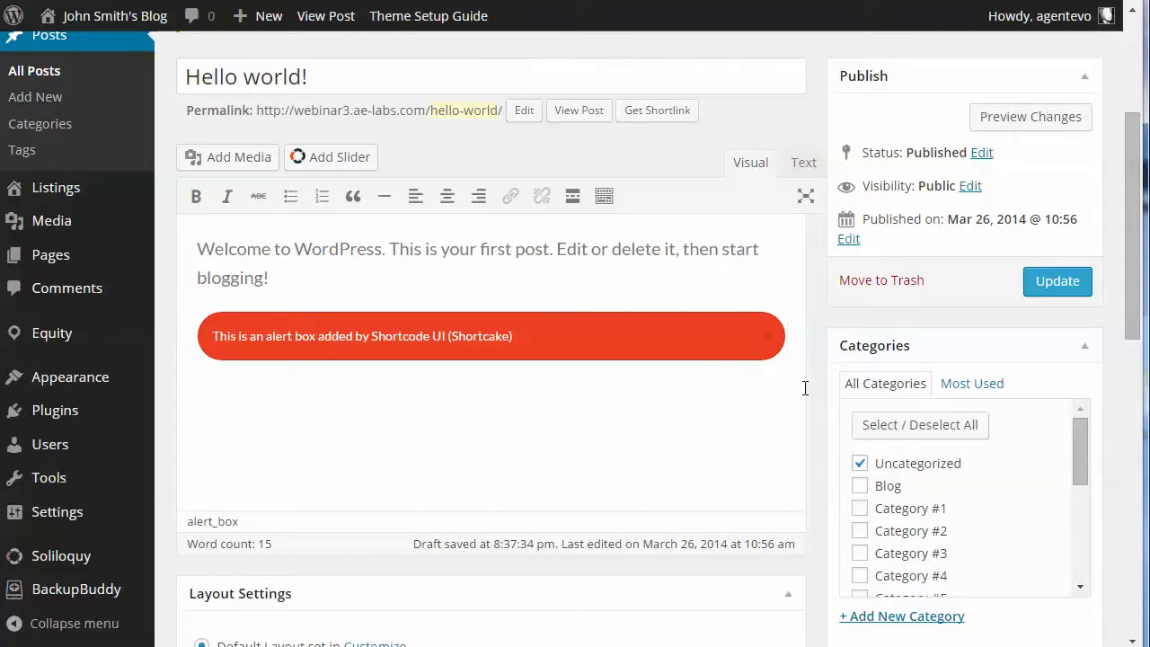
Start a Button post element on a new line below the alert box with the button text "Okay".
key("Return")
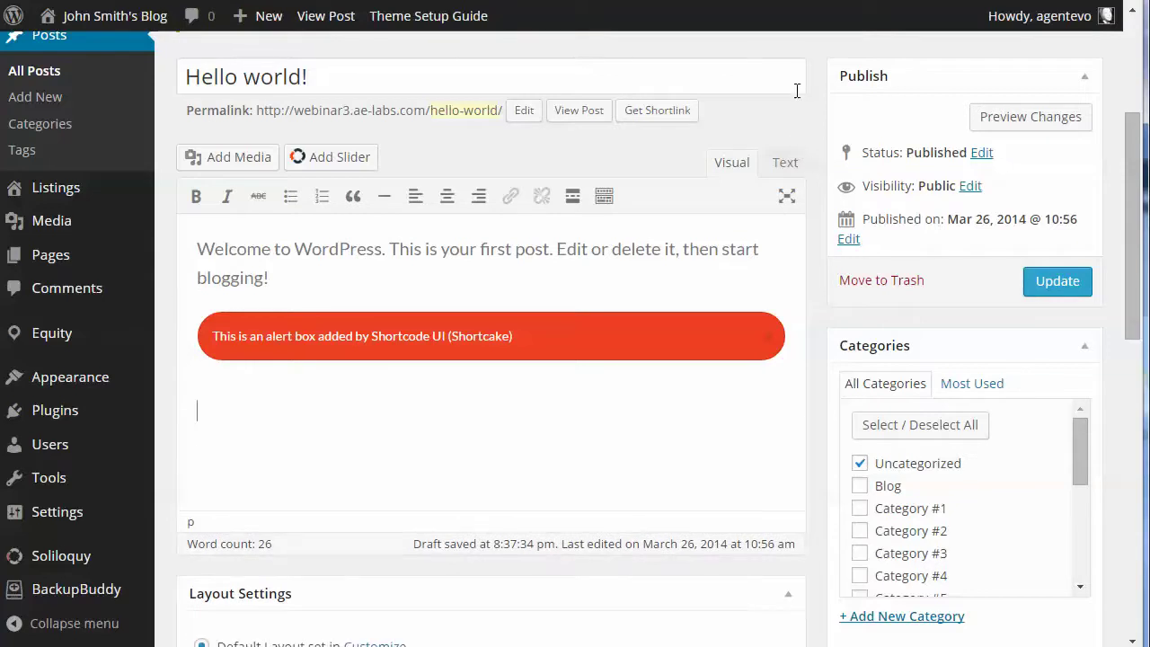
left_click(224, 156)
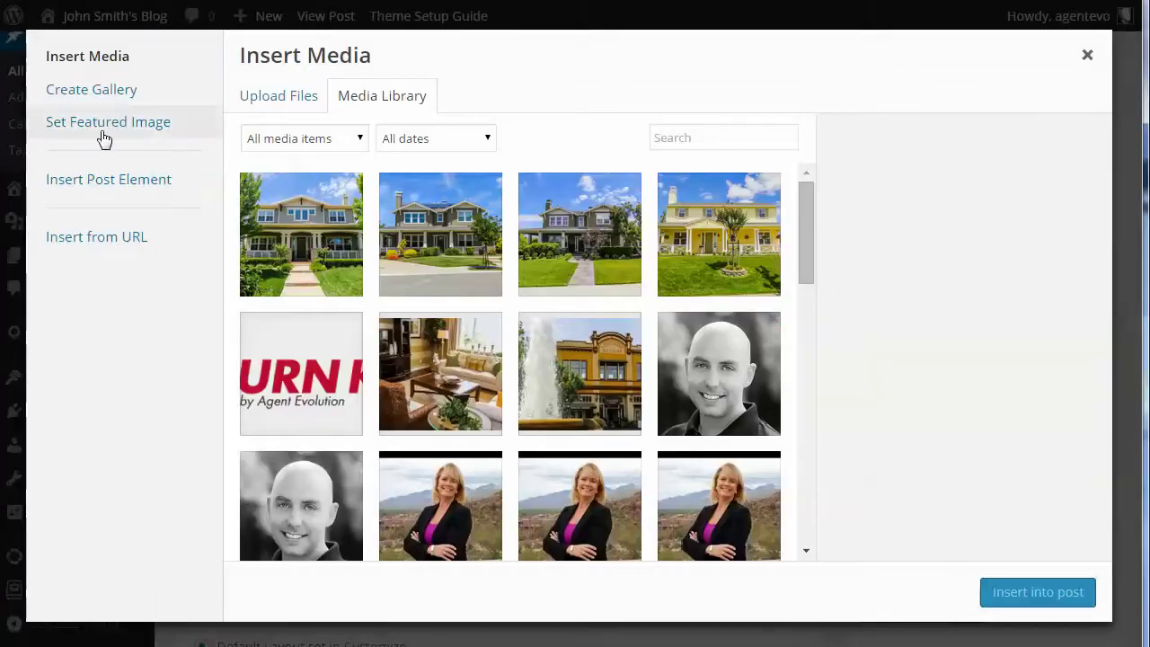
left_click(95, 182)
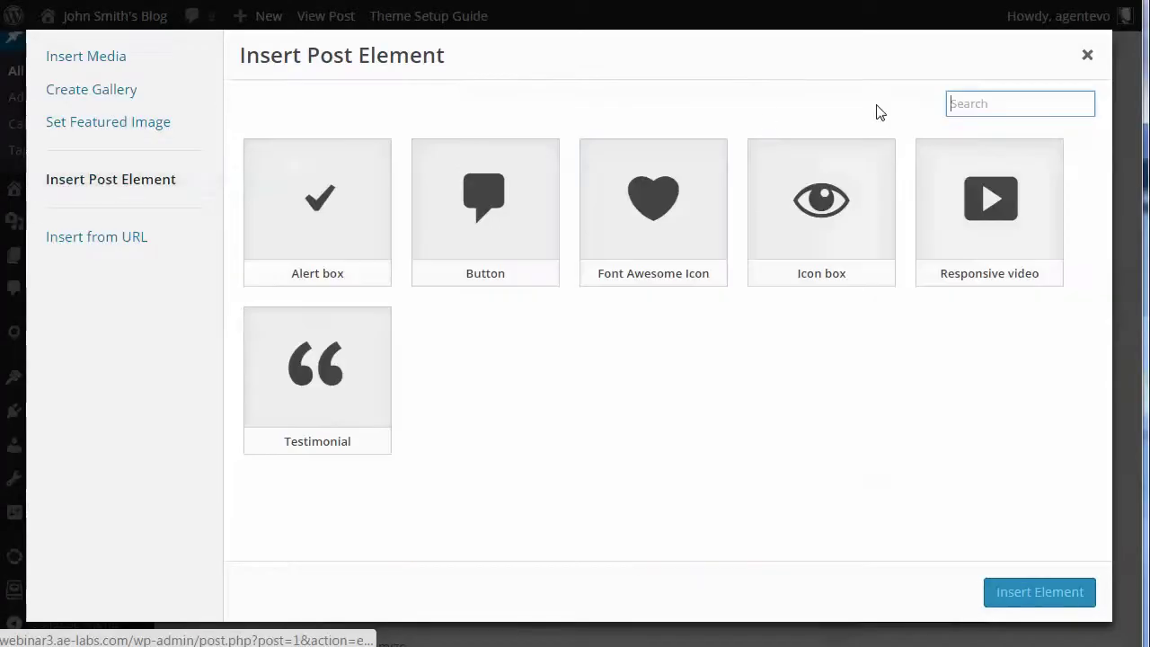
left_click(478, 206)
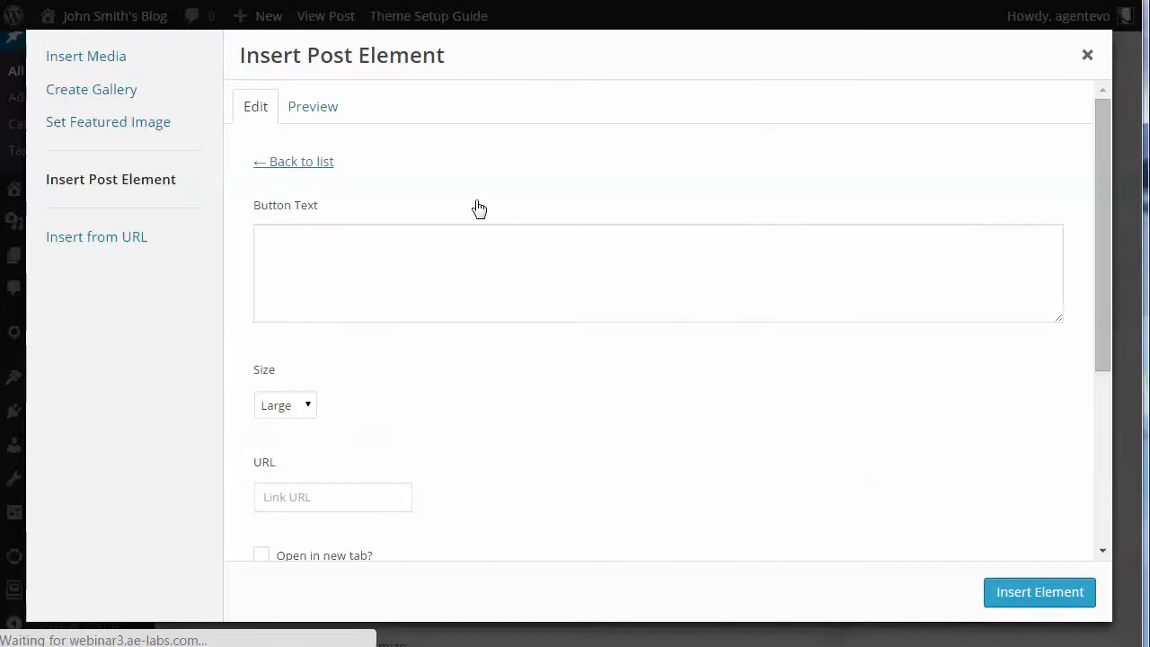
left_click(282, 247)
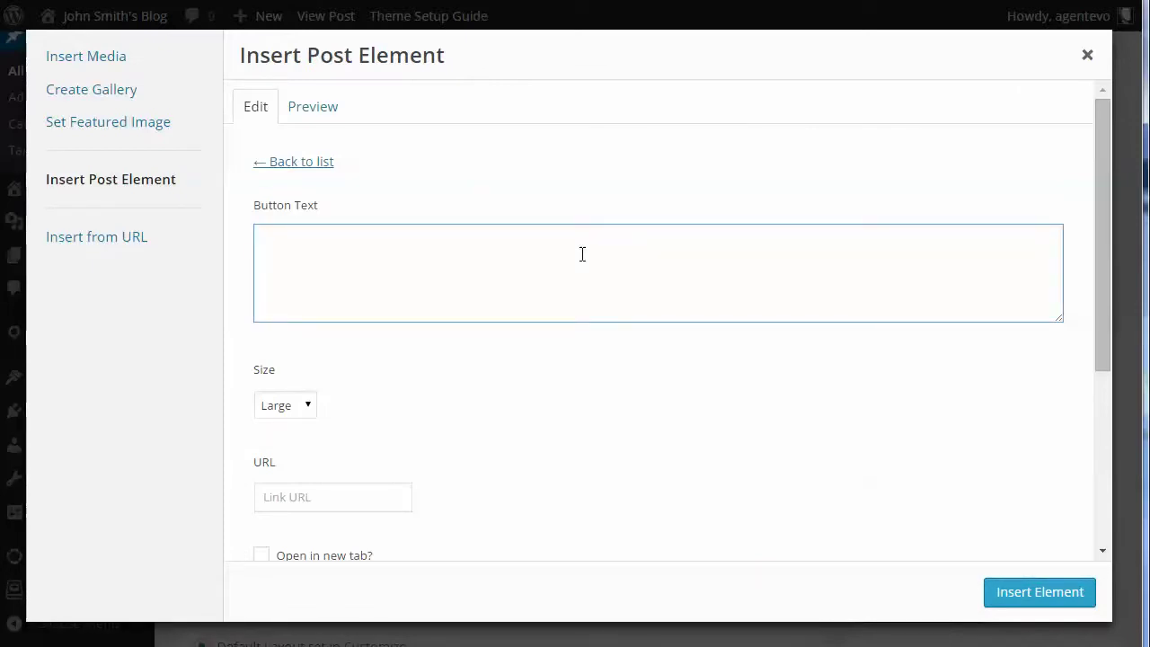
type("Subm")
key("BackSpace")
key("BackSpace")
key("BackSpace")
type("Ok")
scroll(552, 362, "down", 2)
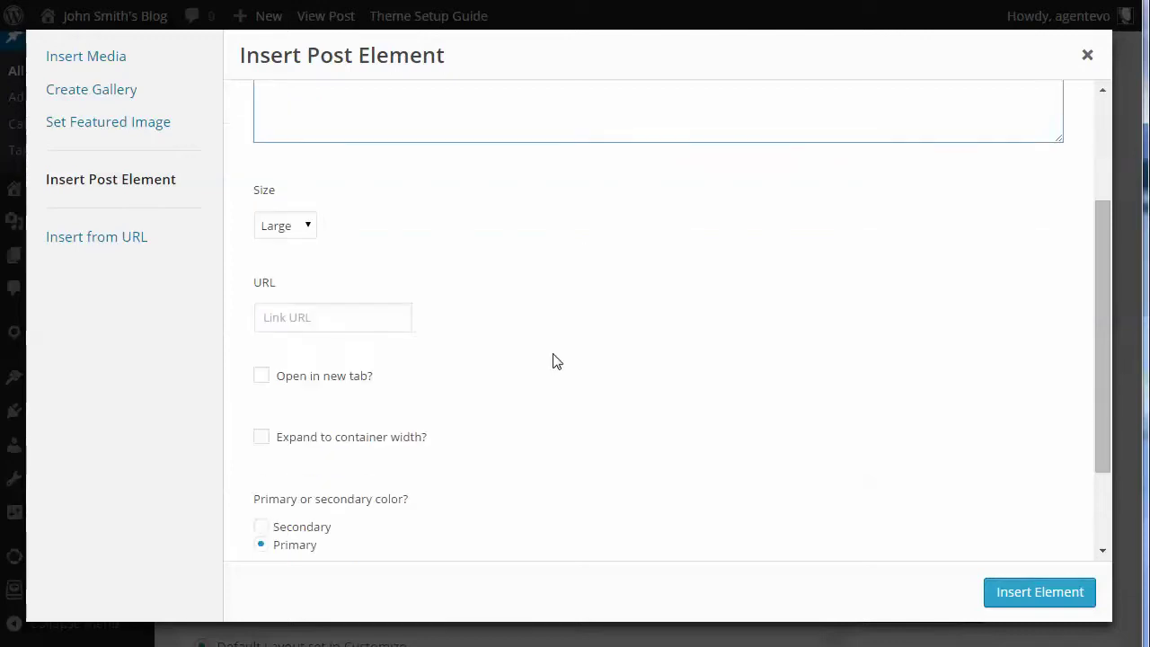
left_click(294, 227)
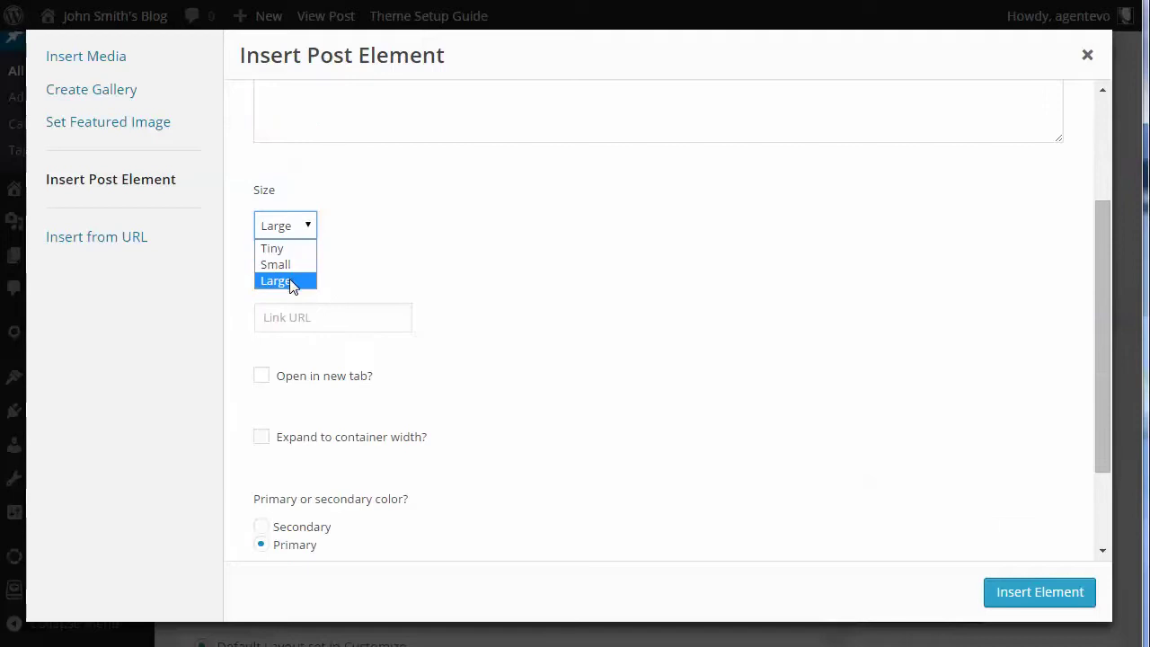
left_click(292, 281)
left_click(279, 319)
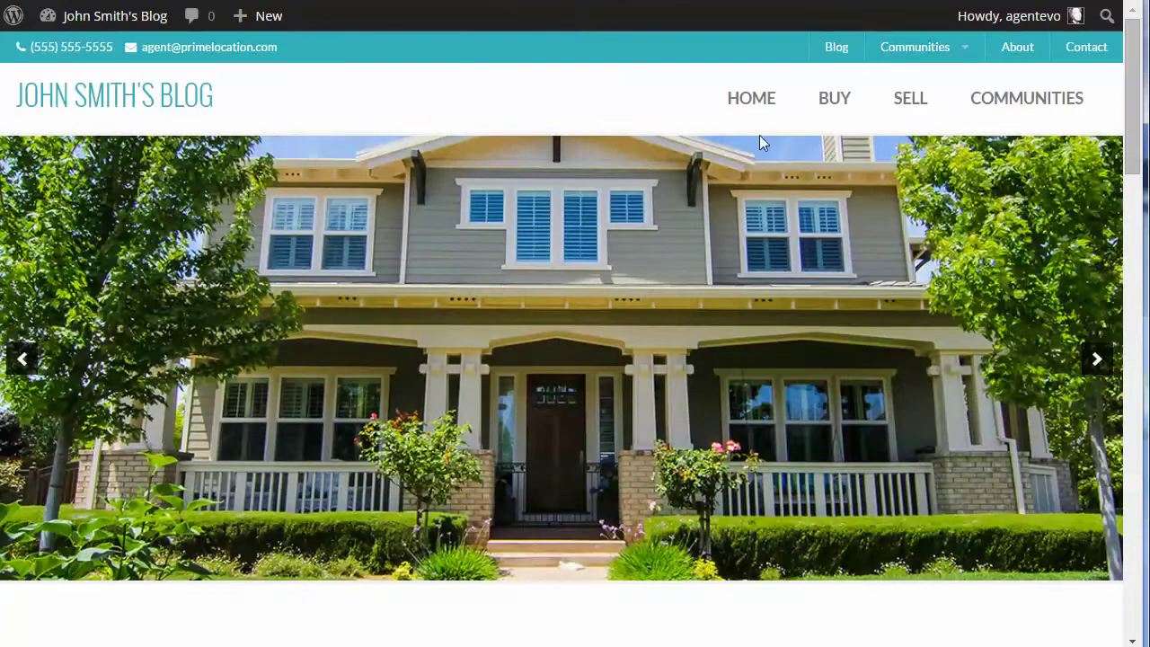
right_click(837, 99)
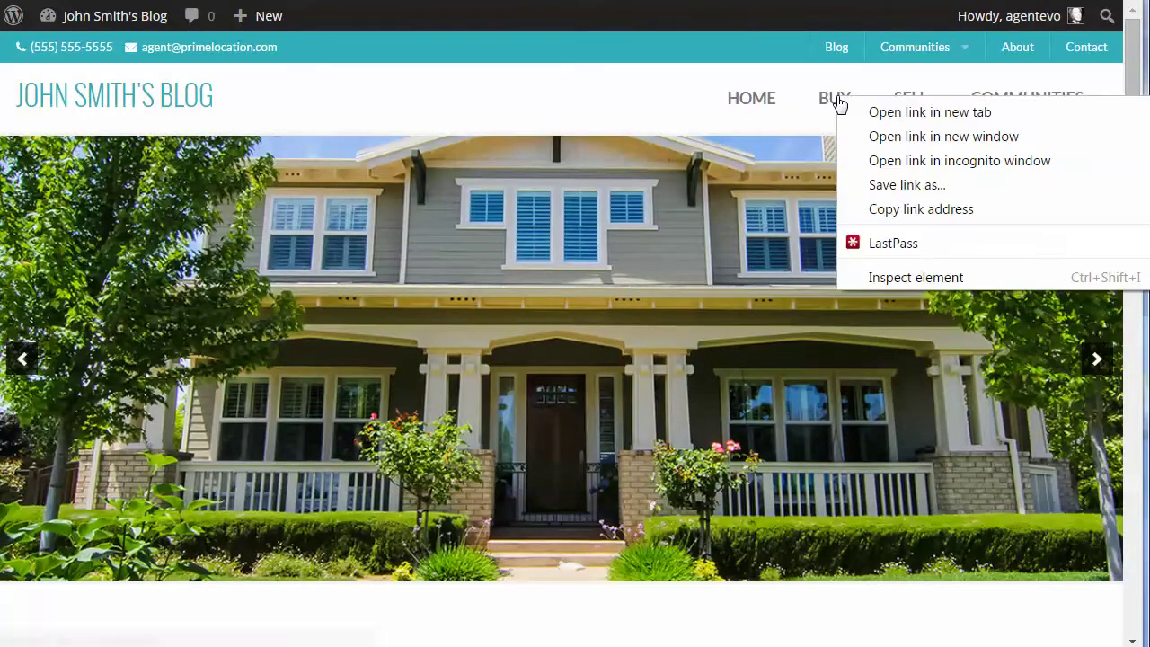
left_click(946, 211)
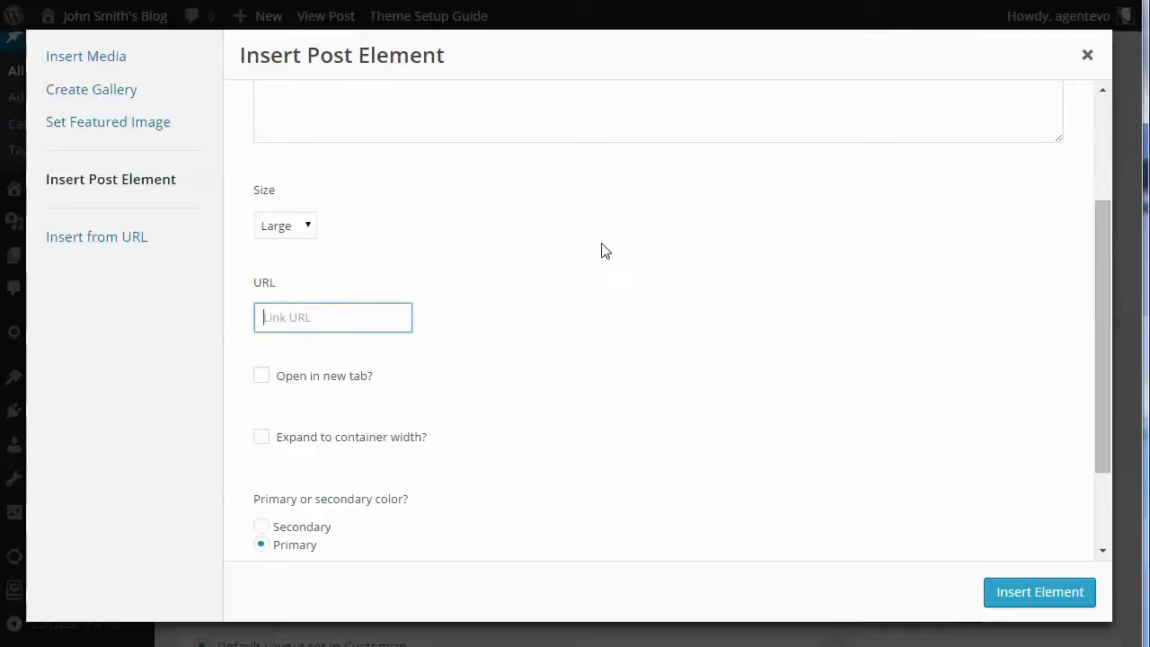
key("ctrl+v")
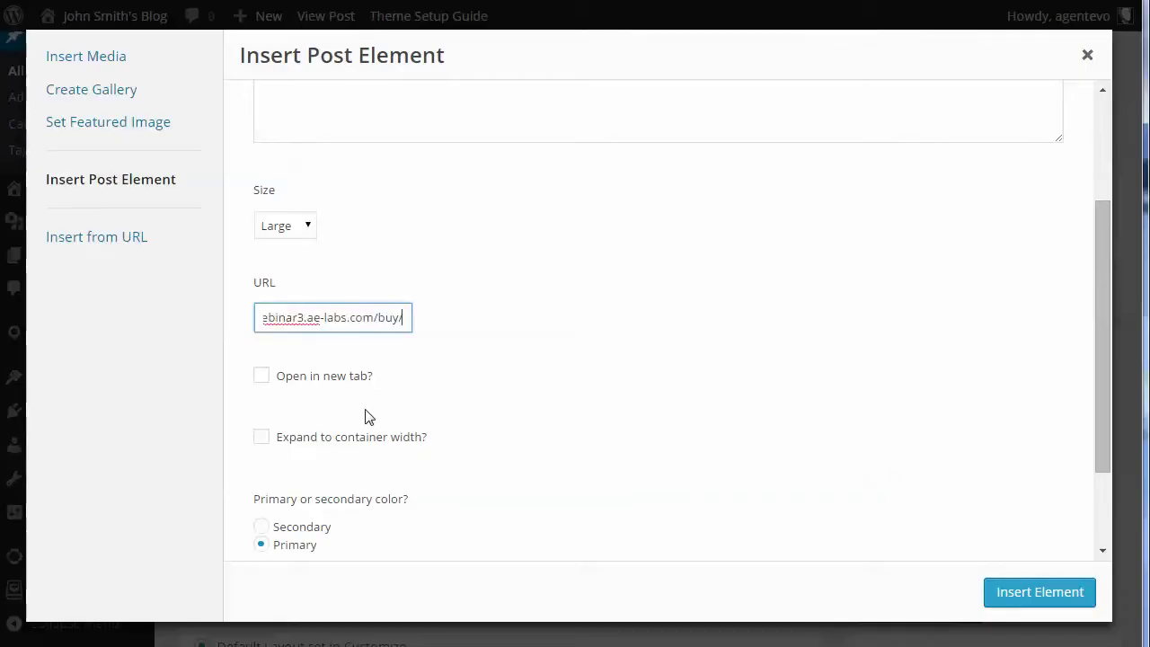
Make the button's link open in a new tab and insert the button into the post.
left_click(262, 377)
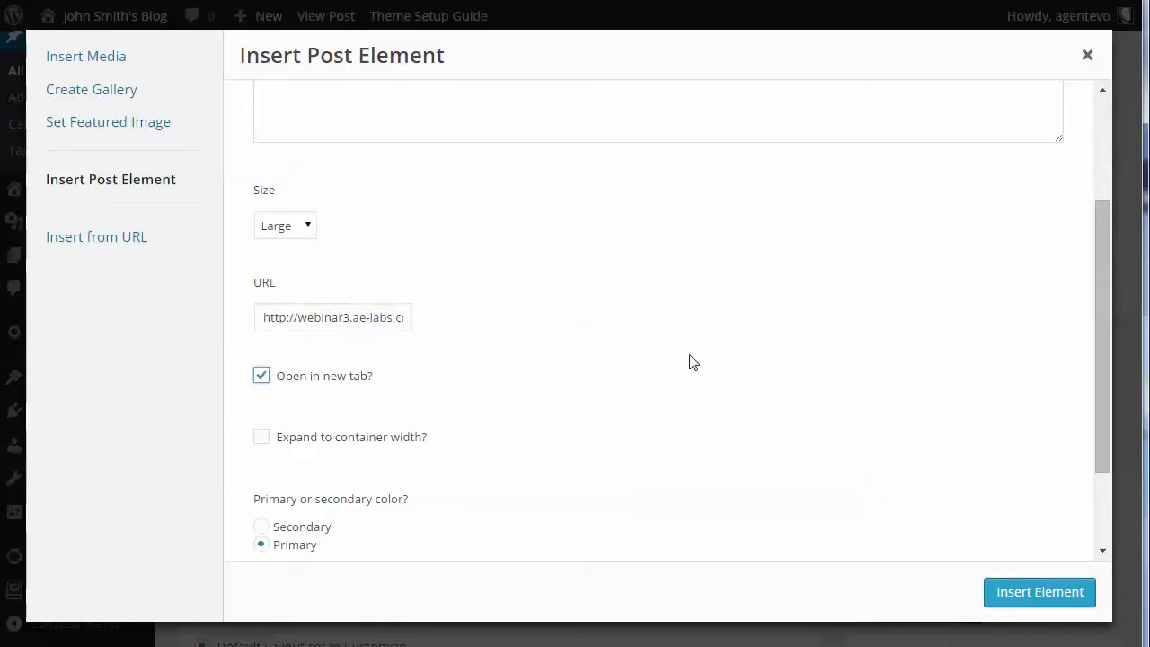
scroll(692, 362, "down", 2)
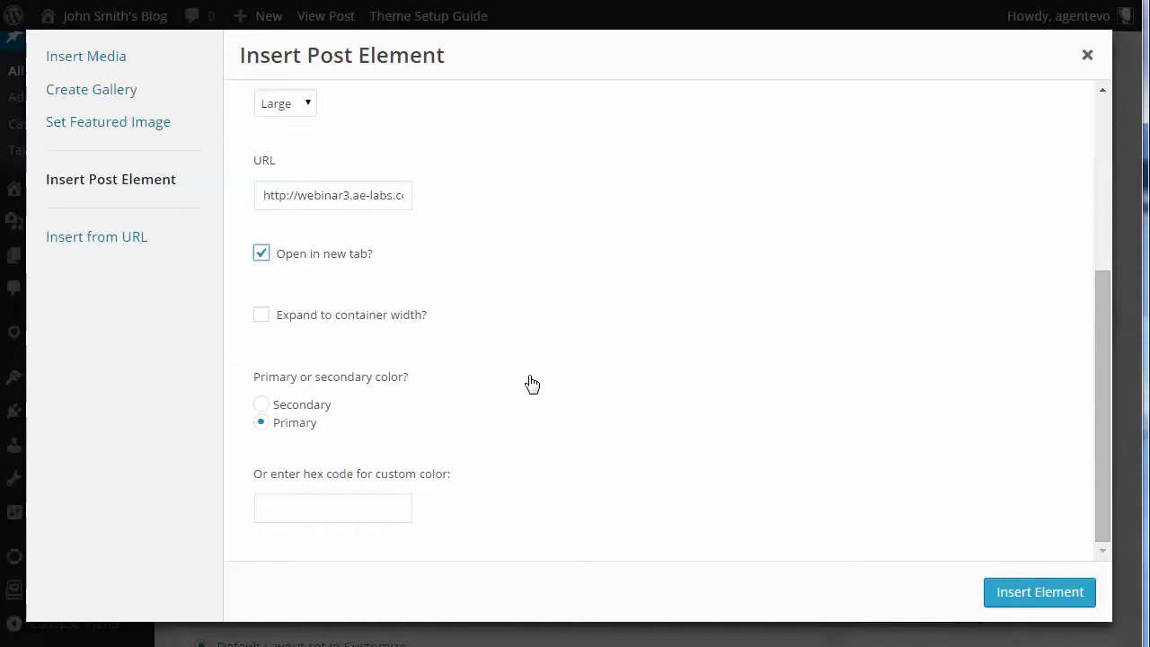
left_click(281, 506)
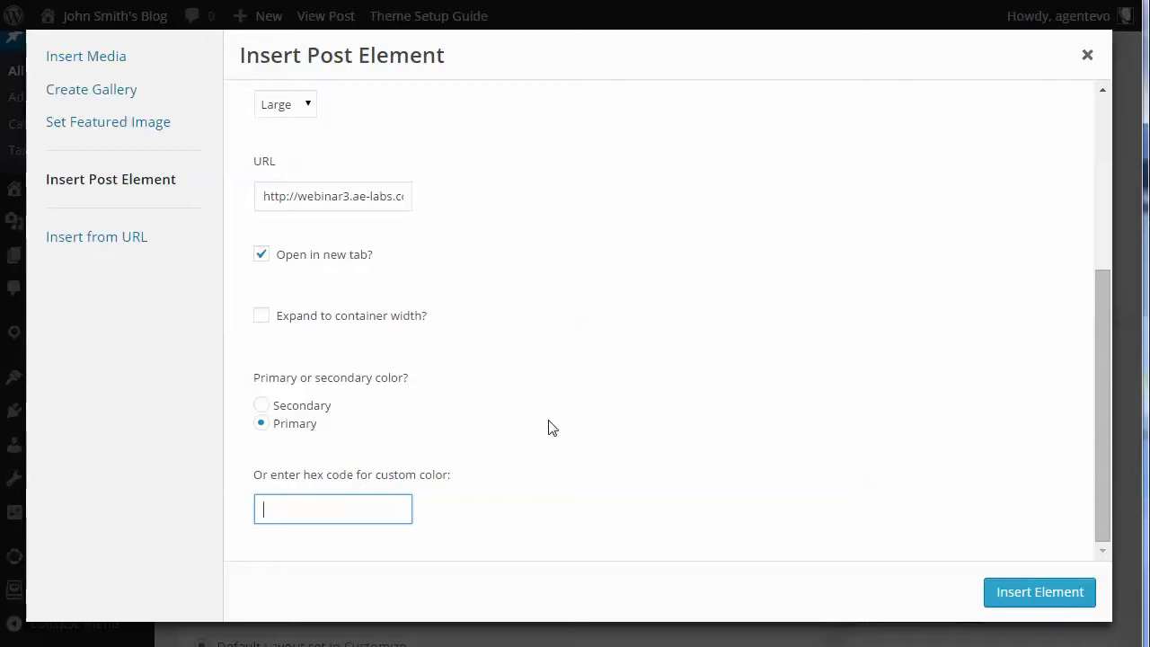
left_click(1042, 597)
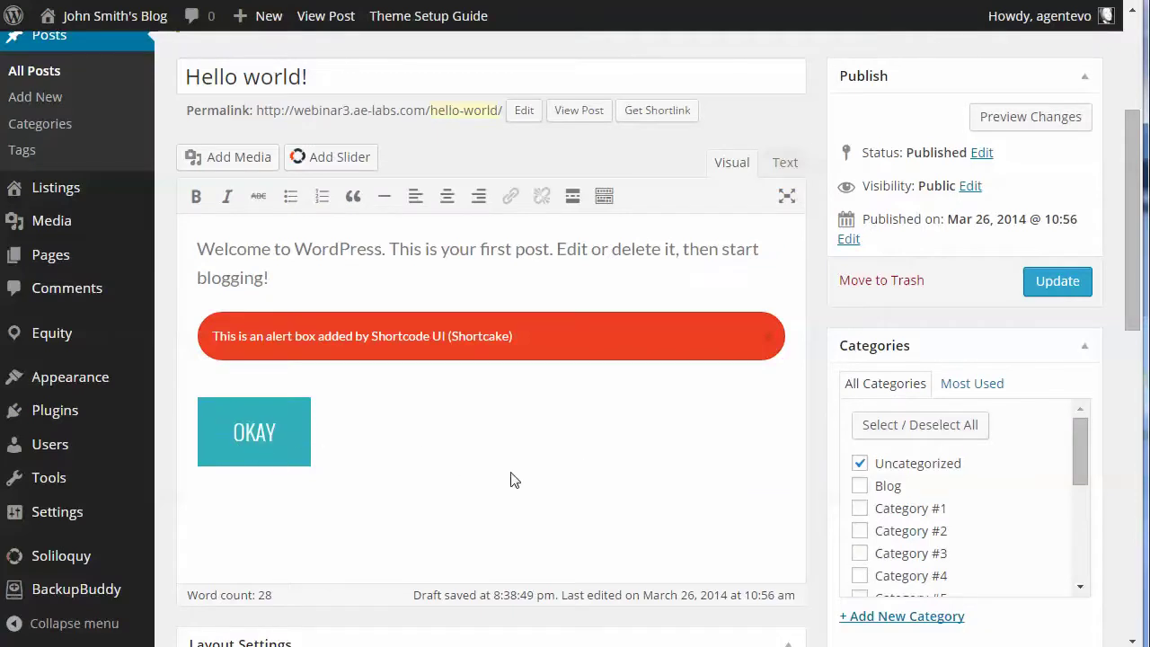
Start a Font Awesome Icon post element on the line below the button.
left_click(348, 431)
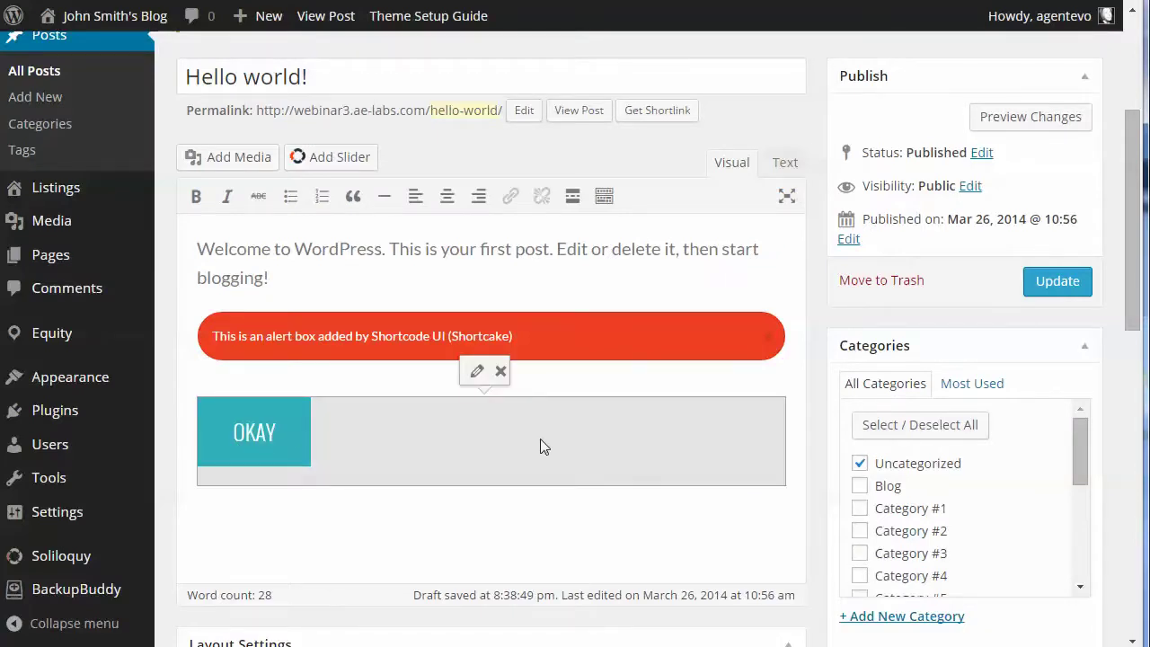
left_click(796, 450)
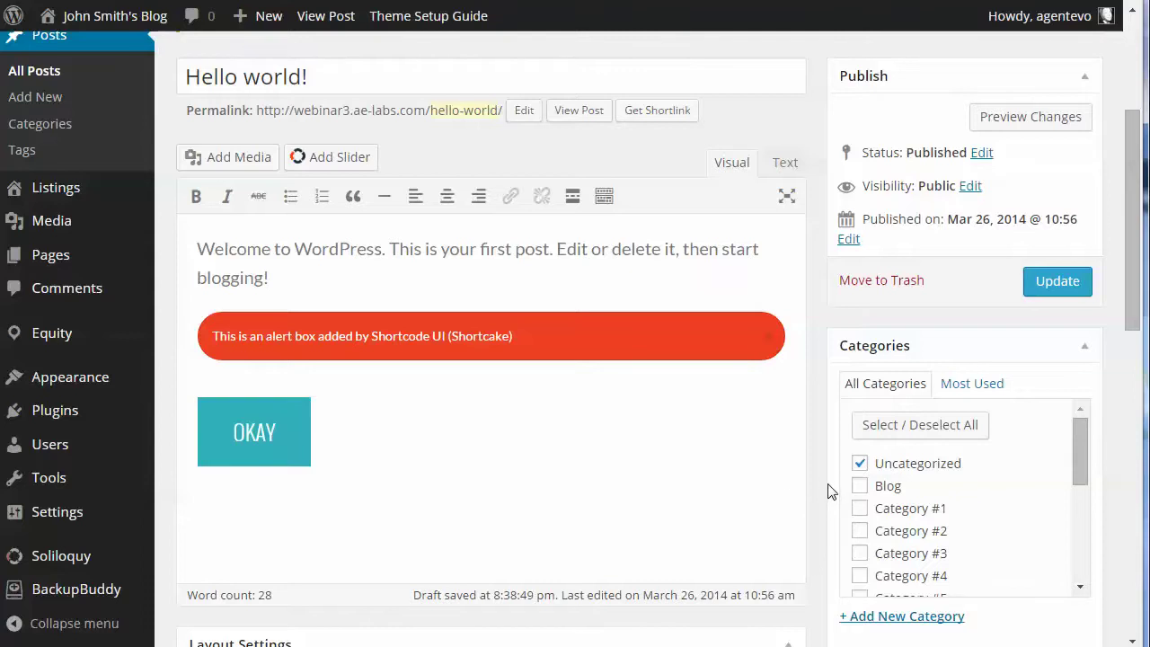
scroll(830, 491, "down", 1)
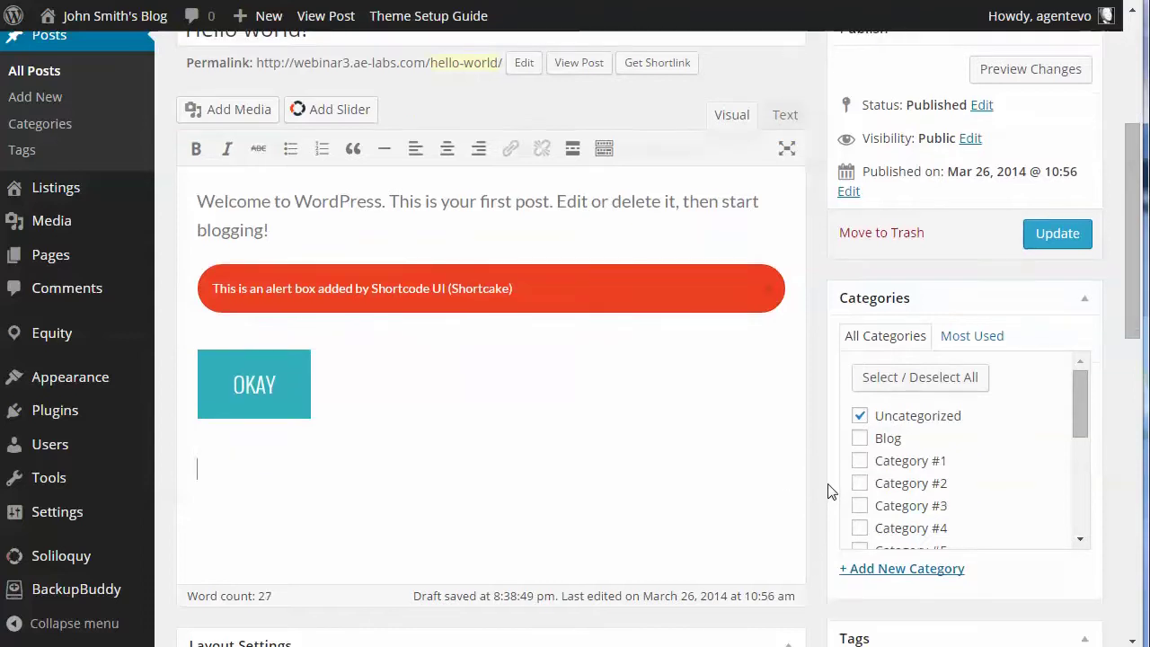
left_click(220, 112)
left_click(86, 181)
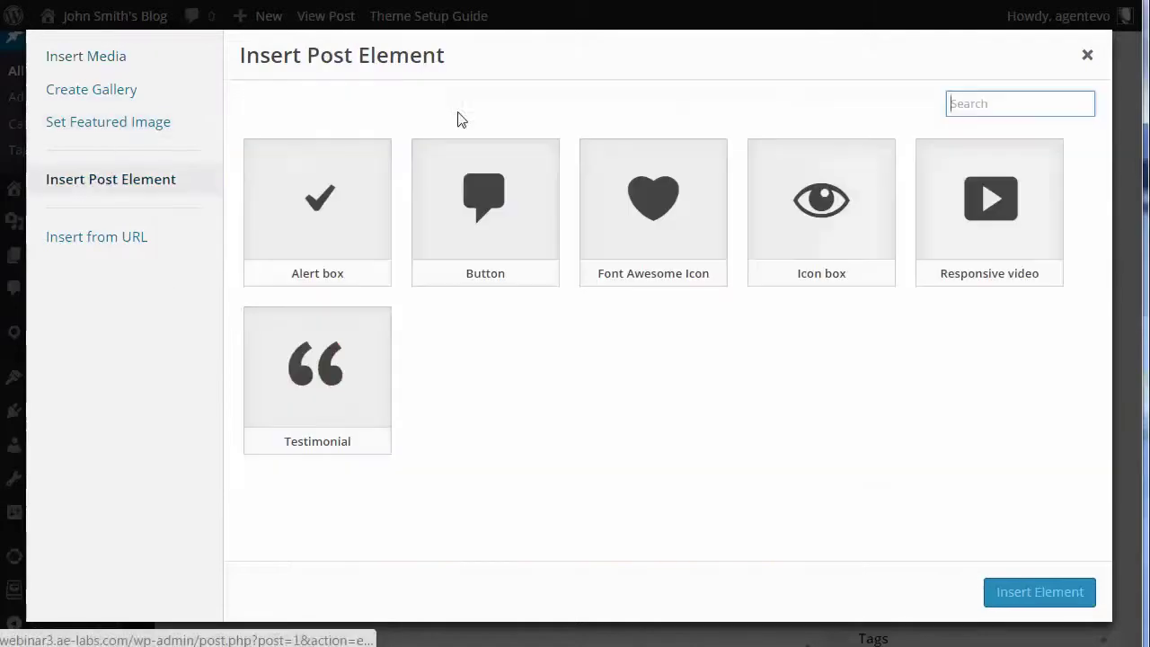
left_click(659, 212)
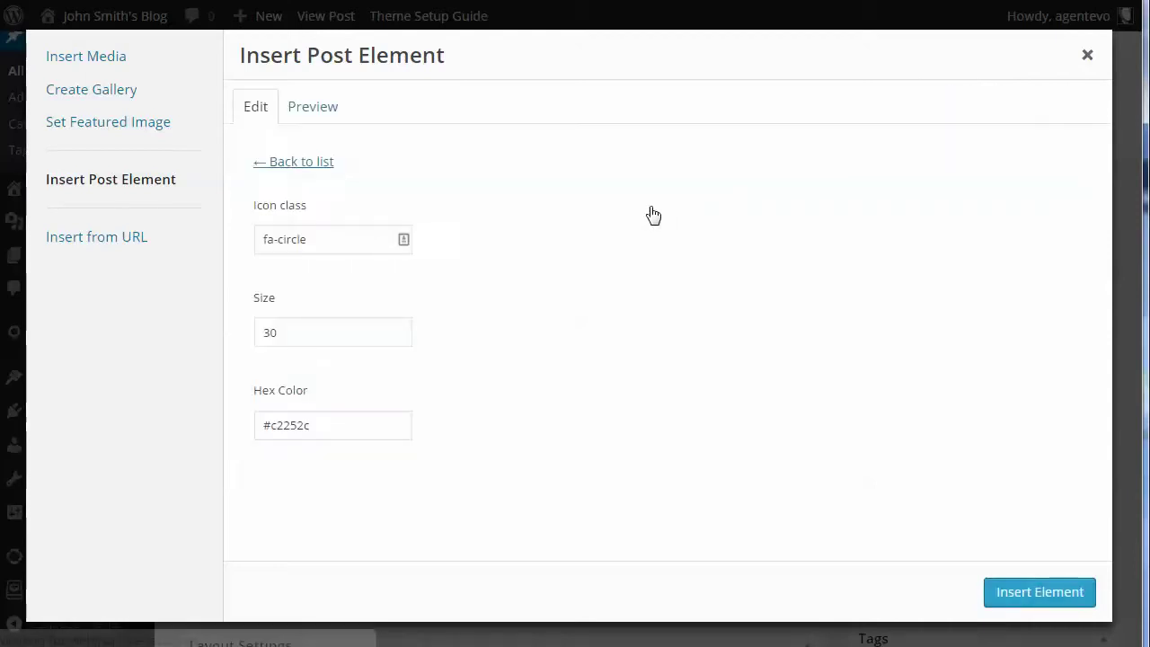
left_click(312, 239)
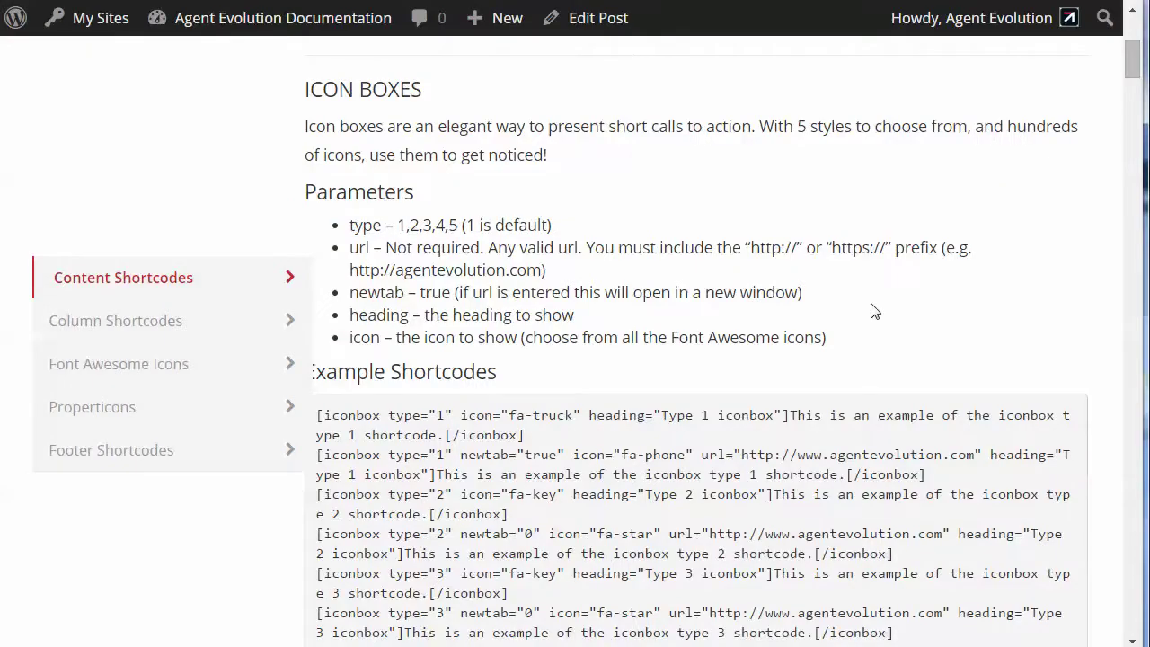
Find the Font Awesome Icons section in the Agent Evolution shortcode documentation and open its linked icon list.
scroll(894, 304, "down", 3)
scroll(893, 303, "down", 15)
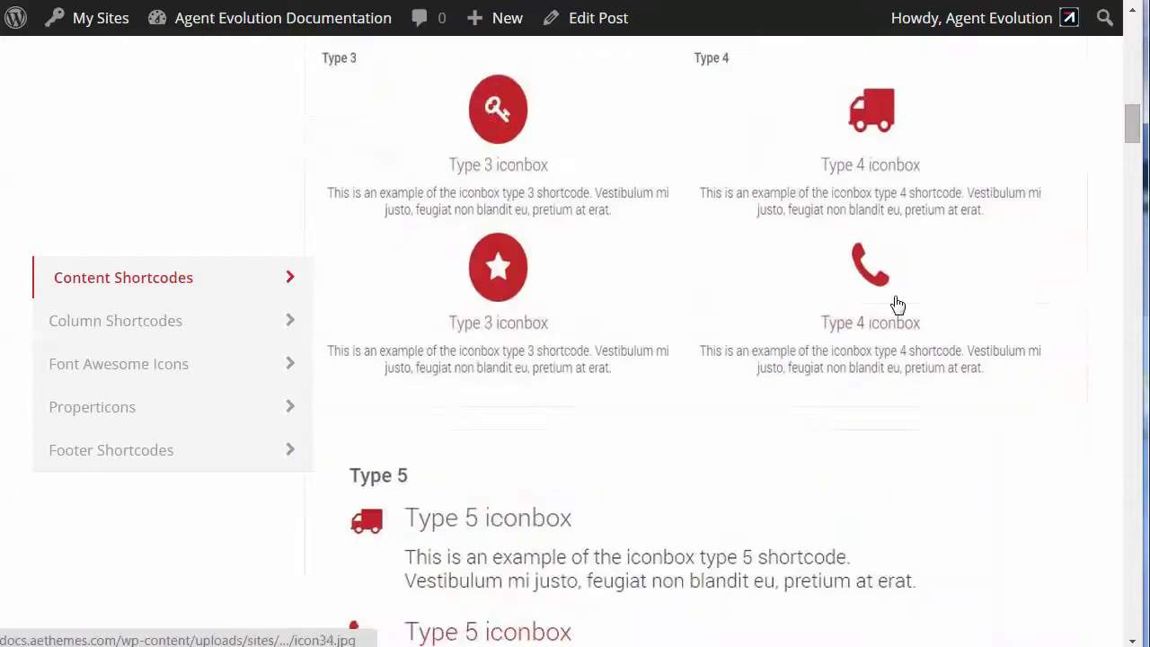
scroll(894, 304, "down", 15)
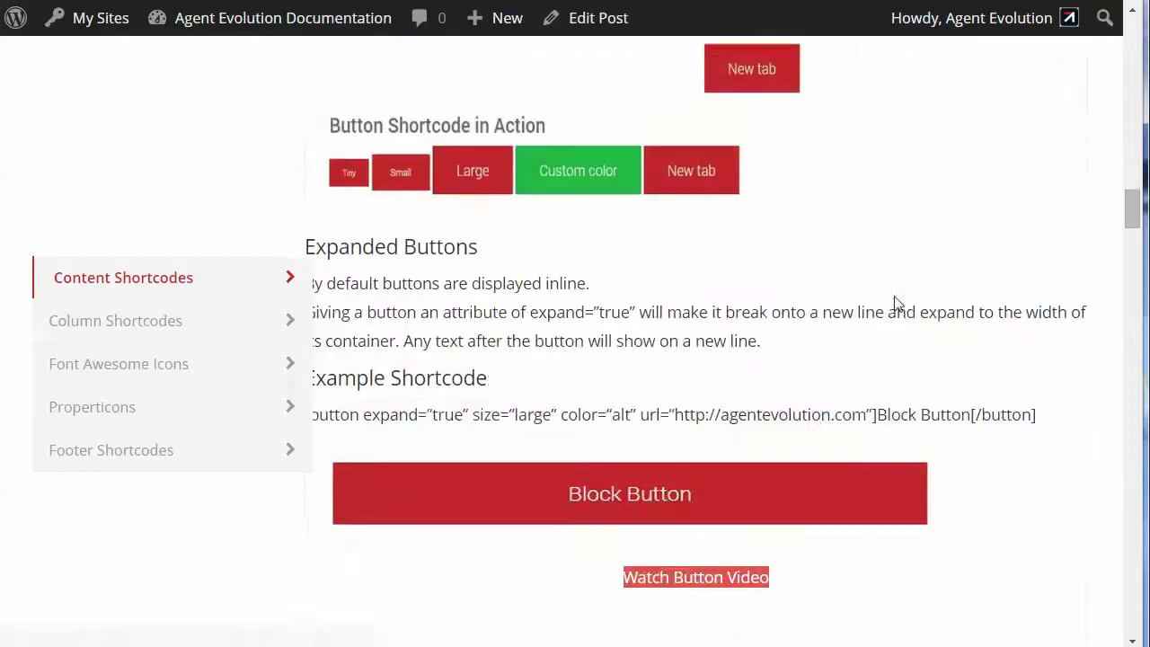
scroll(896, 306, "down", 15)
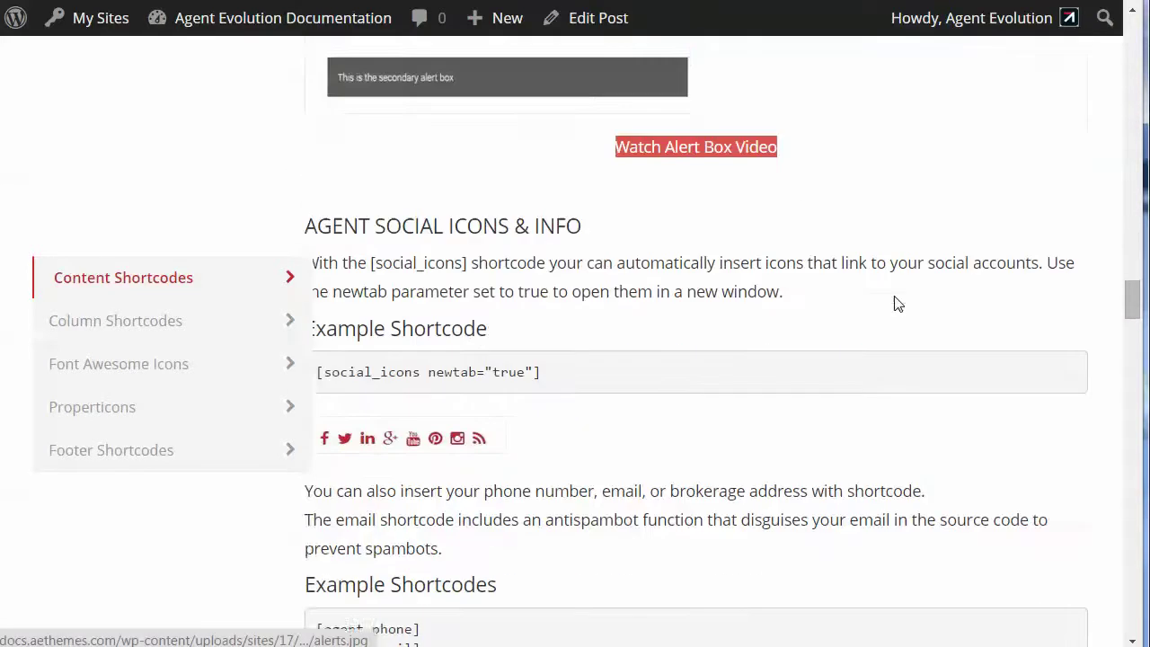
scroll(897, 305, "down", 15)
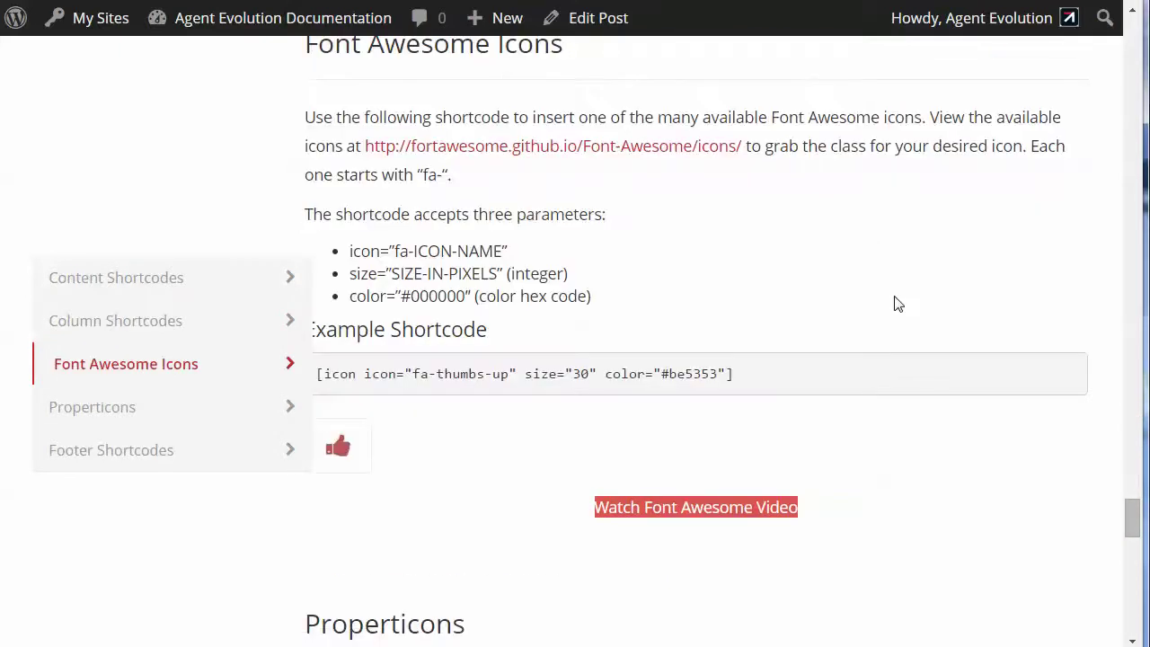
left_click(550, 149)
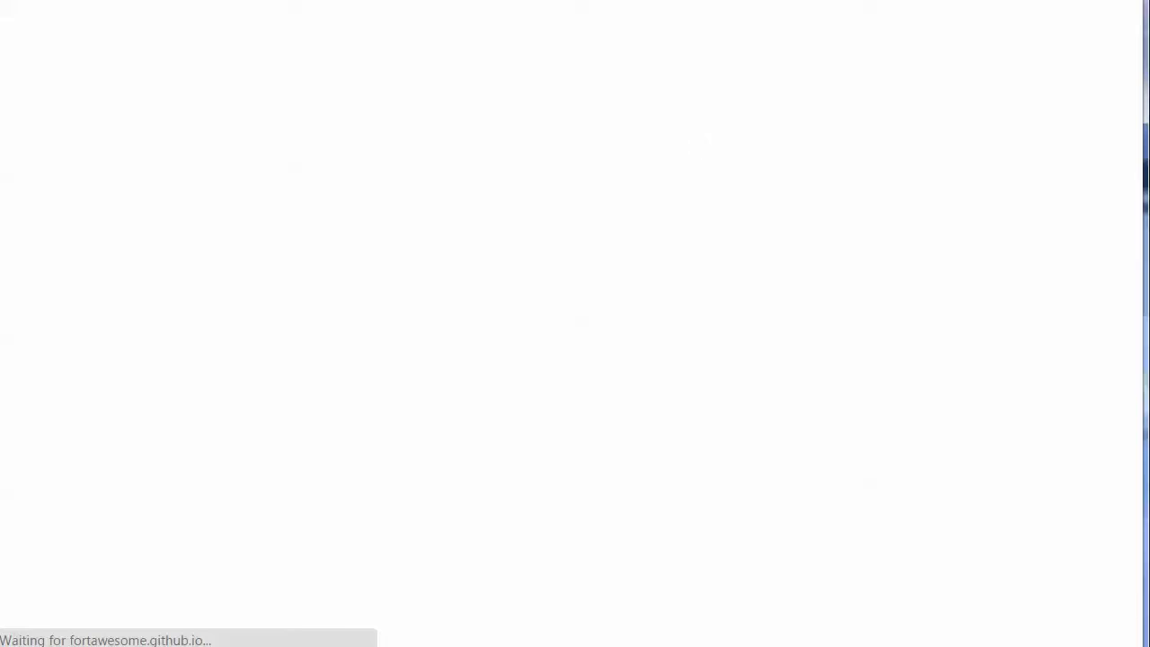
Open the bed icon from the new icons in the Font Awesome list and select its class name, fa-bed.
scroll(918, 260, "down", 5)
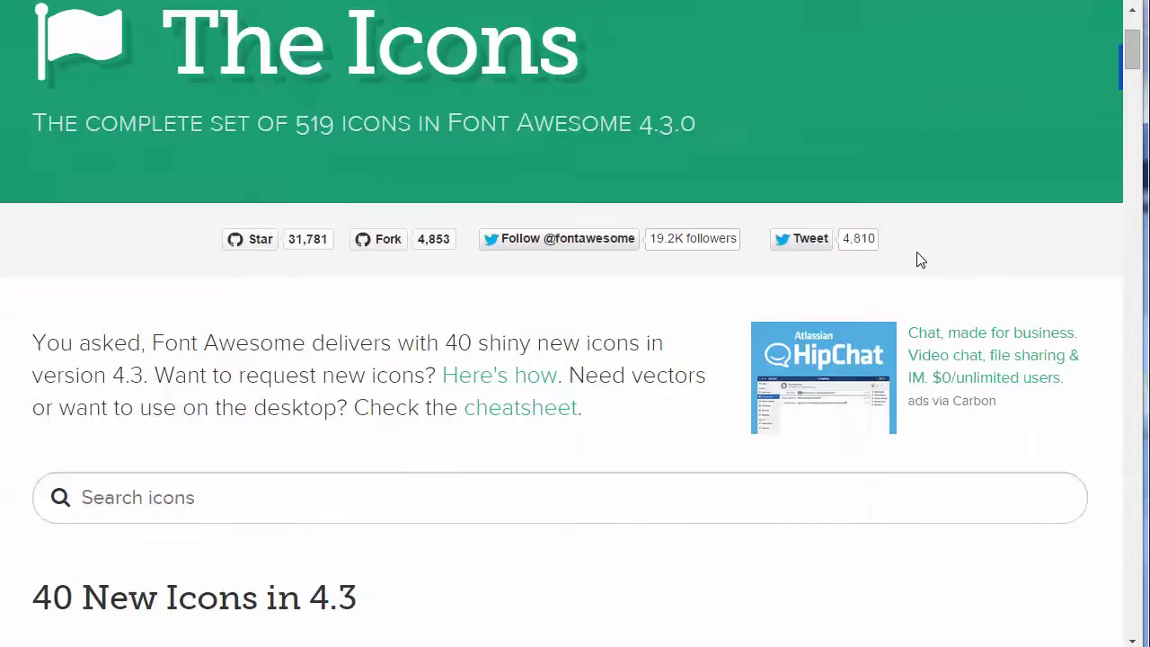
scroll(918, 252, "down", 3)
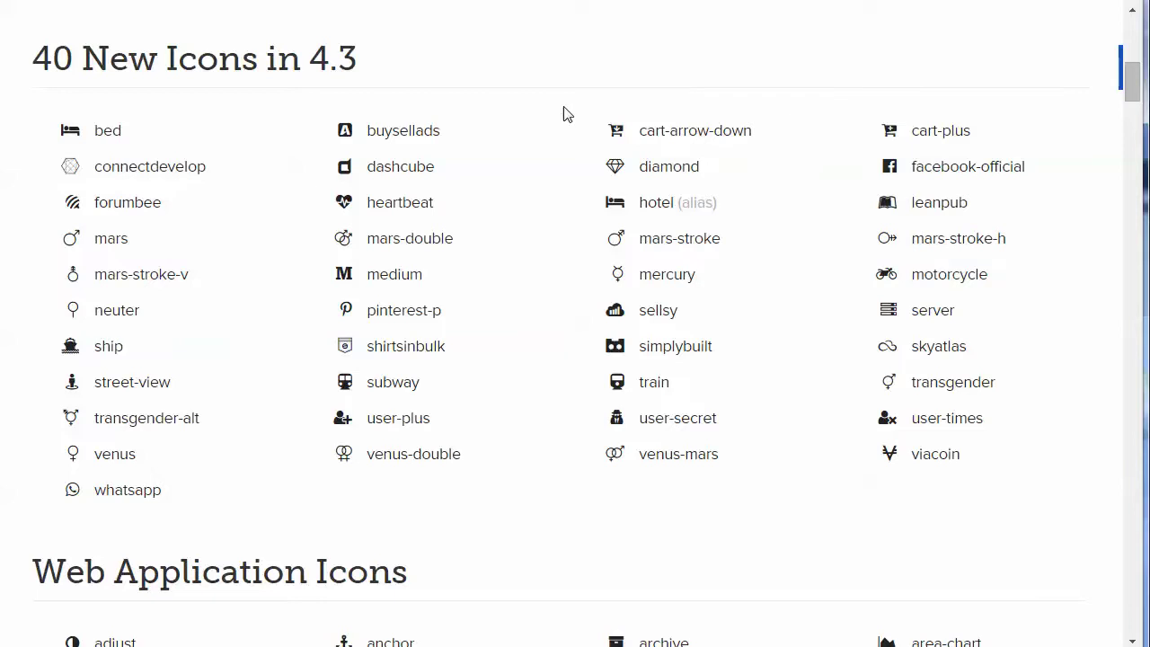
left_click(105, 133)
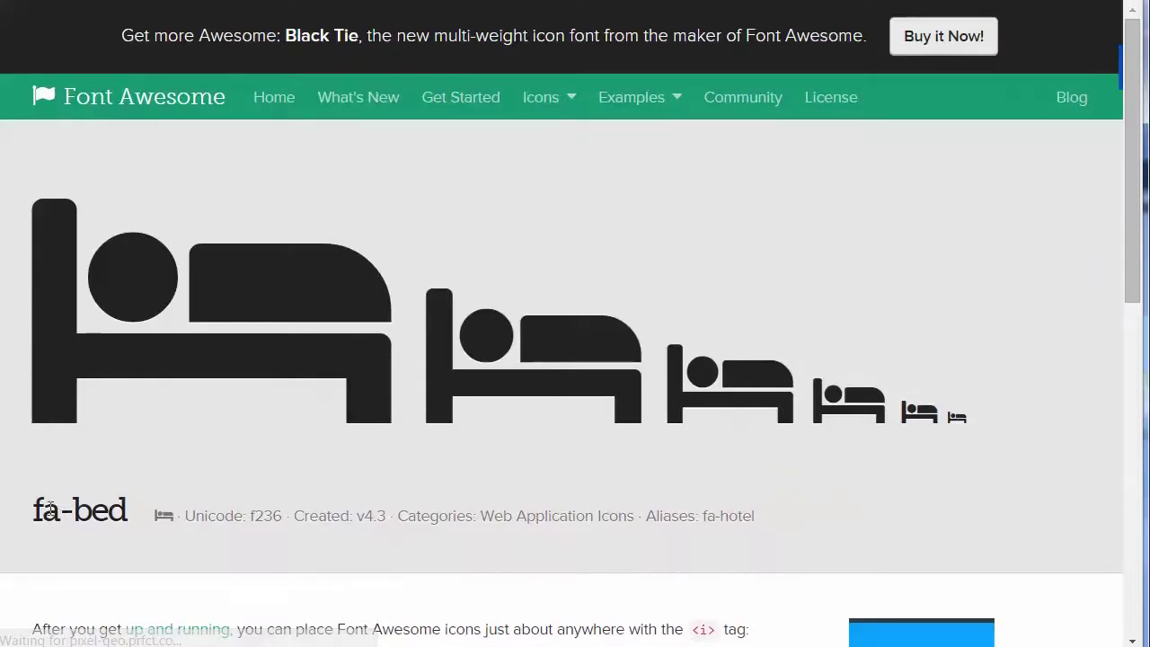
left_click_drag(32, 510, 127, 510)
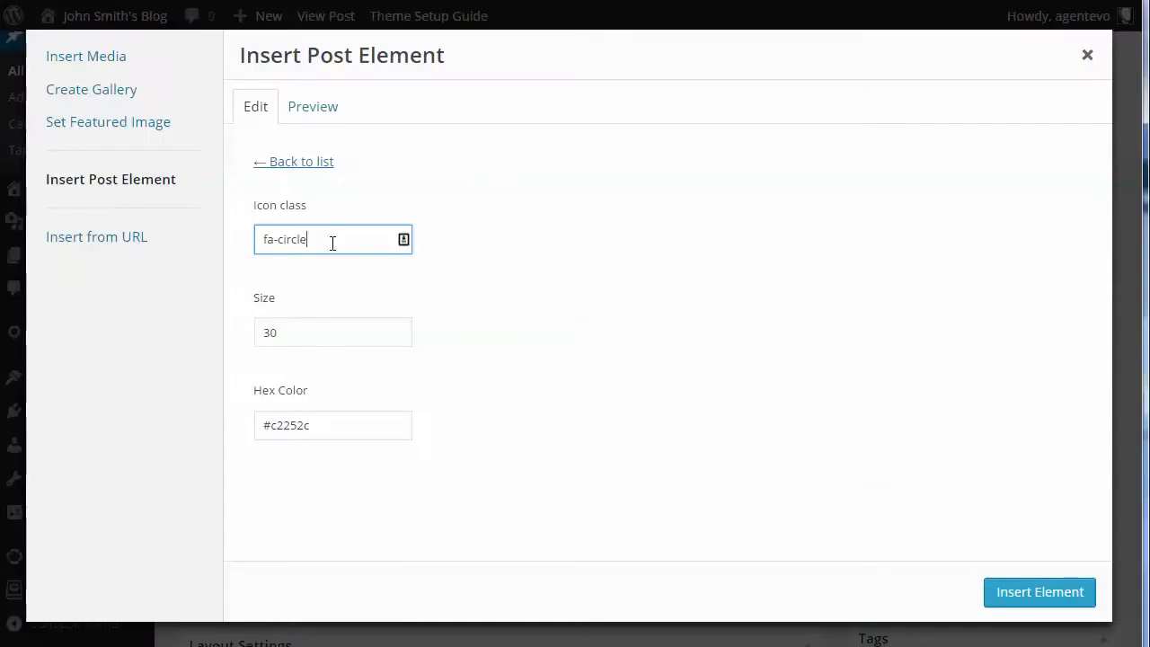
Set the icon element's class to fa-bed.
double_click(333, 240)
key("ctrl+a")
key("ctrl+v")
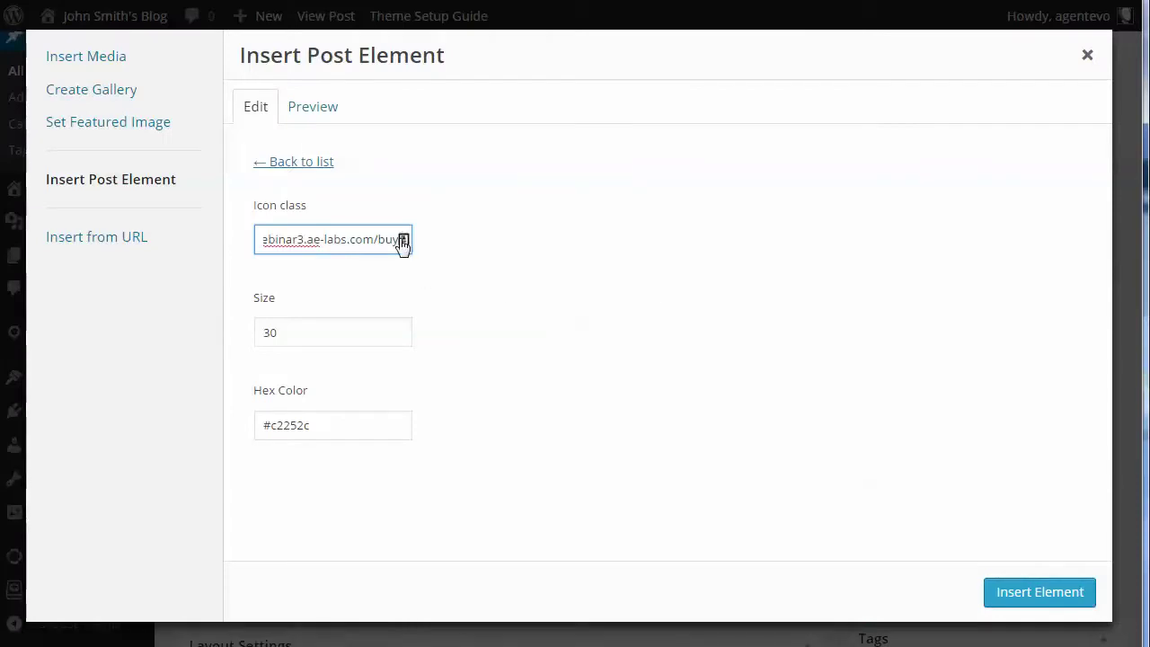
left_click_drag(402, 242, 210, 249)
key("BackSpace")
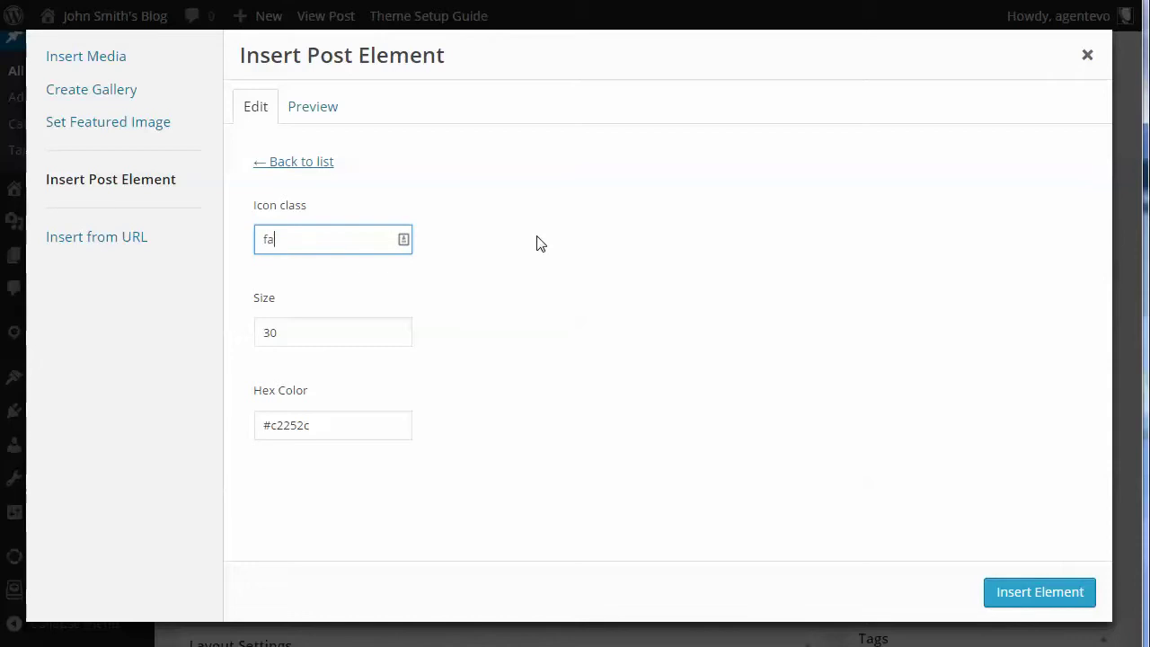
type("fa-bed")
Set the icon's size to 50 and preview the icon.
left_click(310, 334)
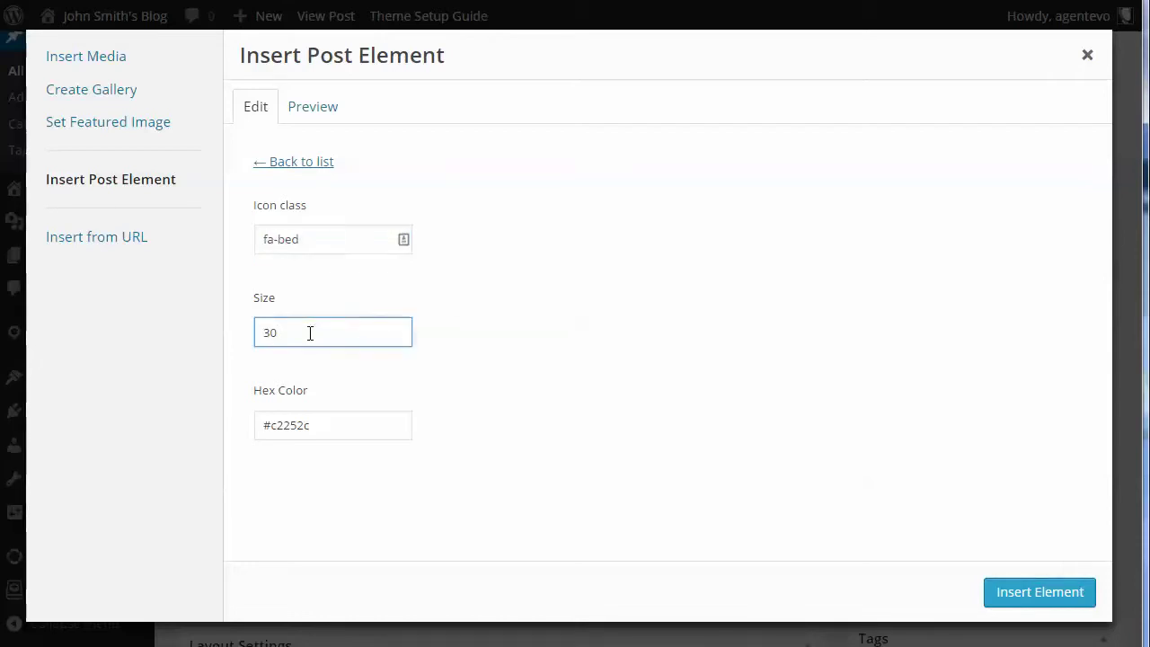
left_click_drag(310, 333, 225, 326)
type("50")
left_click(329, 431)
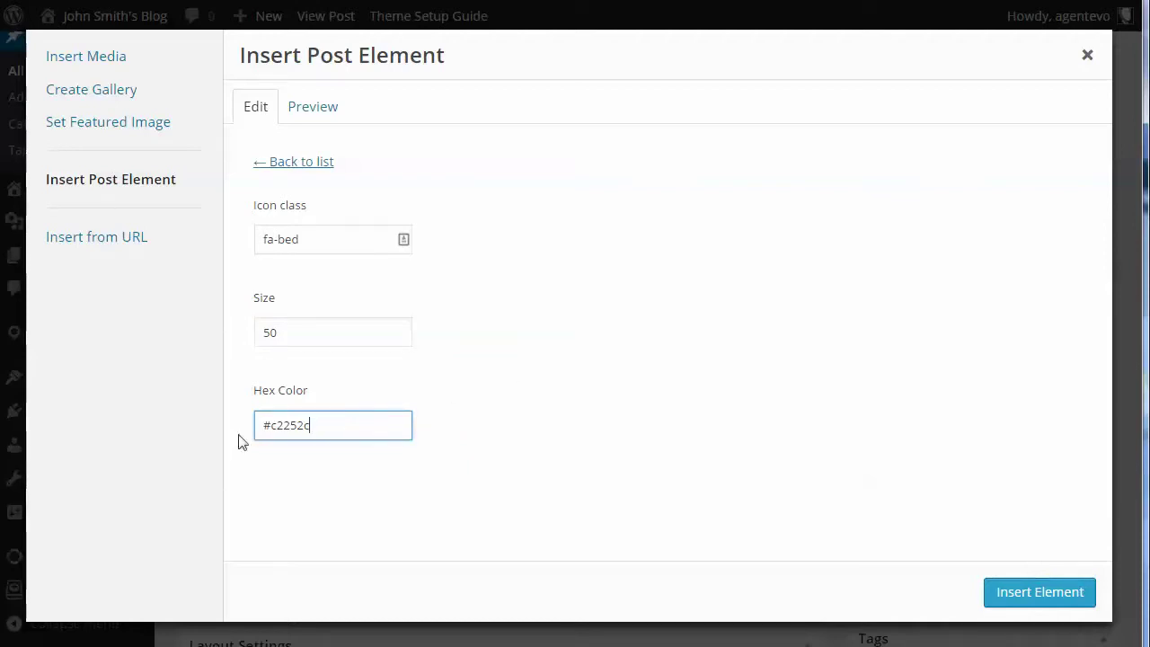
left_click_drag(272, 427, 320, 427)
left_click(332, 426)
left_click(327, 109)
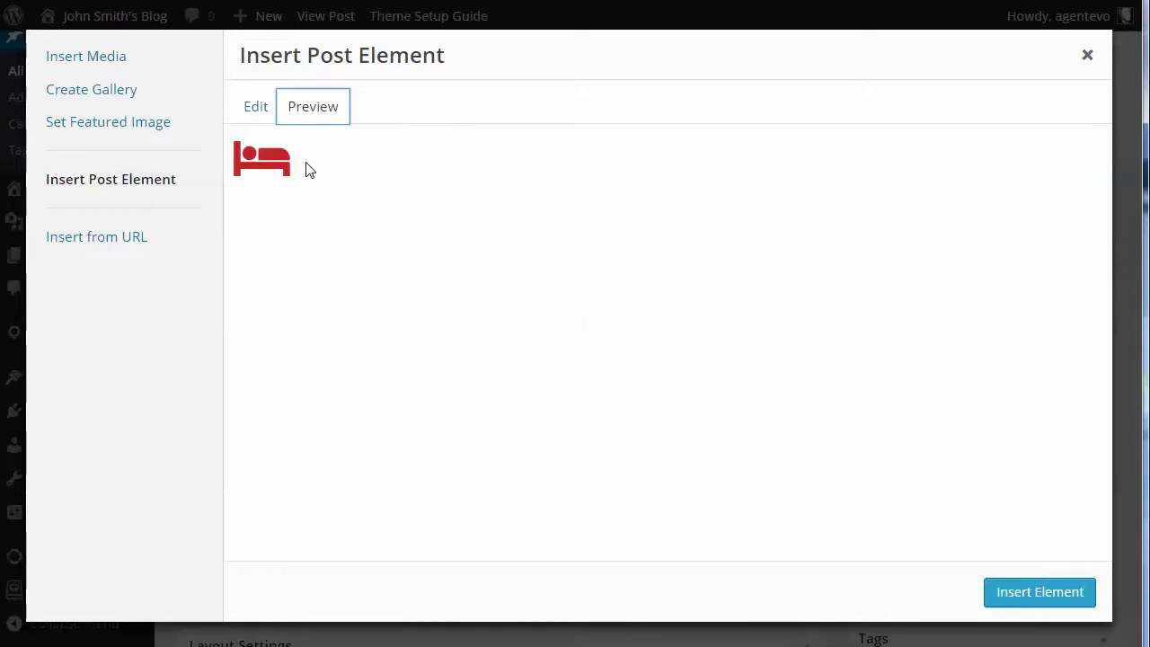
Insert the configured bed icon element into the post and start a new line below it.
left_click(254, 107)
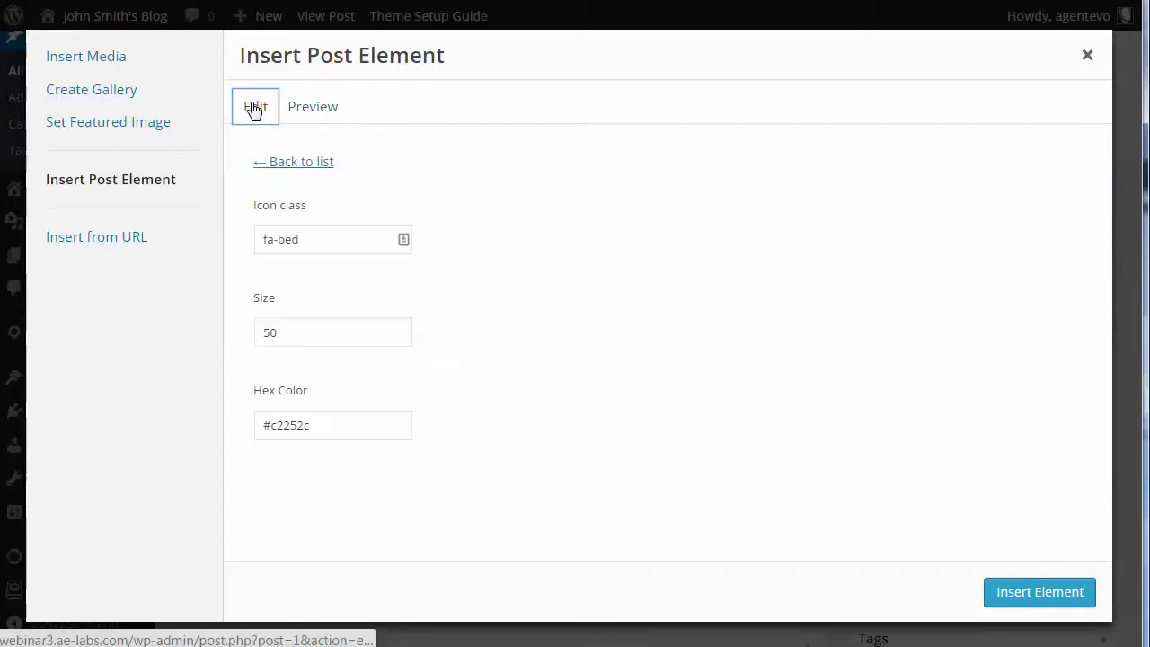
left_click(1031, 598)
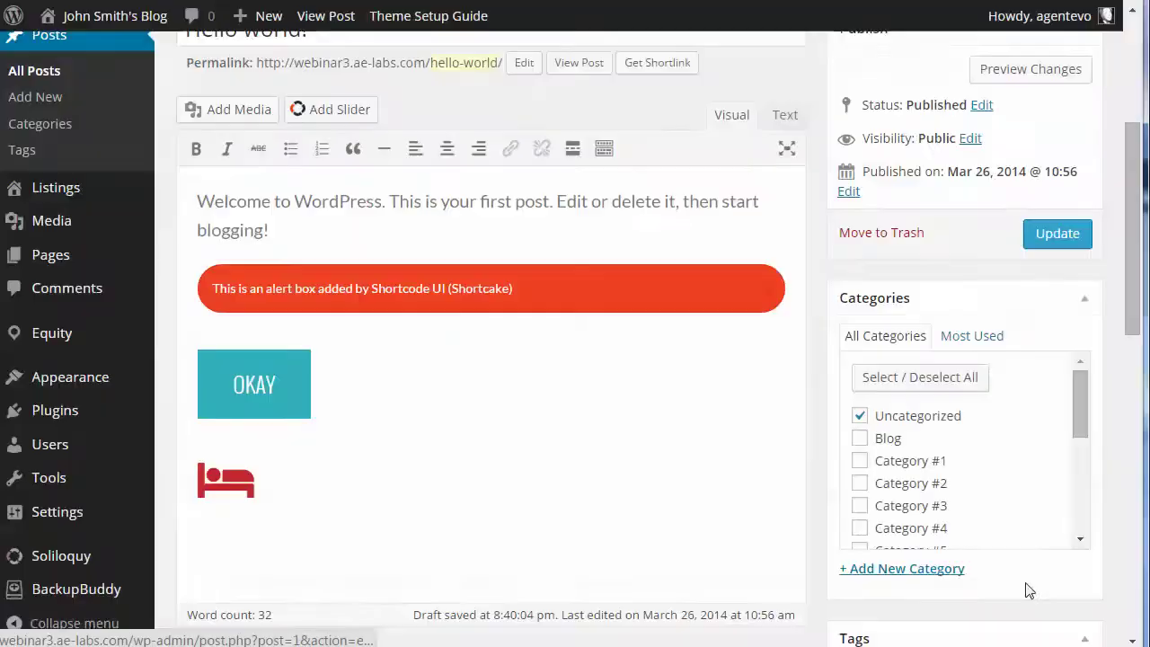
left_click(388, 486)
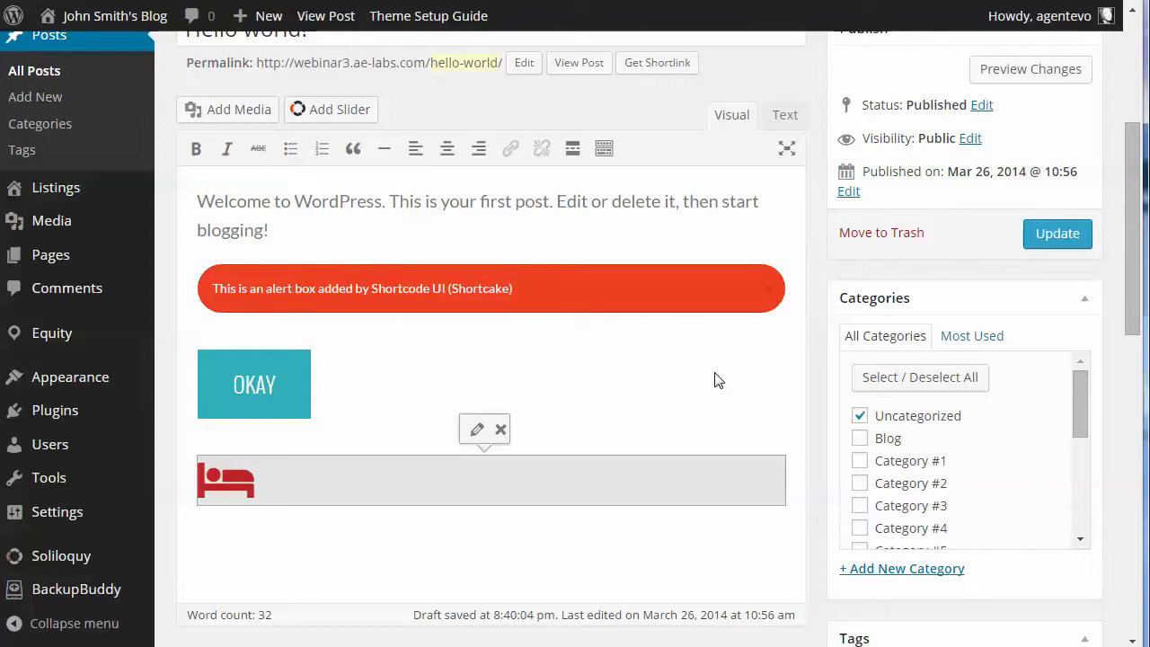
left_click(795, 468)
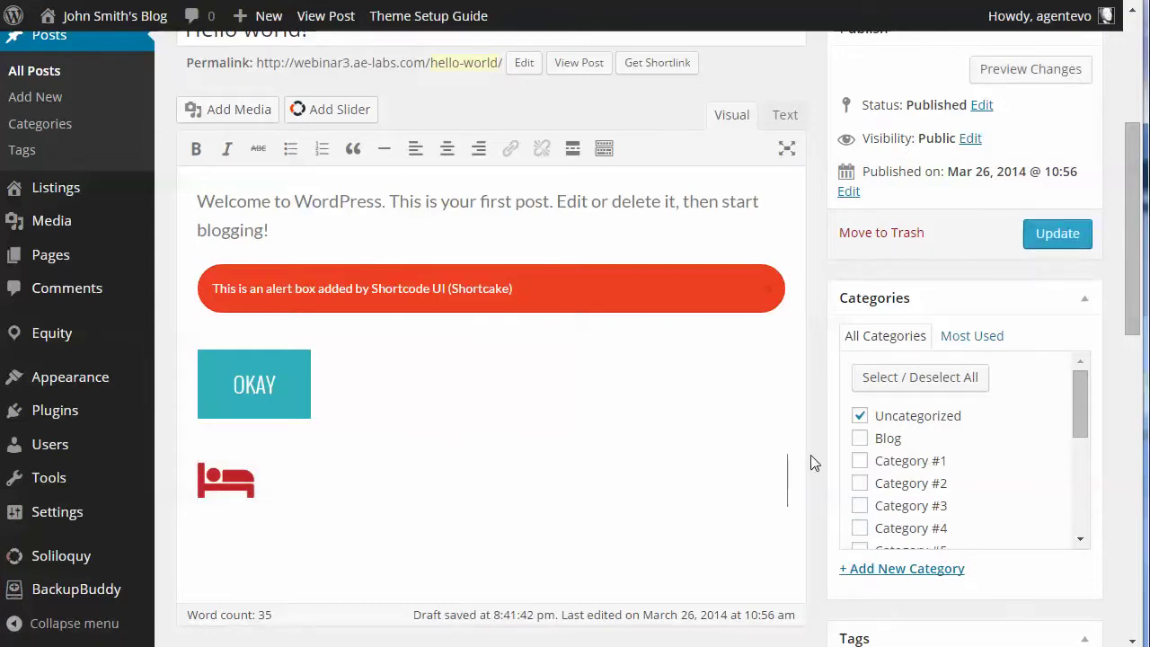
key("Return")
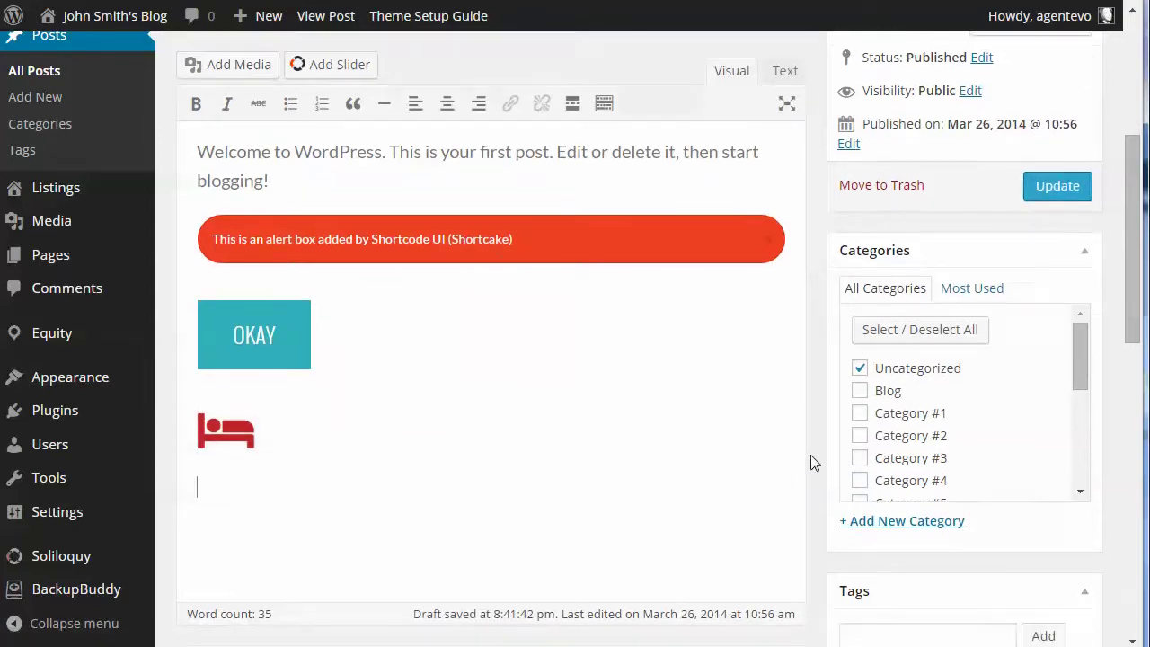
Start an Icon box post element with the content "This is an icon box insert by the Shortcode UI (Shortcake)".
left_click(232, 72)
left_click(106, 182)
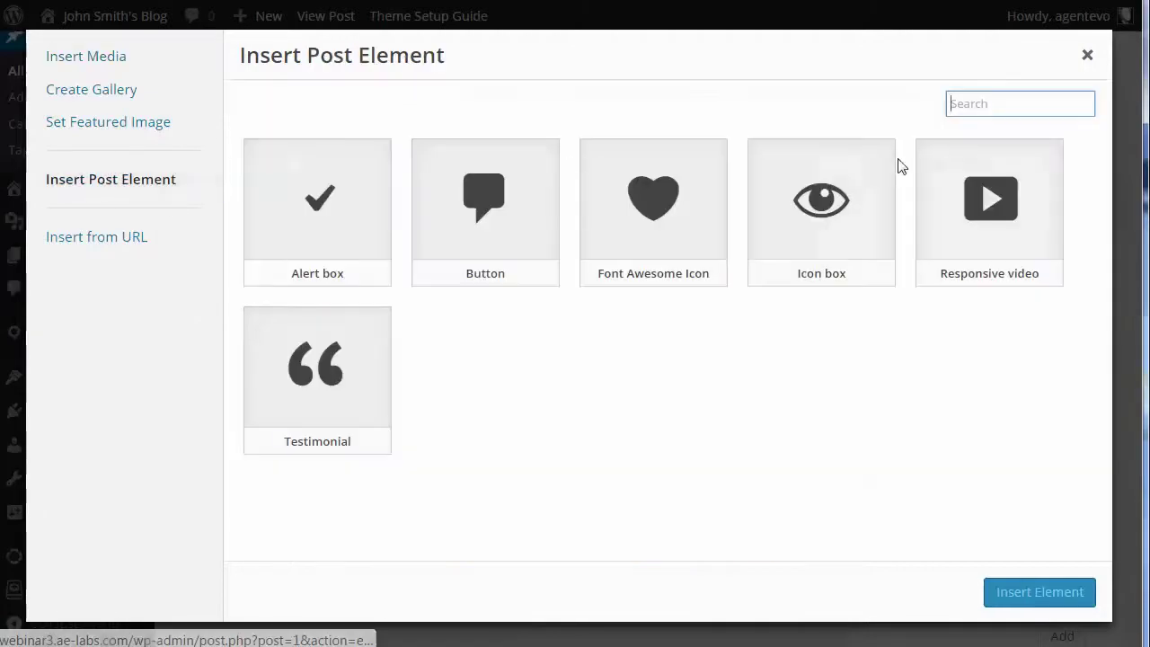
left_click(831, 215)
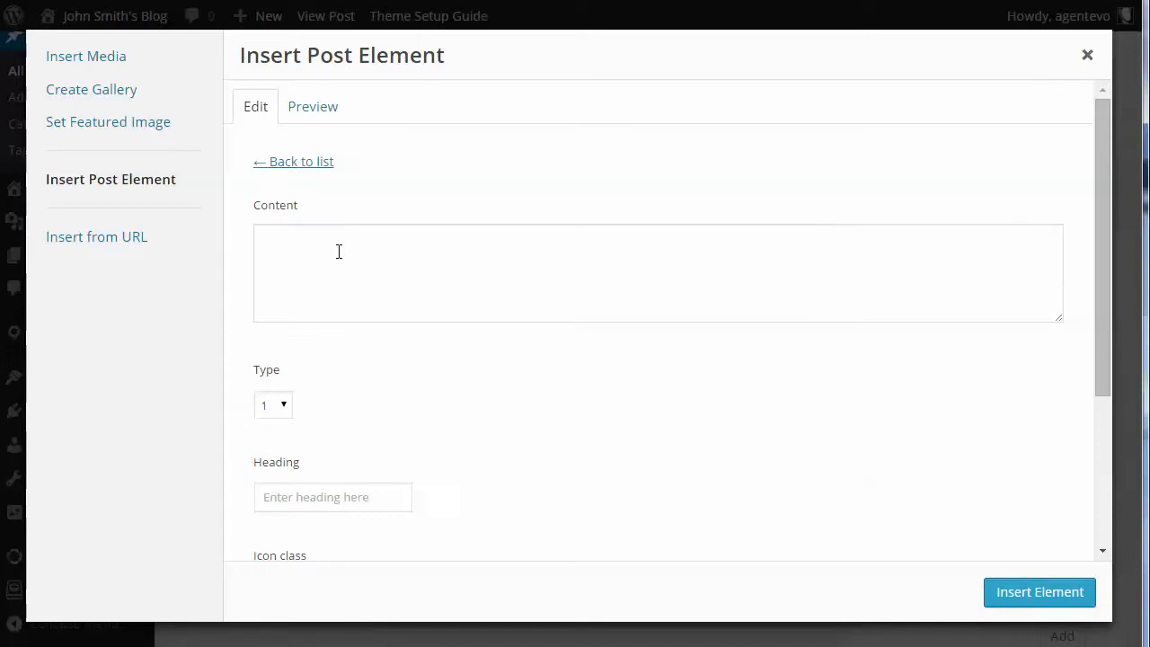
left_click(585, 277)
type("Thi")
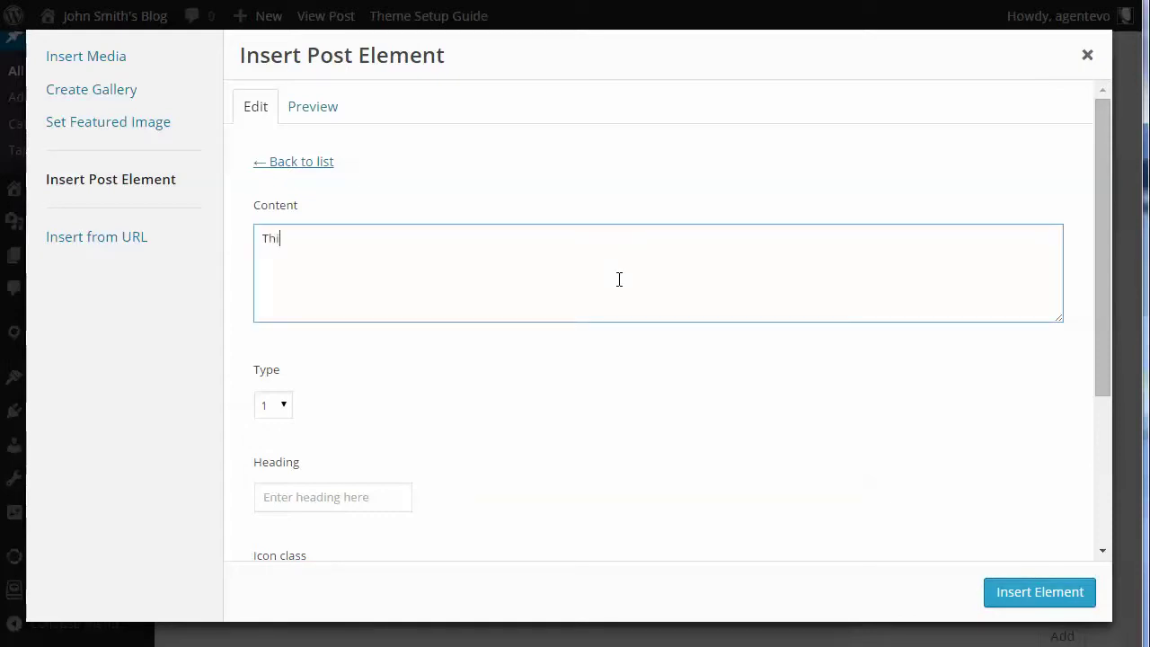
type("s is an icon box insert by the Sho")
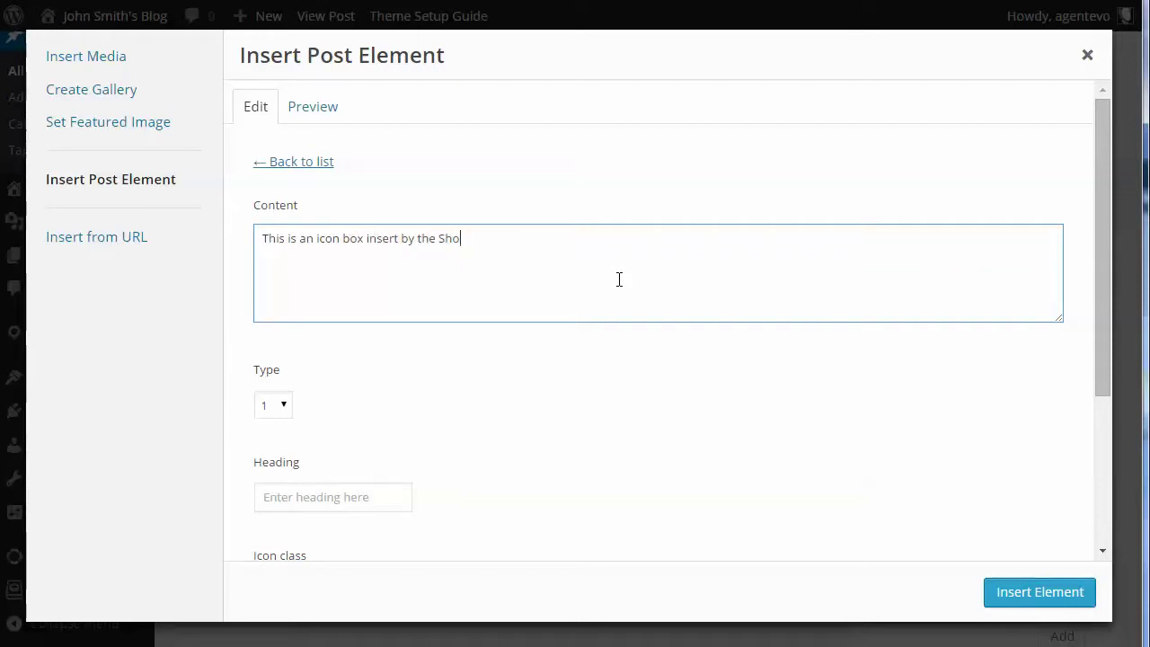
key("BackSpace")
type("ortcode UI (Shortcake")
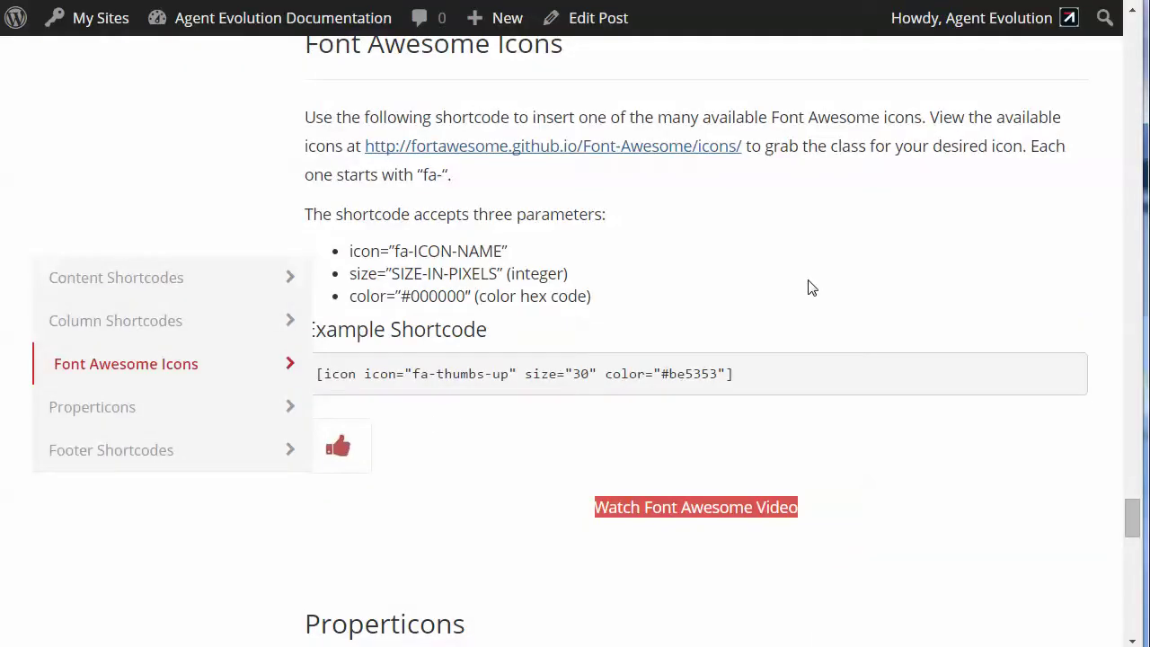
Switch to the Agent Evolution documentation and review the icon box parameters and type examples under Content Shortcodes.
scroll(808, 288, "up", 10)
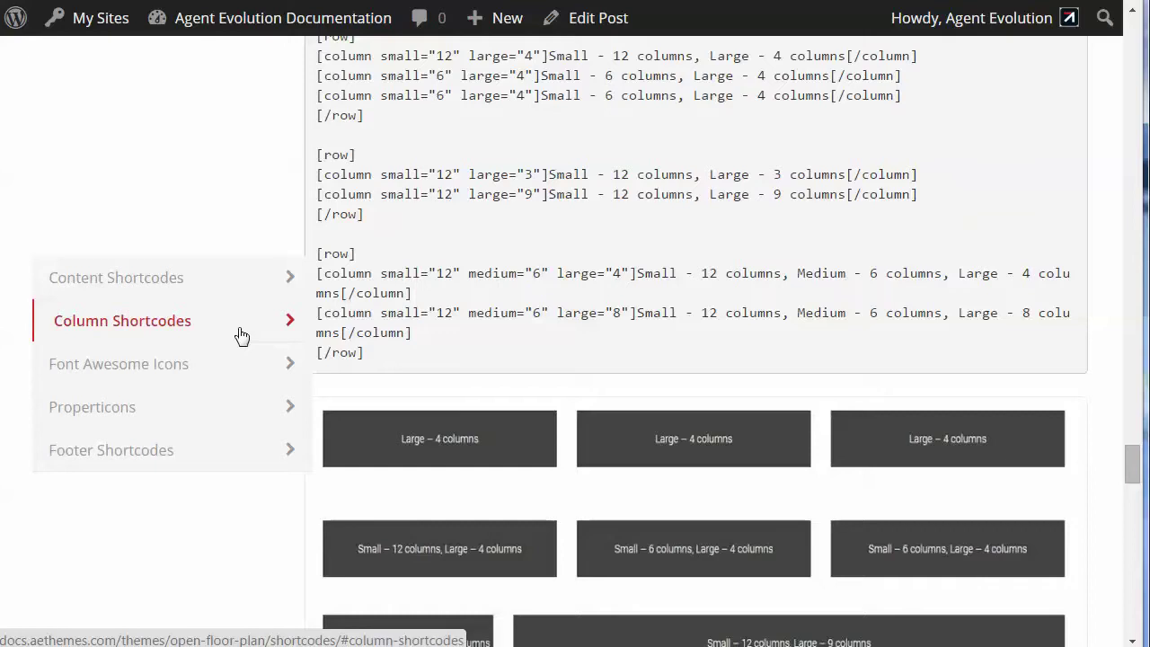
left_click(259, 280)
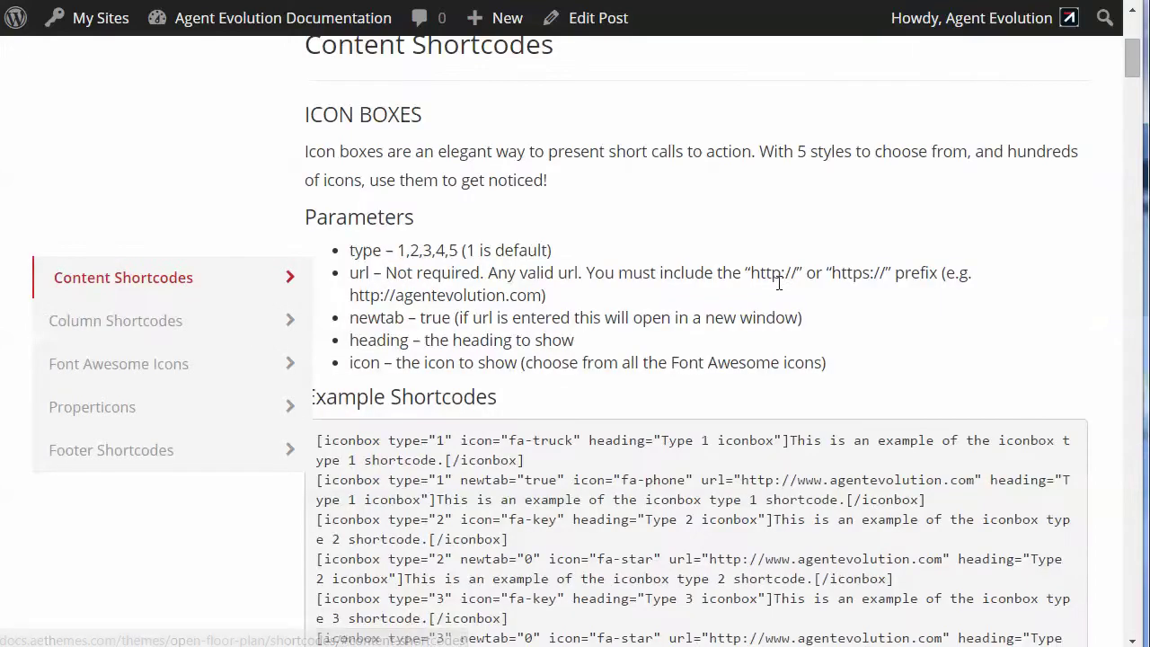
scroll(778, 284, "down", 7)
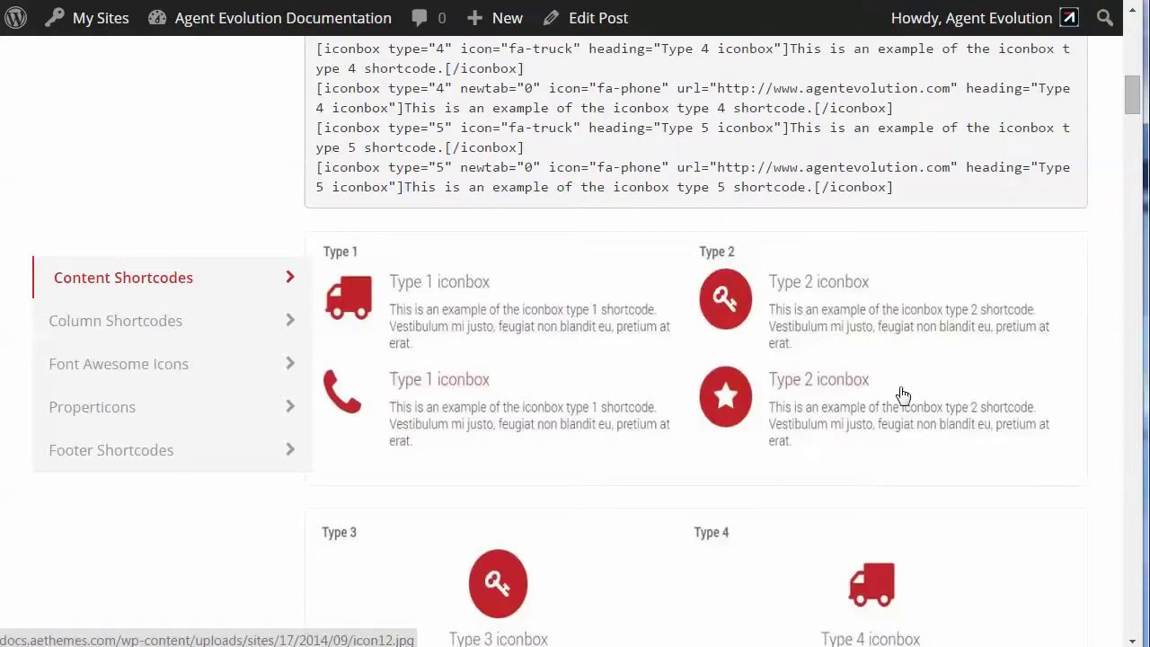
scroll(958, 420, "down", 2)
scroll(958, 420, "down", 2)
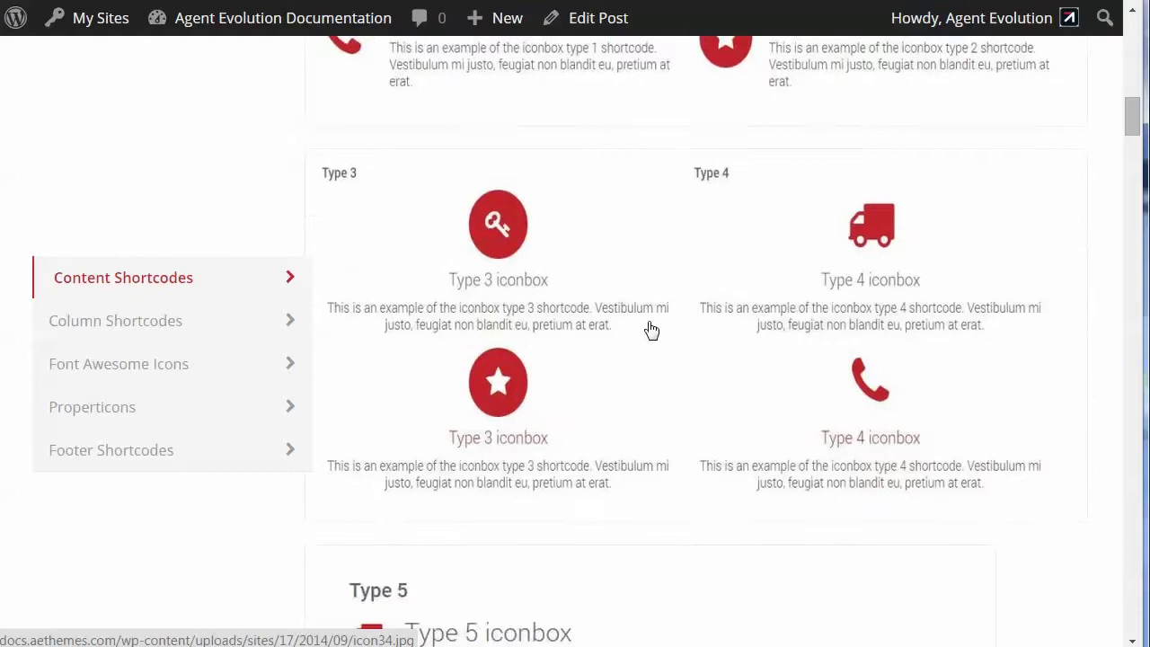
scroll(651, 330, "up", 1)
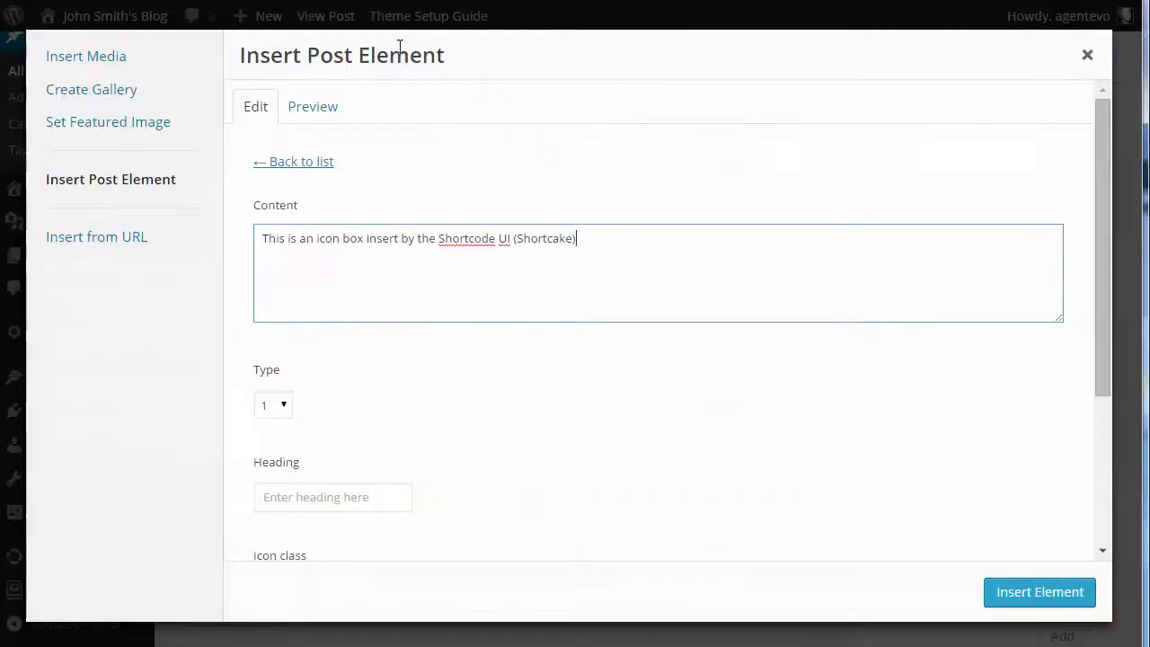
Back in the post element form, set the icon box type to 2 and its heading to "My Heading".
left_click(274, 405)
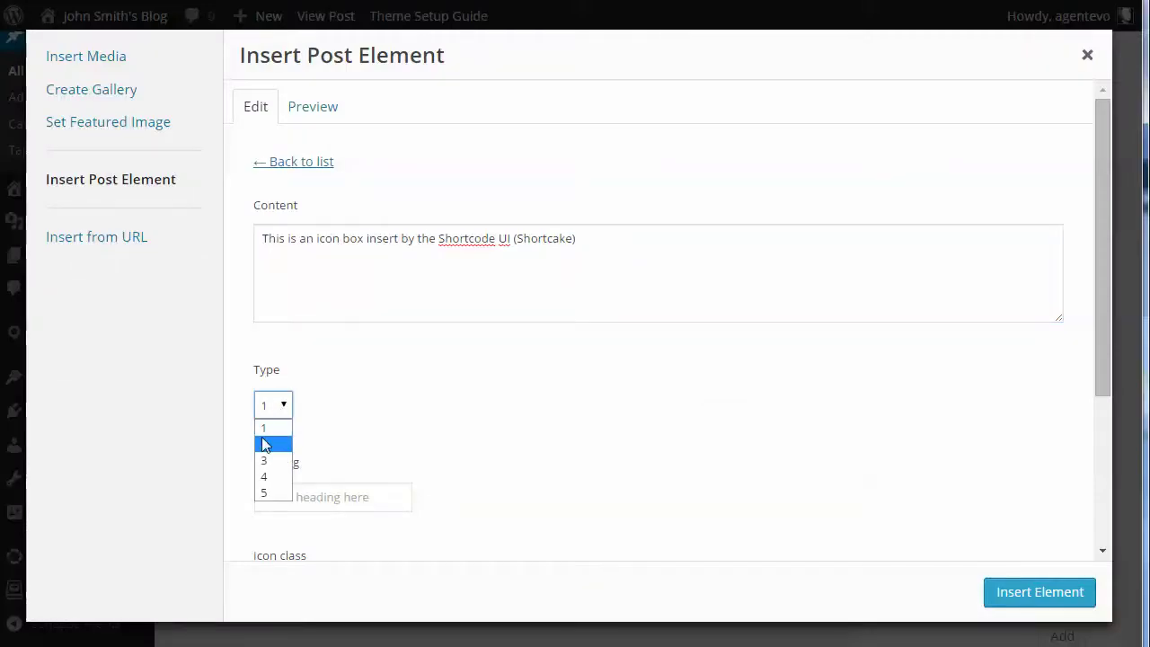
left_click(261, 439)
scroll(536, 449, "down", 2)
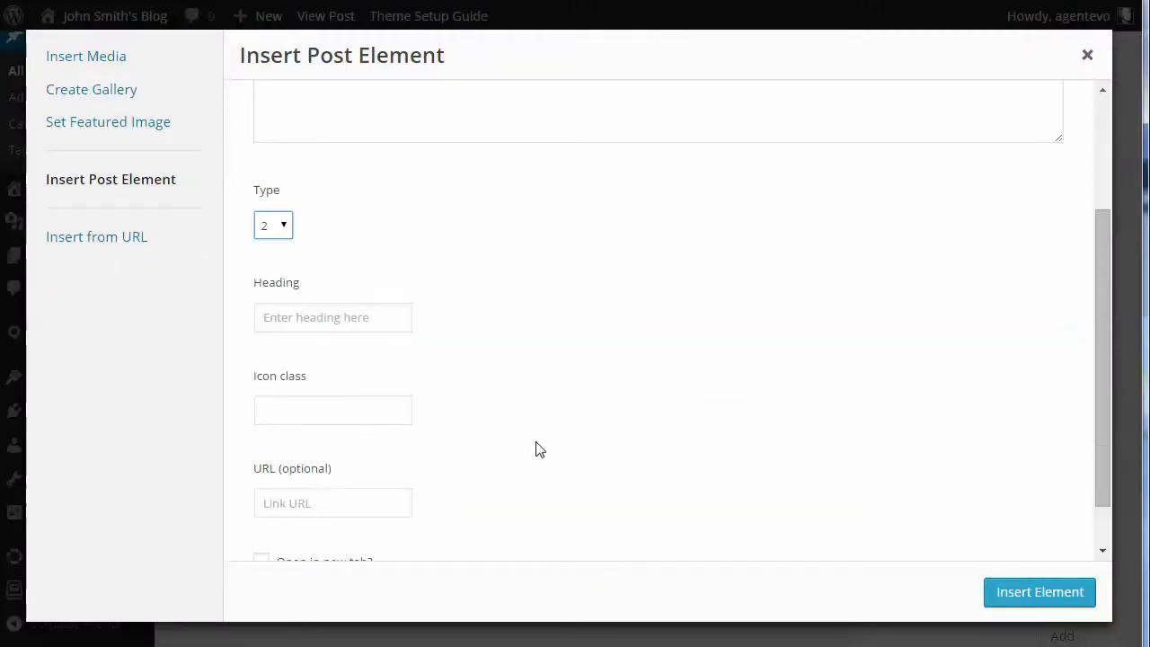
left_click(269, 317)
scroll(806, 357, "up", 1)
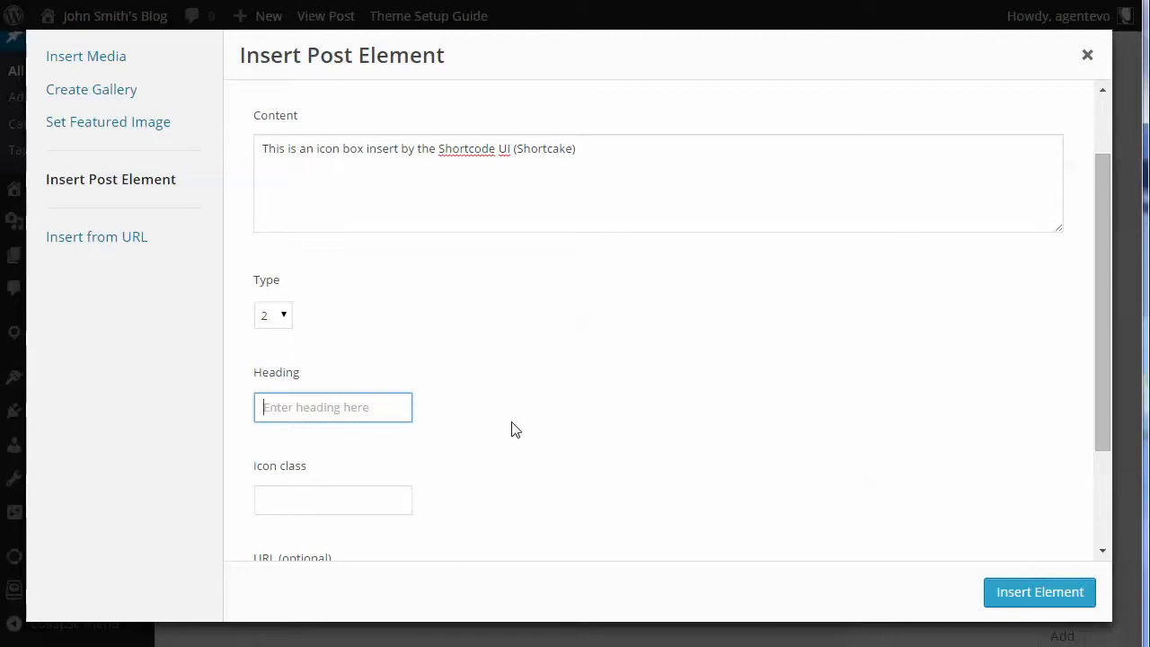
type("My H")
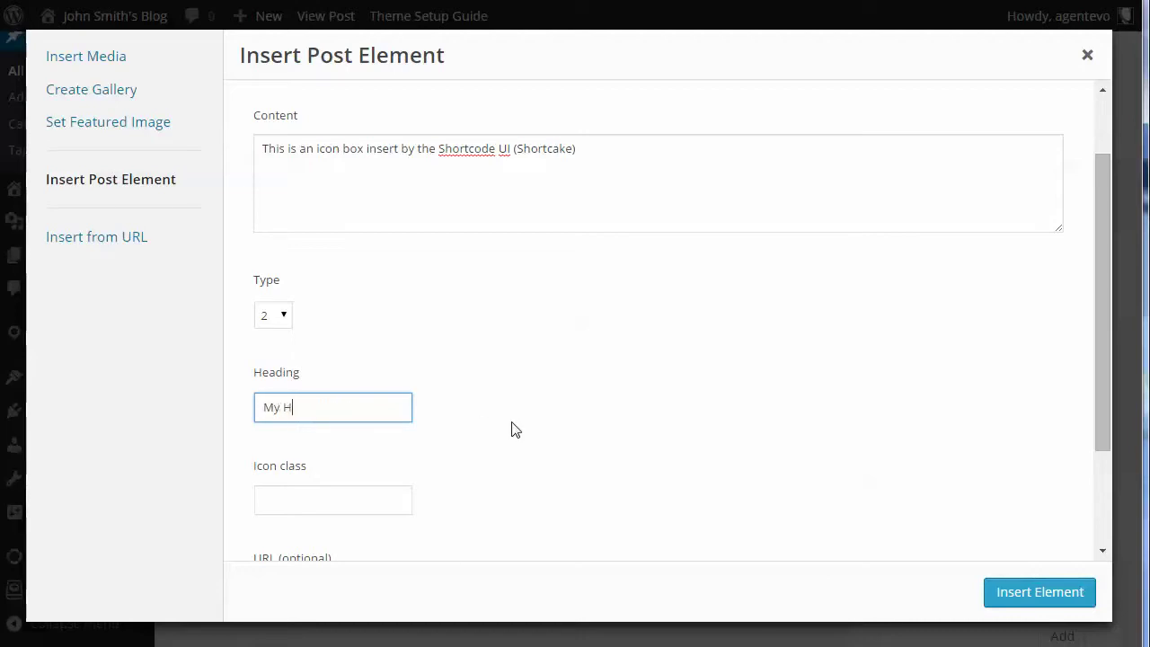
type("a")
type("ad")
type("ub")
key("BackSpace")
key("BackSpace")
type("ing")
Consult the documentation's icon box examples, set the icon class to fa-truck and insert the icon box into the post without a link URL.
left_click(292, 505)
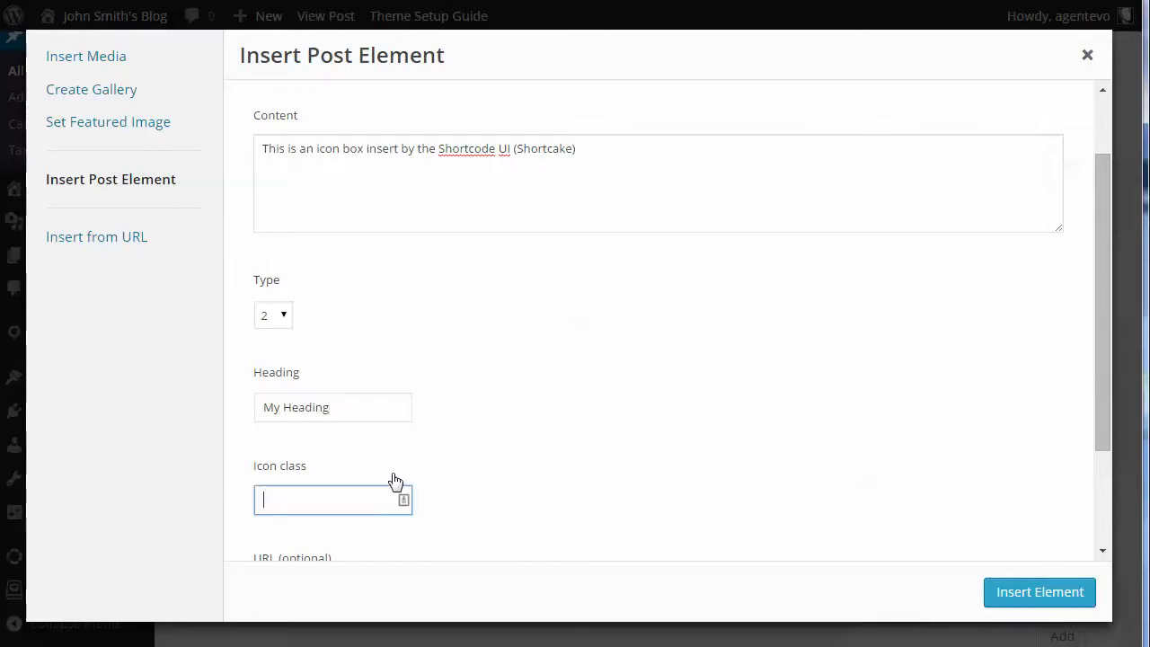
scroll(602, 374, "down", 3)
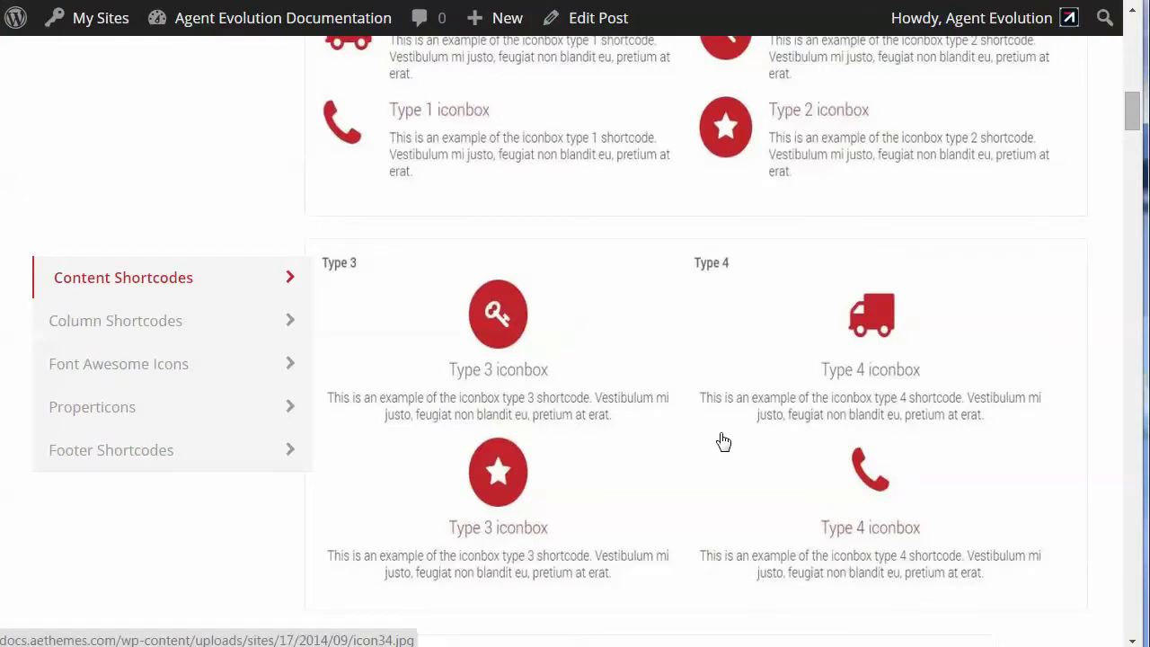
scroll(723, 440, "down", 2)
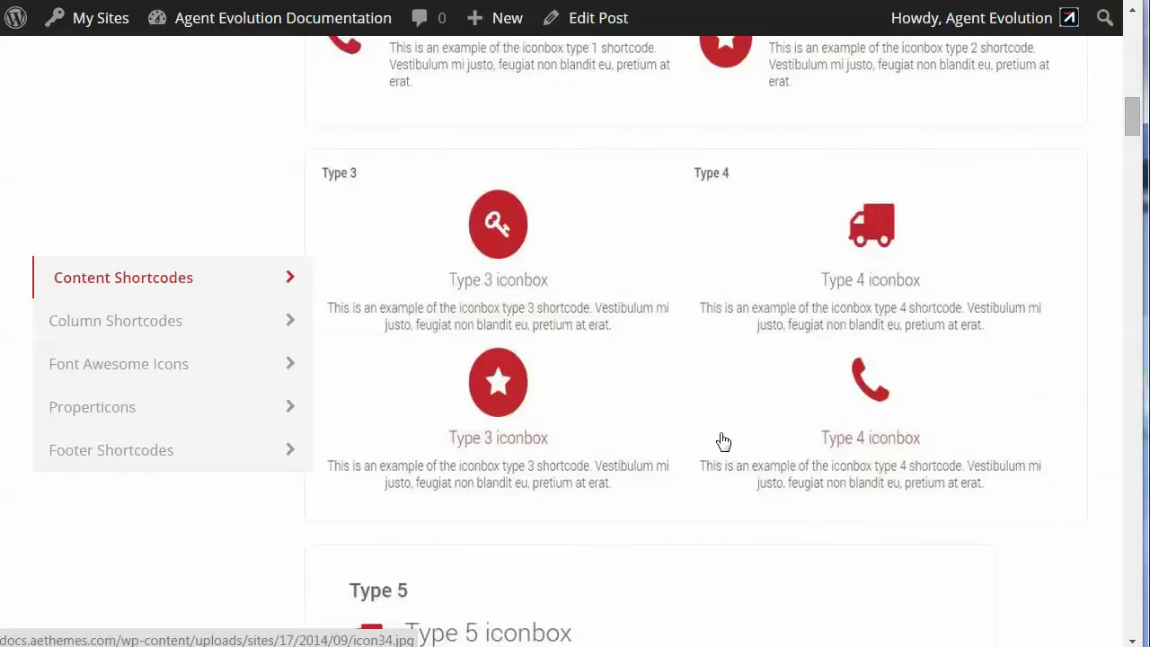
scroll(723, 440, "up", 4)
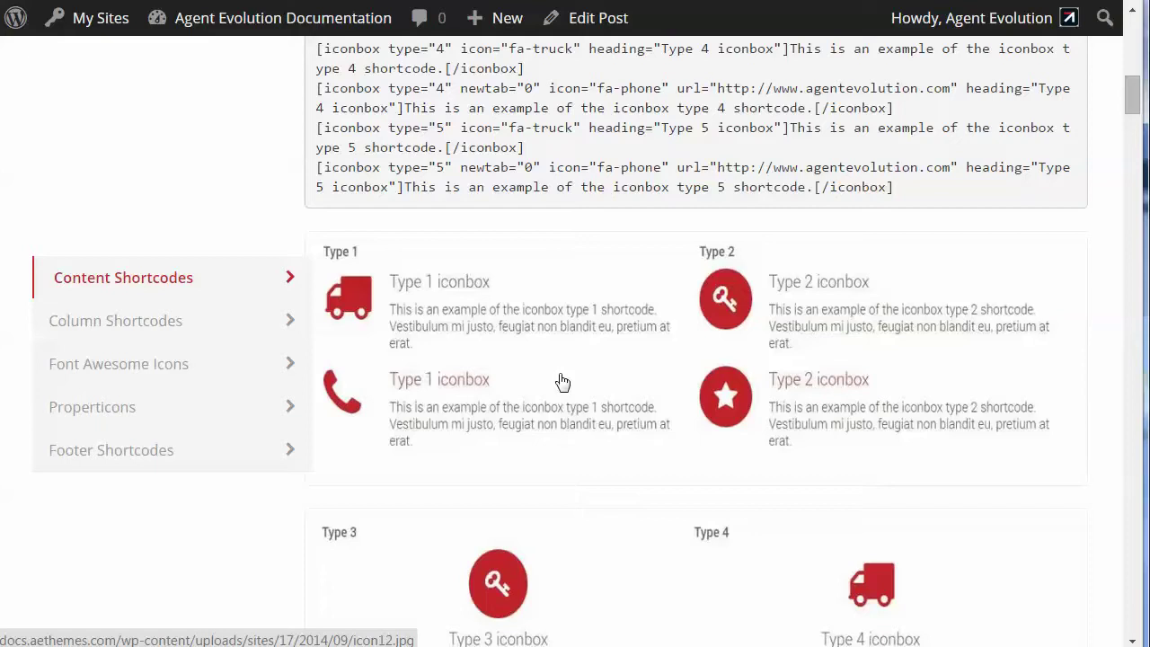
scroll(563, 383, "up", 1)
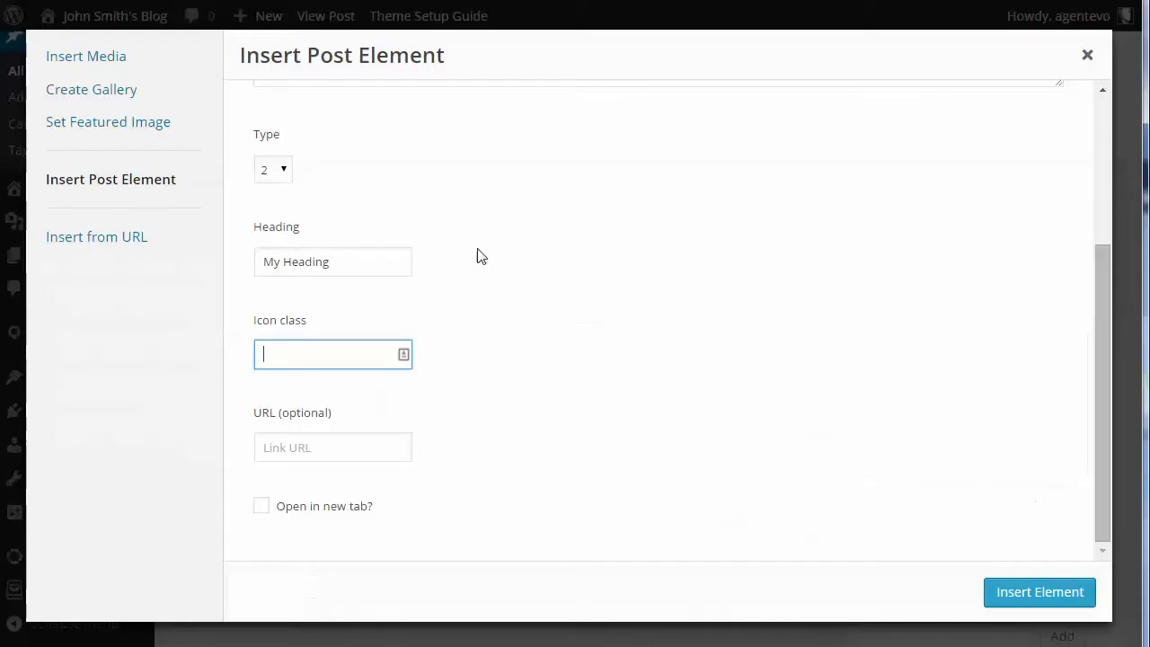
type("fa-truck")
left_click(354, 447)
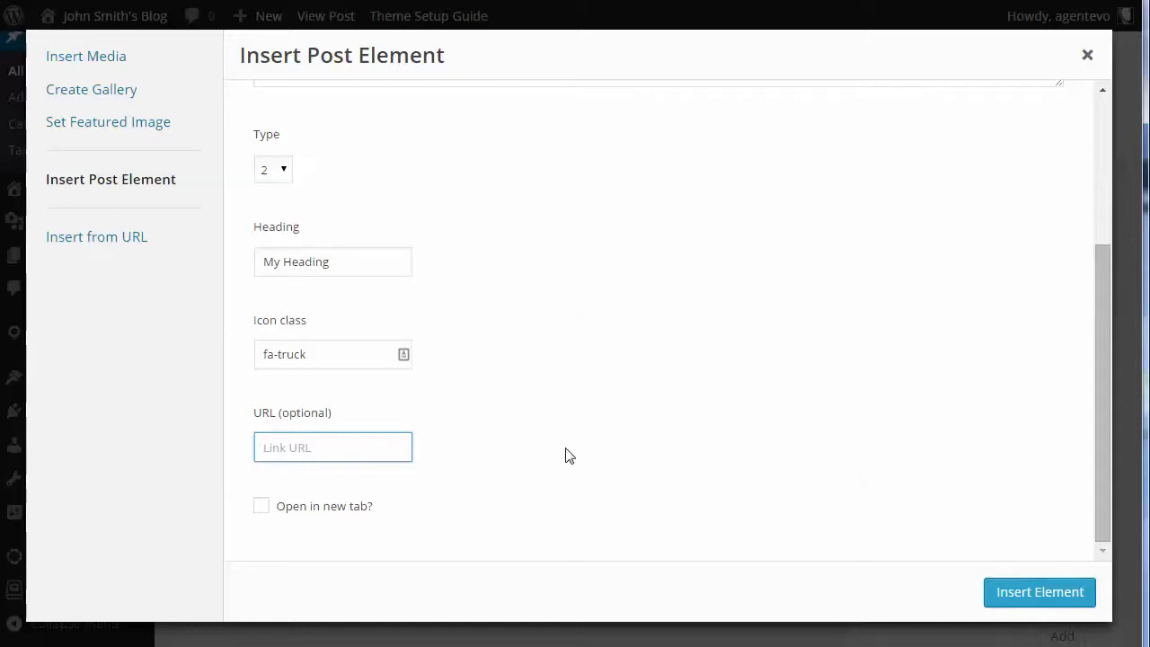
left_click(1022, 596)
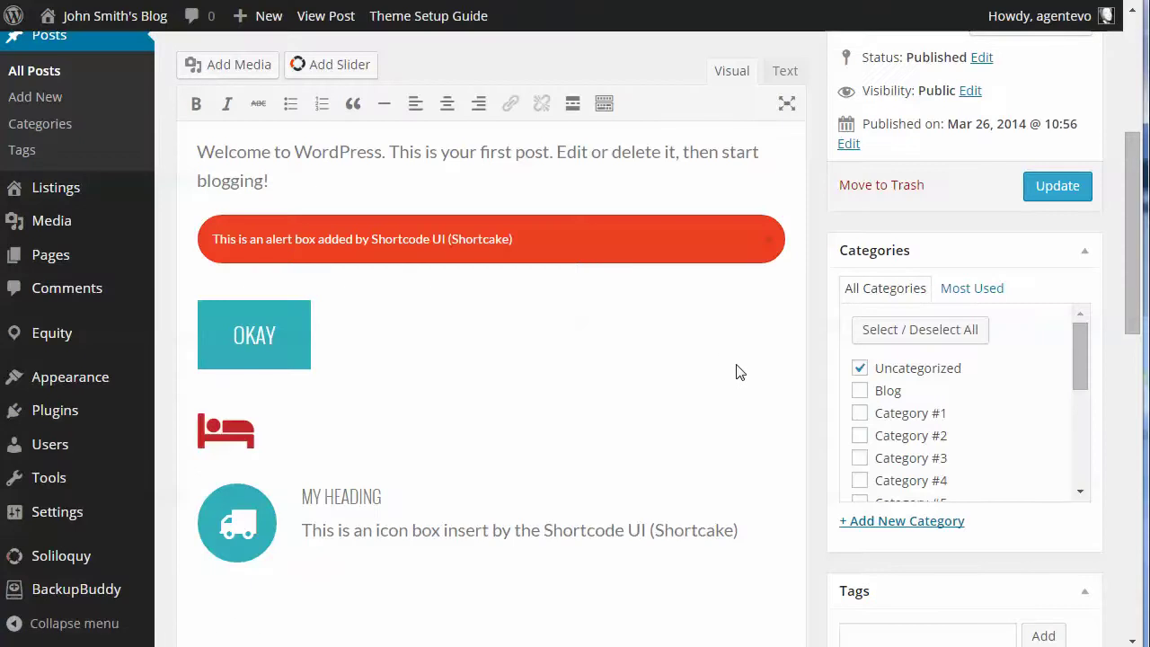
Start a new line below the icon box in the post.
scroll(735, 371, "down", 1)
scroll(734, 372, "down", 1)
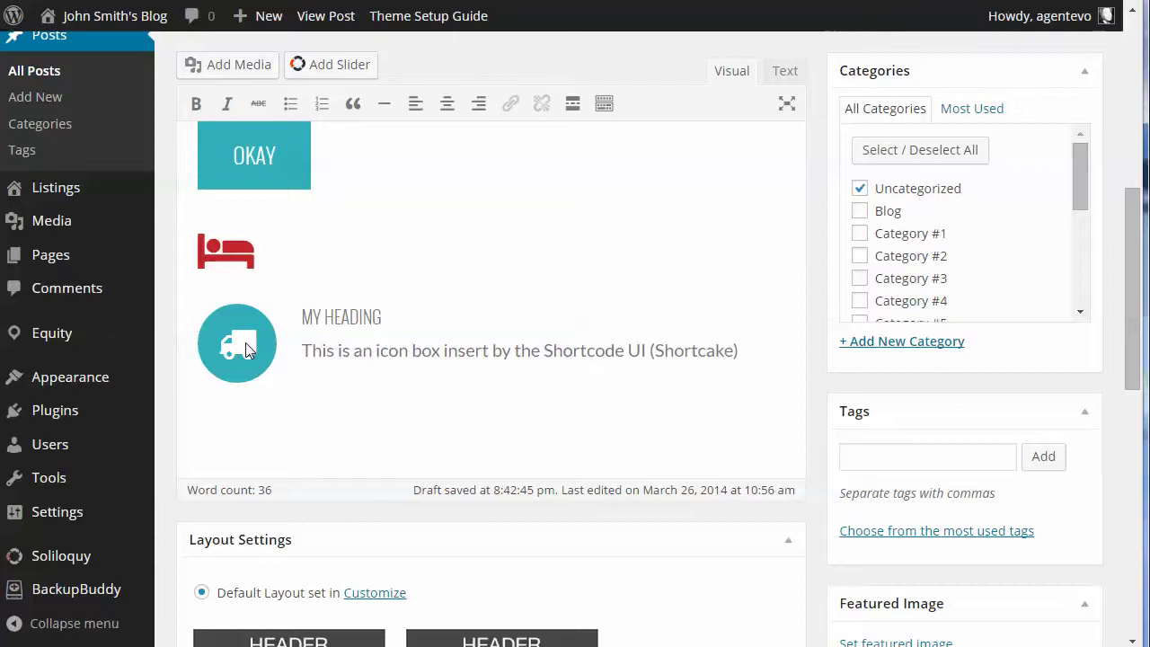
left_click(768, 359)
left_click(791, 347)
key("Return")
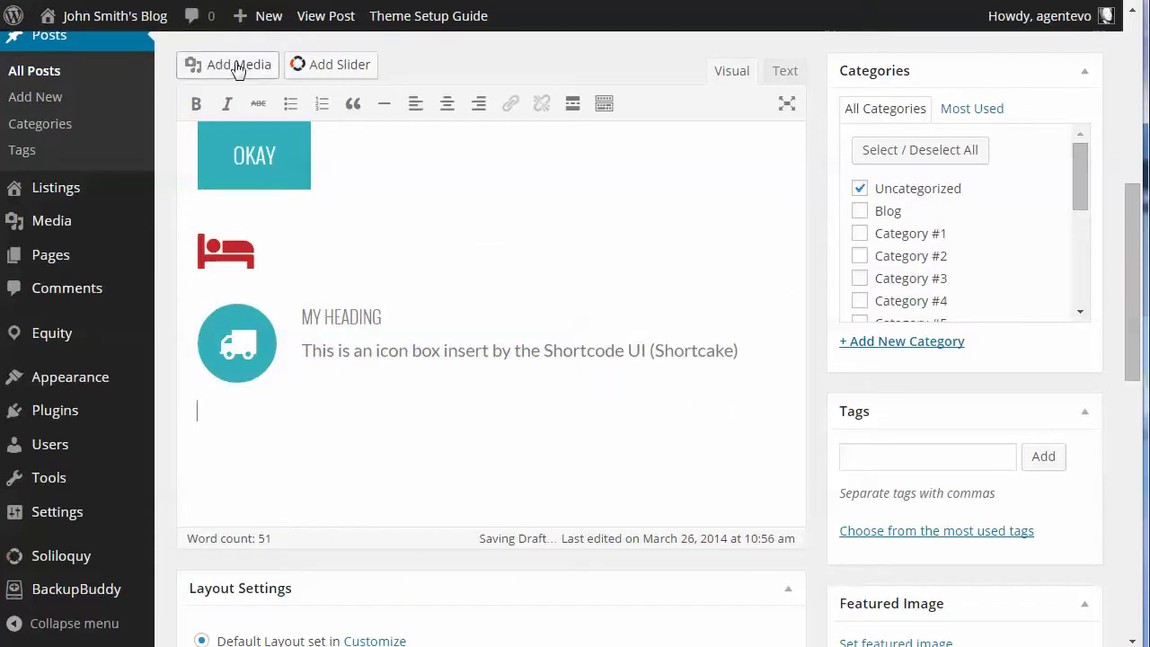
Start a Responsive video post element and place the cursor in its video embed code field.
left_click(235, 67)
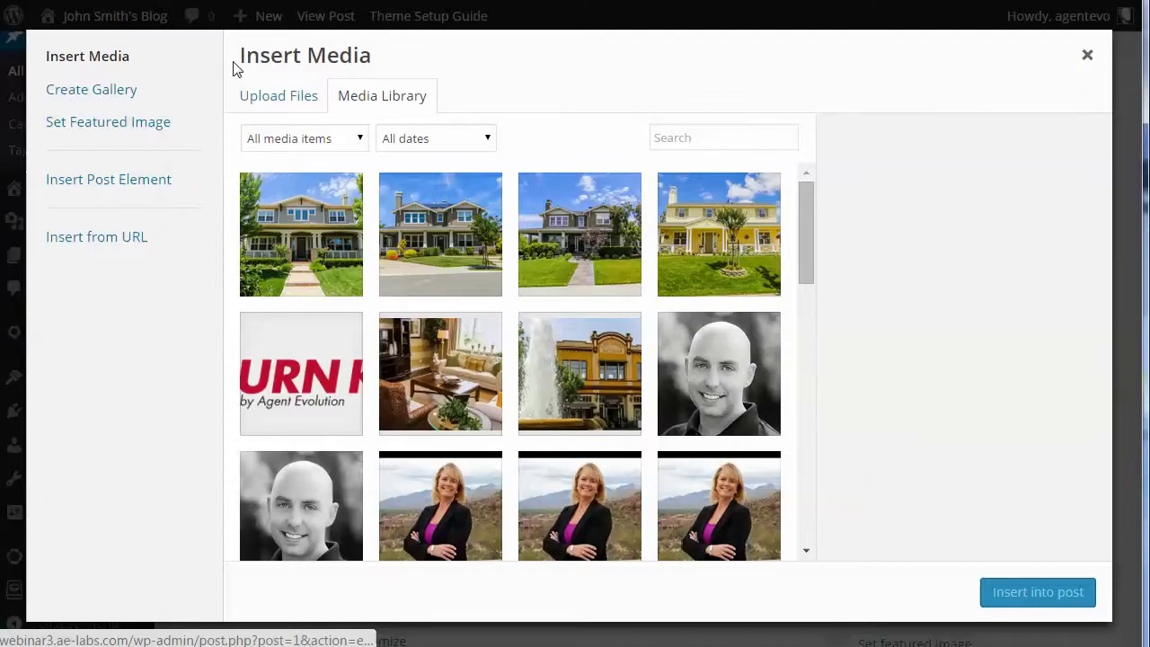
left_click(95, 179)
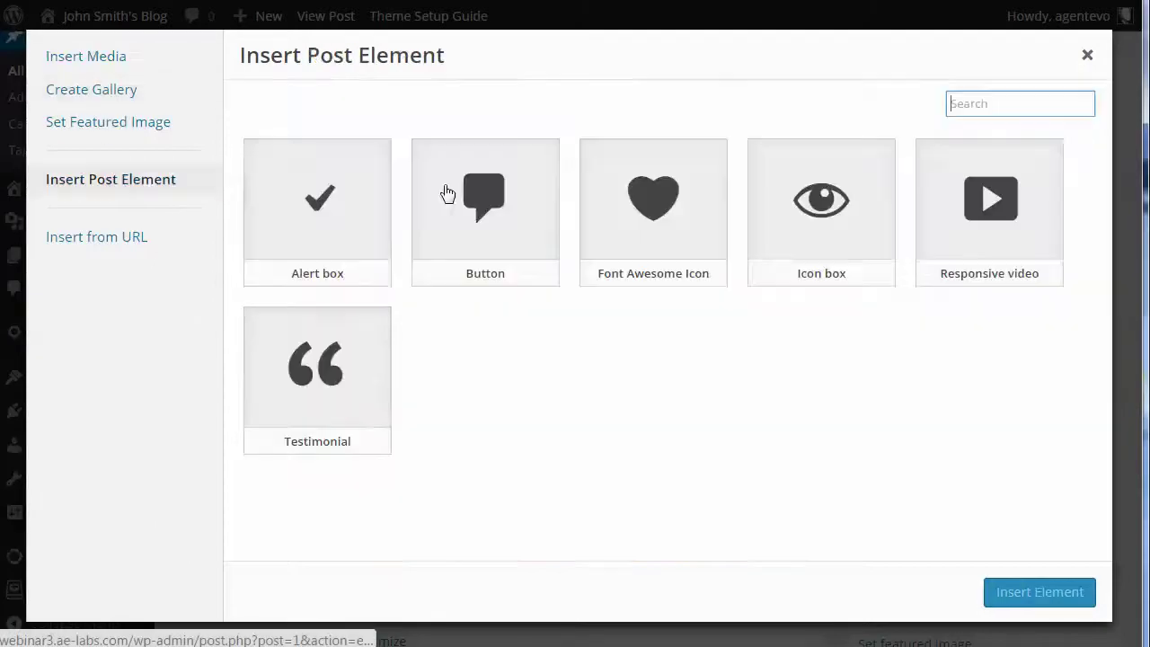
left_click(979, 209)
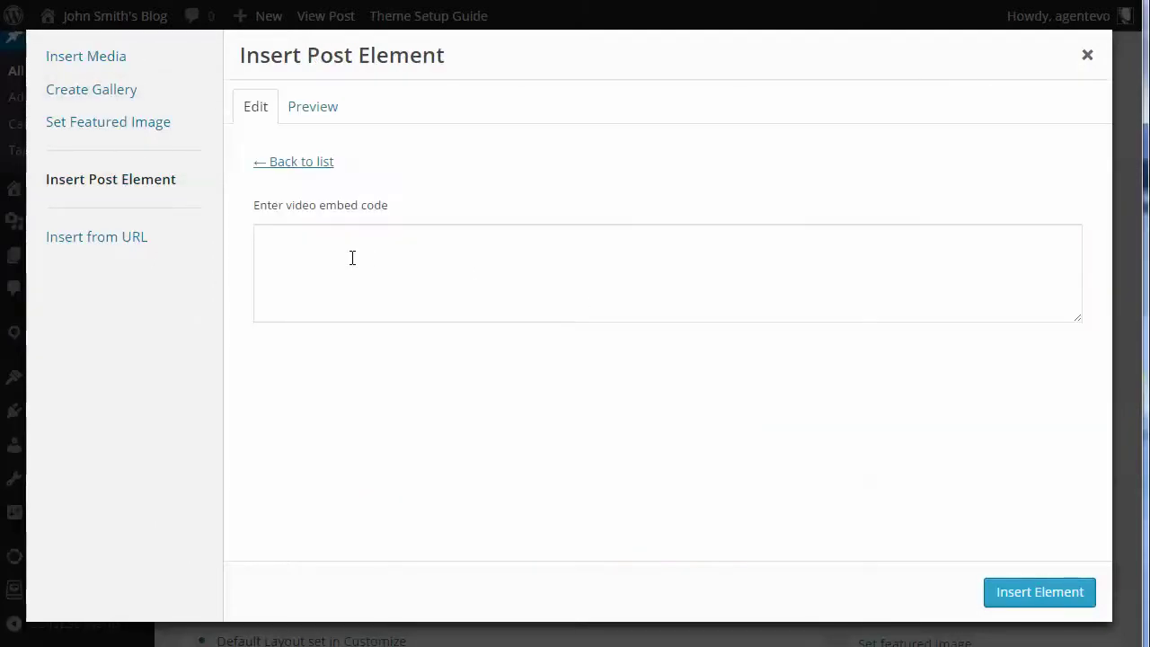
left_click(303, 241)
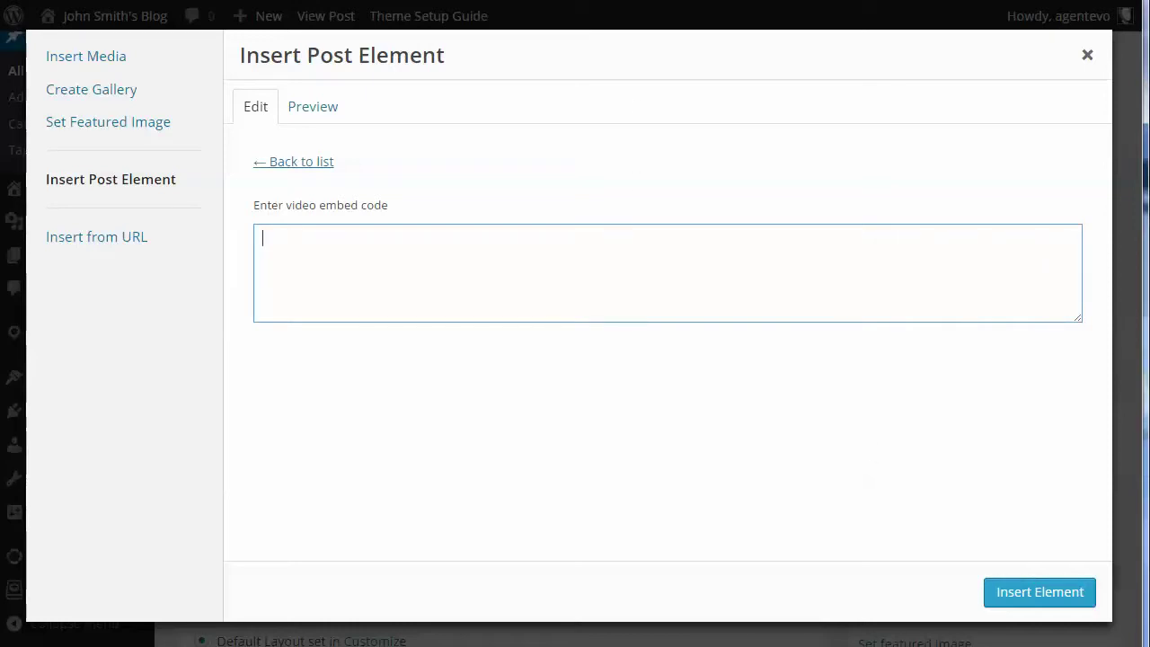
Switch to YouTube and copy the embed code of the "Working with Zopim Live Chat" video.
key("alt+Tab")
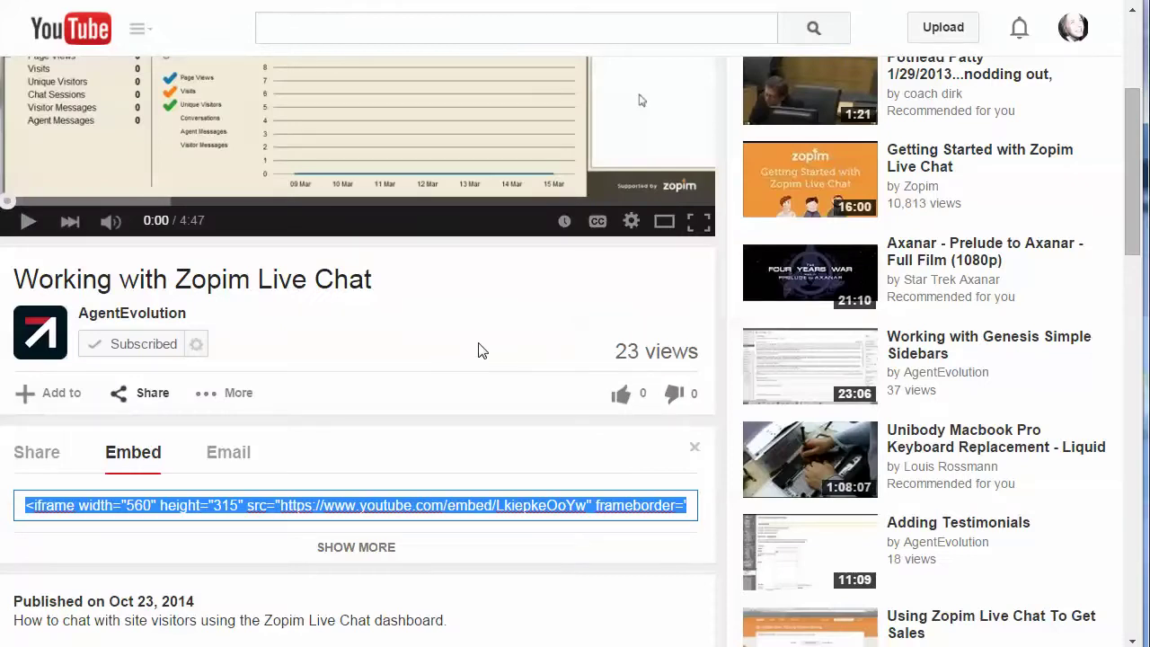
scroll(478, 351, "down", 2)
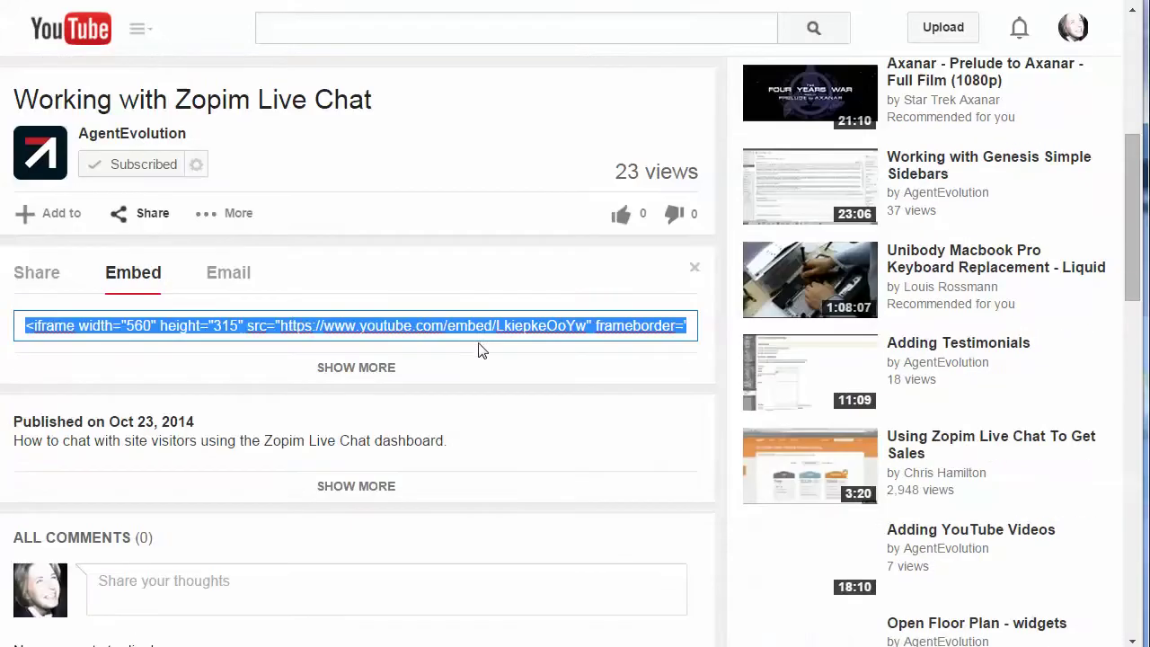
right_click(117, 331)
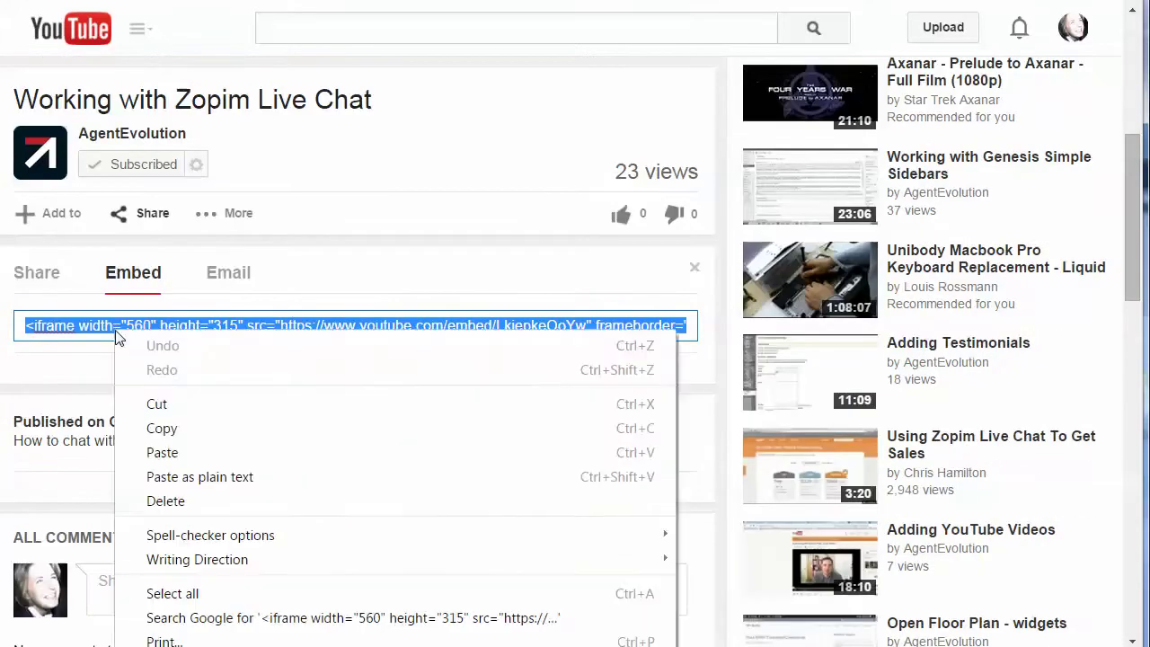
left_click(179, 428)
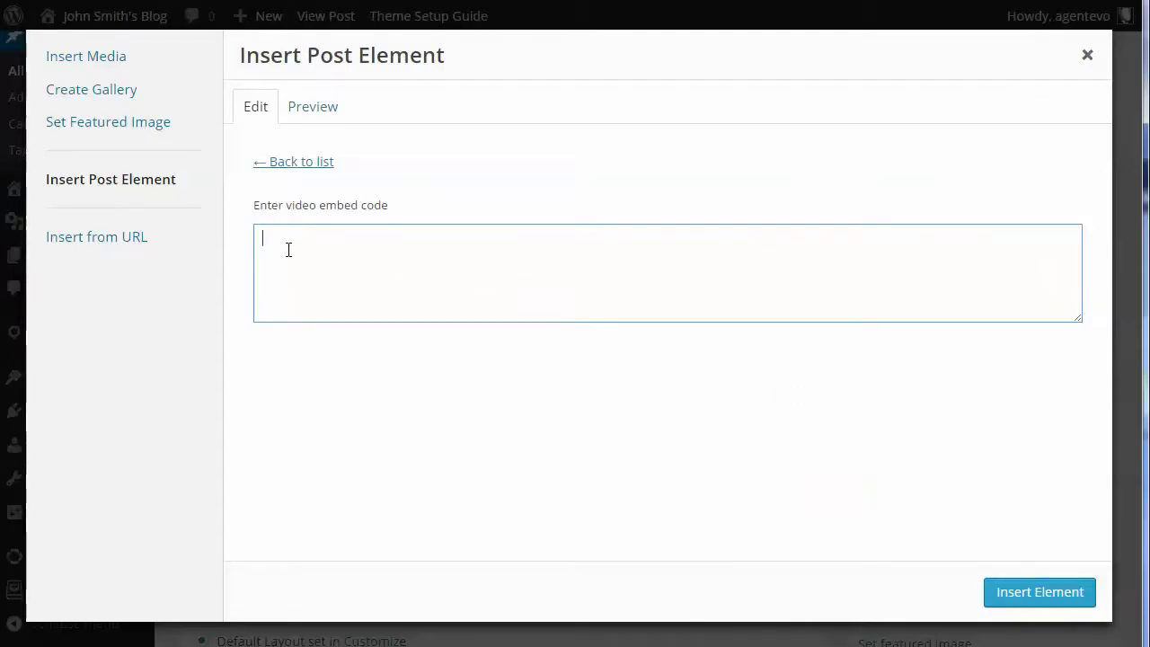
Back in the post element form, paste the iframe code as the video embed code and insert the responsive video.
right_click(287, 249)
left_click(347, 370)
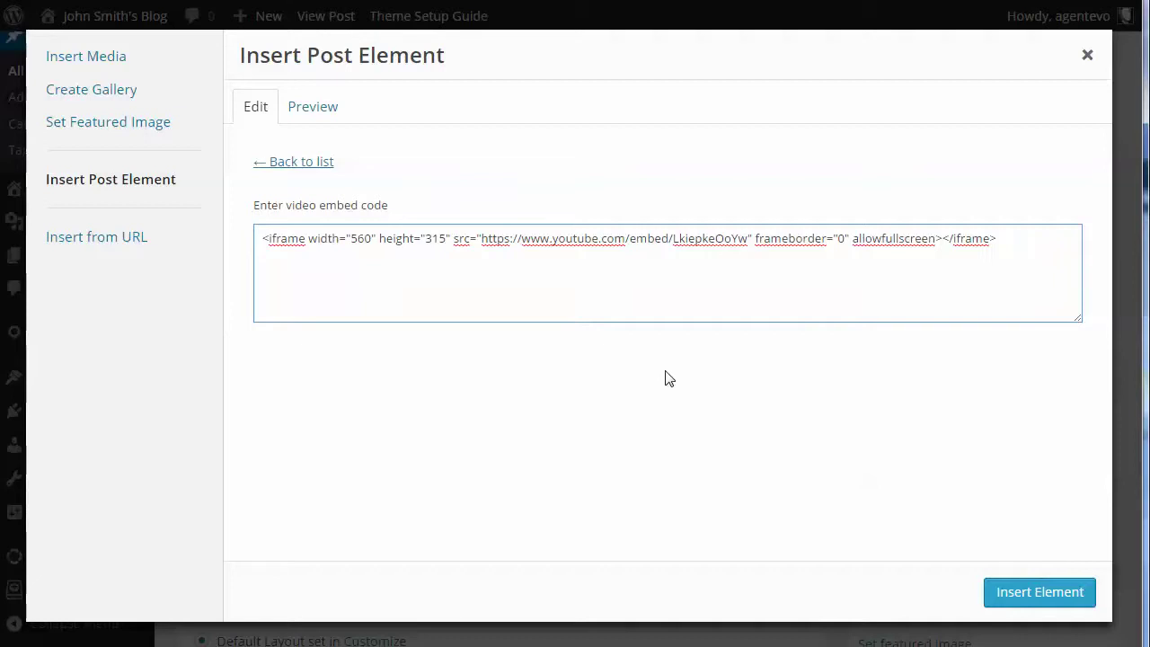
left_click(1042, 594)
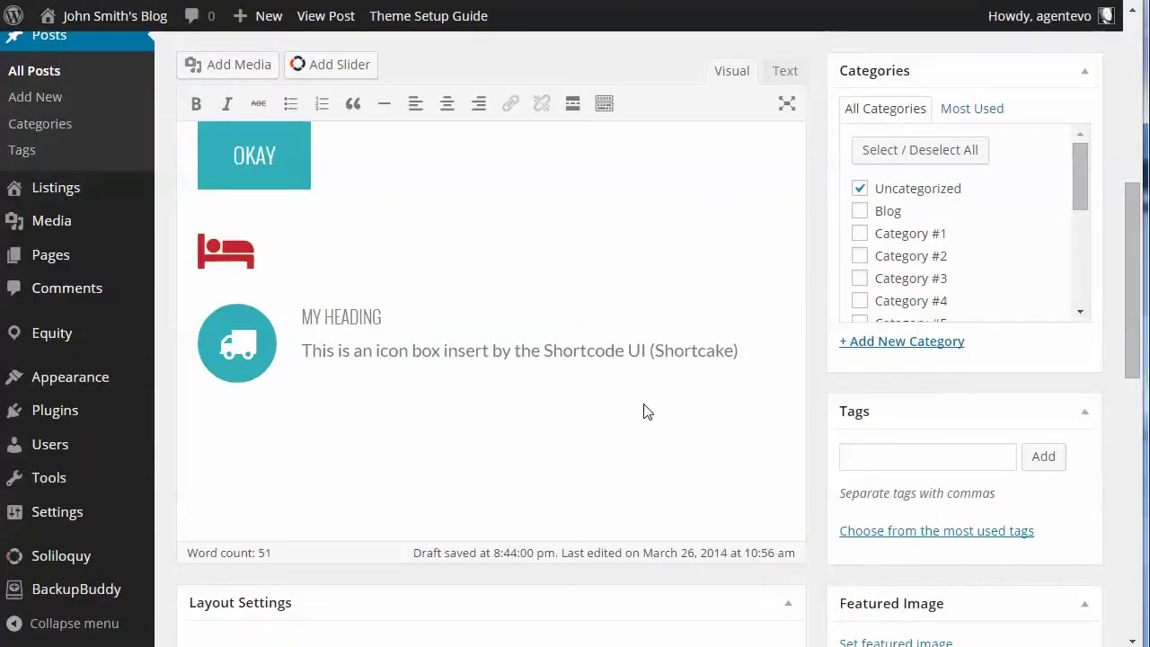
Check the area below the icon box for the inserted video and switch the post content to its code view.
scroll(647, 405, "down", 2)
scroll(649, 395, "up", 3)
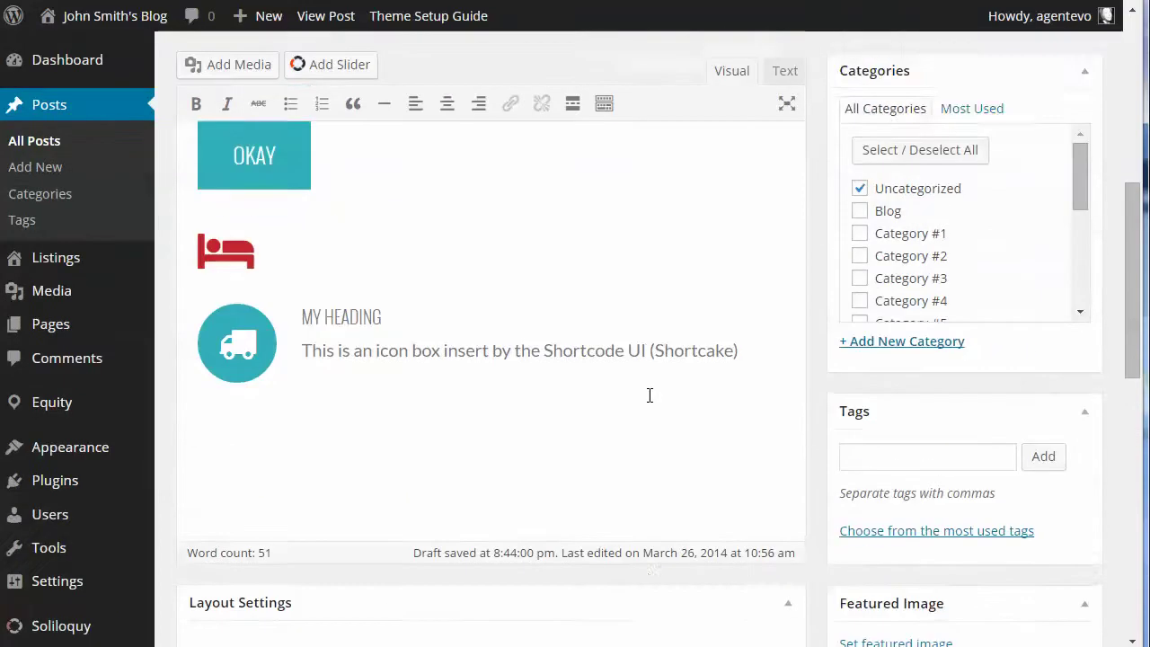
scroll(649, 395, "up", 2)
scroll(650, 395, "down", 3)
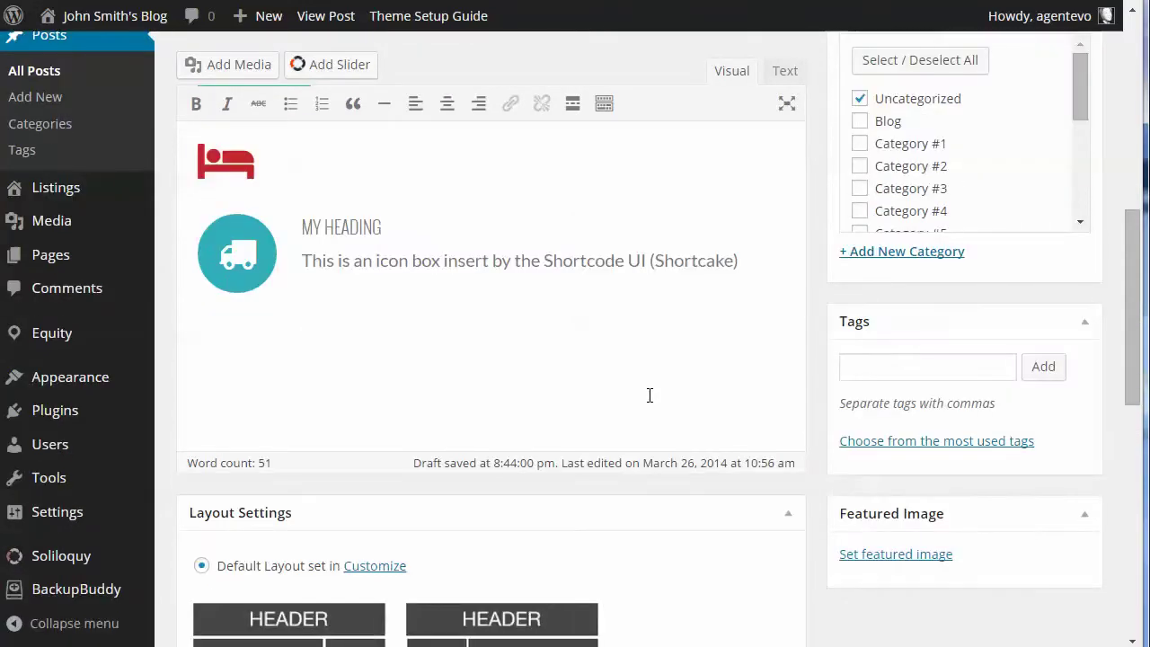
left_click(785, 71)
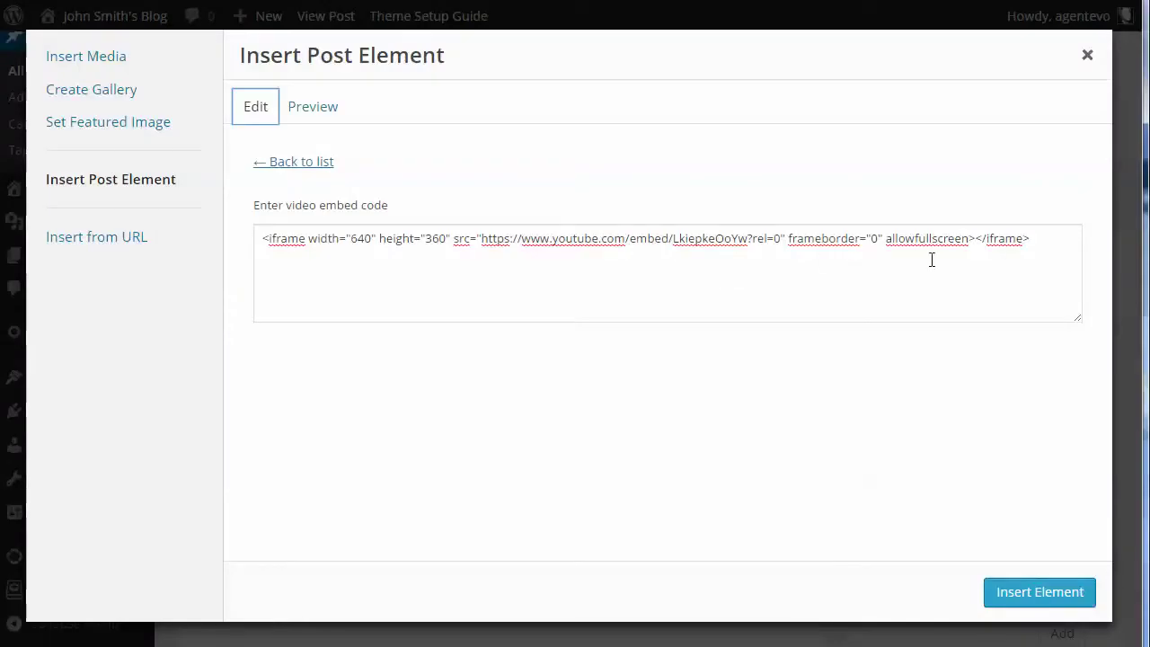
Preview the responsive video with the 640 by 360 embed code and insert it into the post below the icon box.
left_click(305, 108)
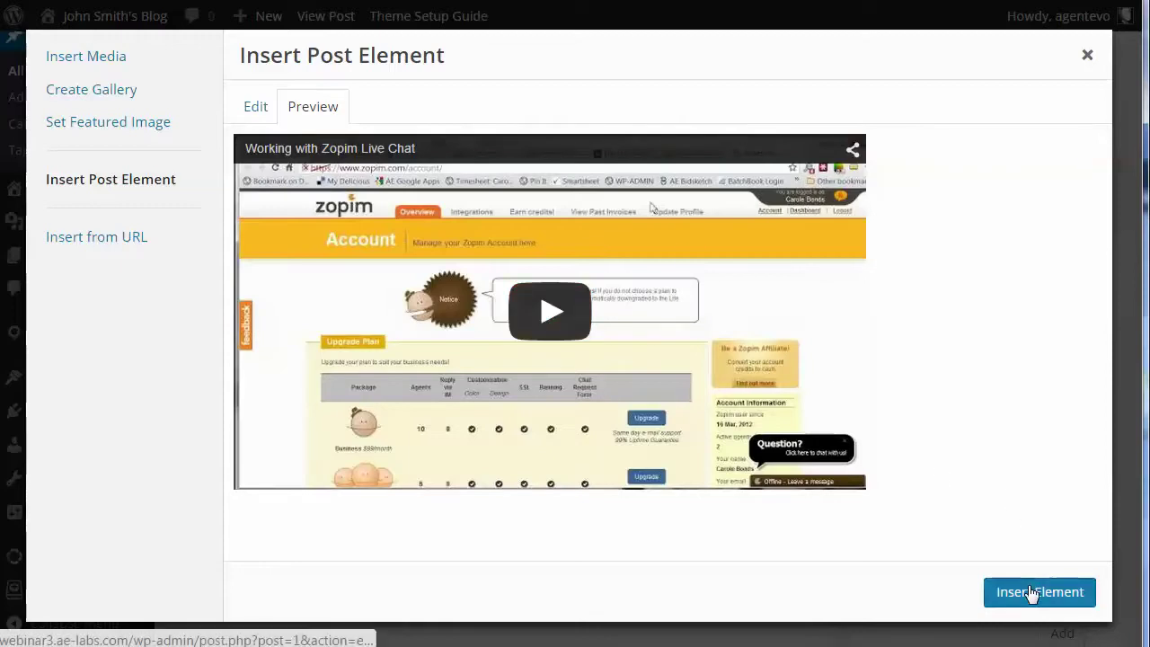
left_click(1032, 590)
scroll(787, 446, "down", 3)
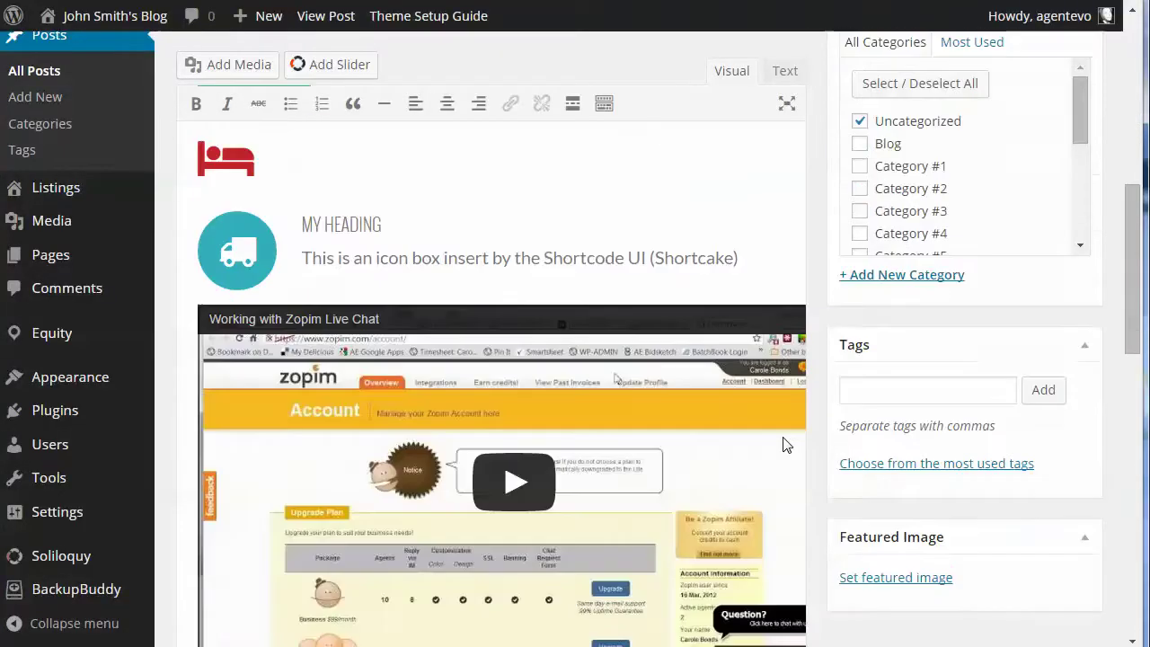
scroll(709, 471, "down", 3)
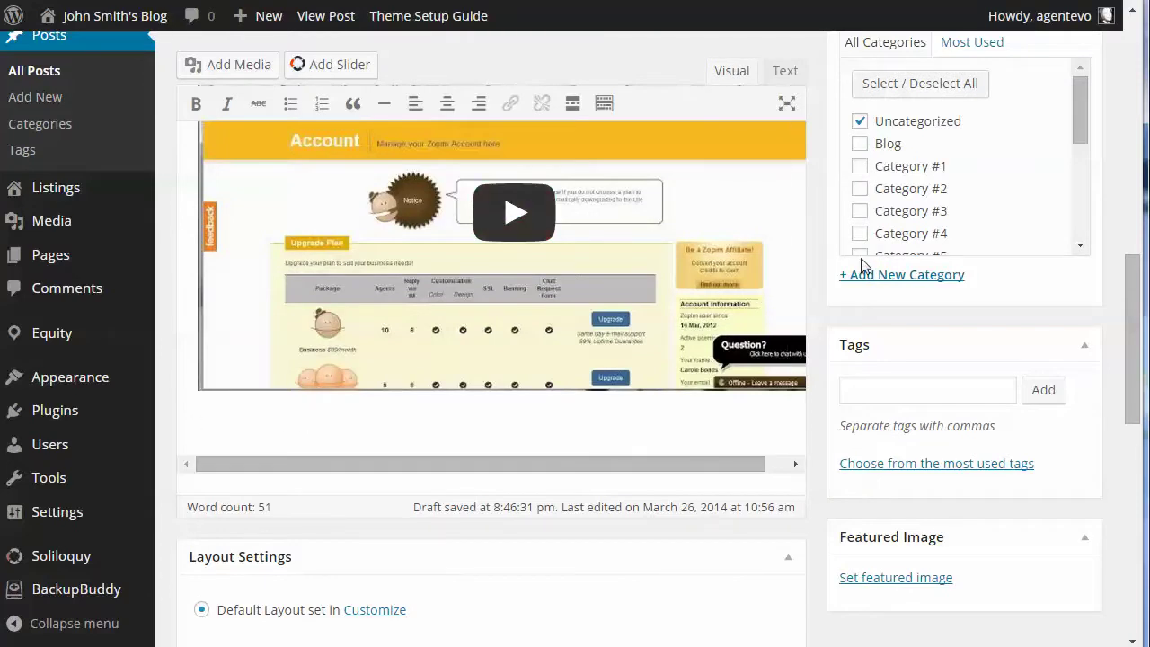
Add a new line below the video and start a testimonial post element there.
key("Return")
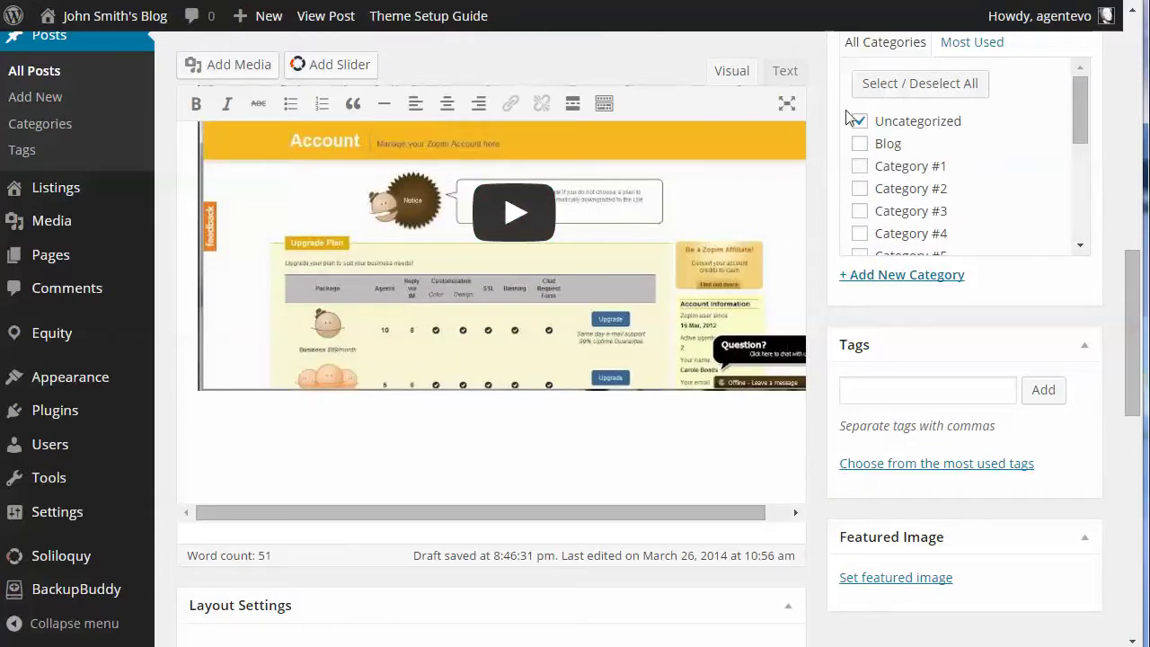
left_click(219, 69)
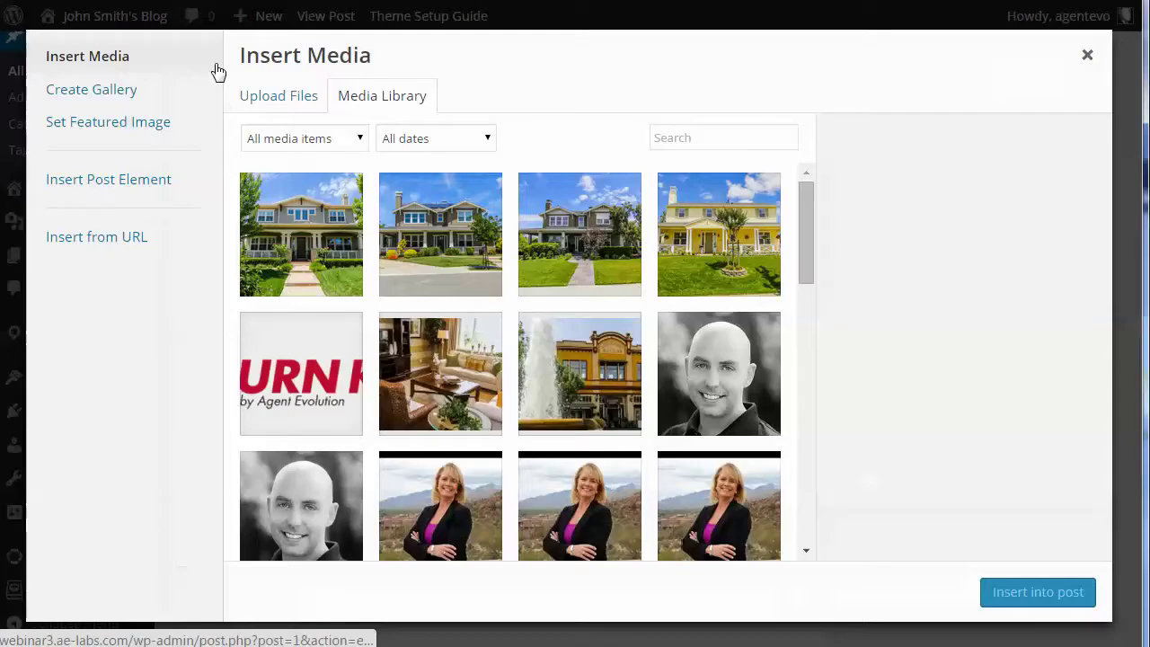
left_click(108, 180)
left_click(303, 381)
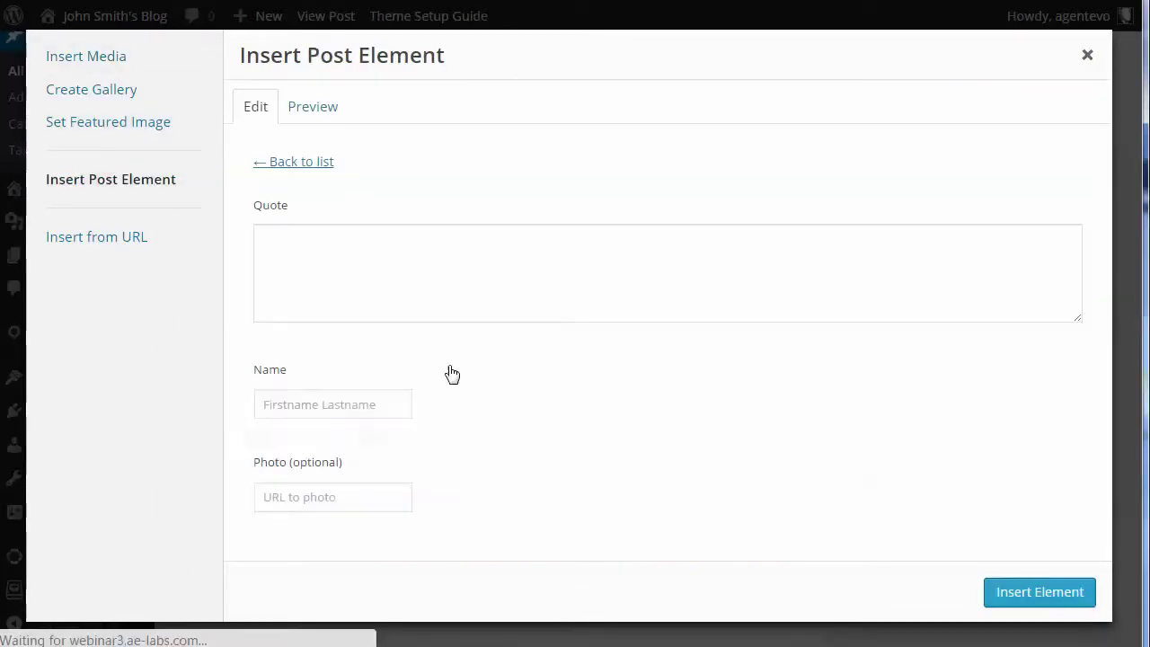
Enter the testimonial quote "This is a Testimonial added using the Shortcode UI" and fill in the customer's name.
left_click(306, 236)
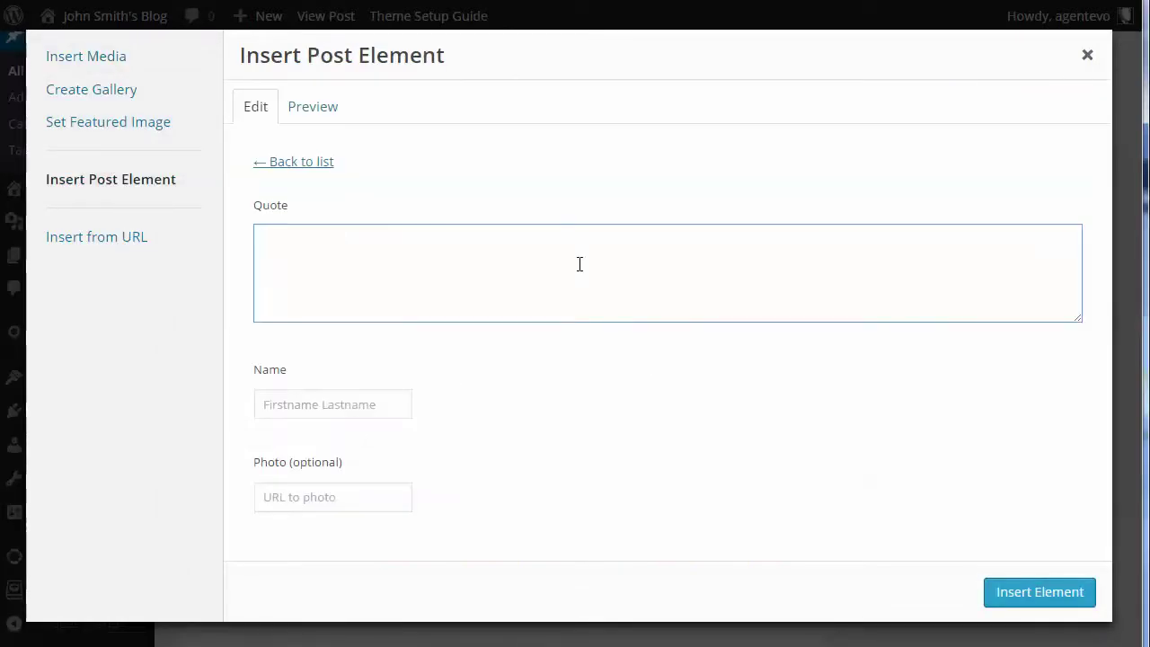
type("This is a Testimonial usi")
key("BackSpace")
key("BackSpace")
type("added usin")
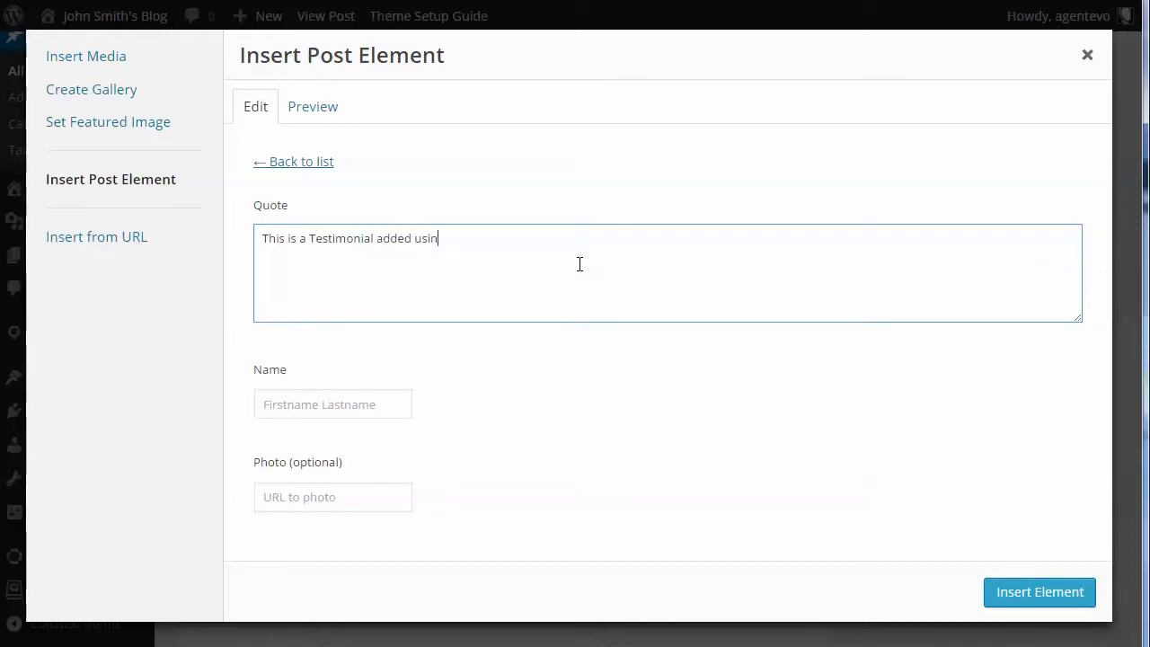
type("g the Shortcode UI")
left_click(282, 402)
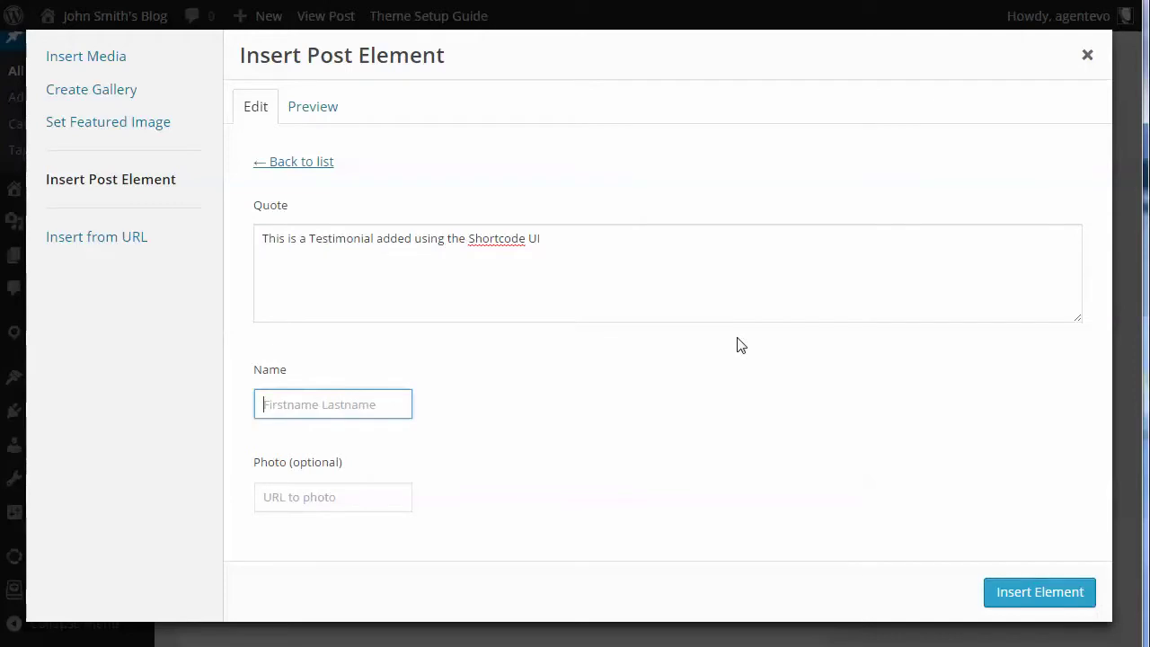
type("Jane Doe")
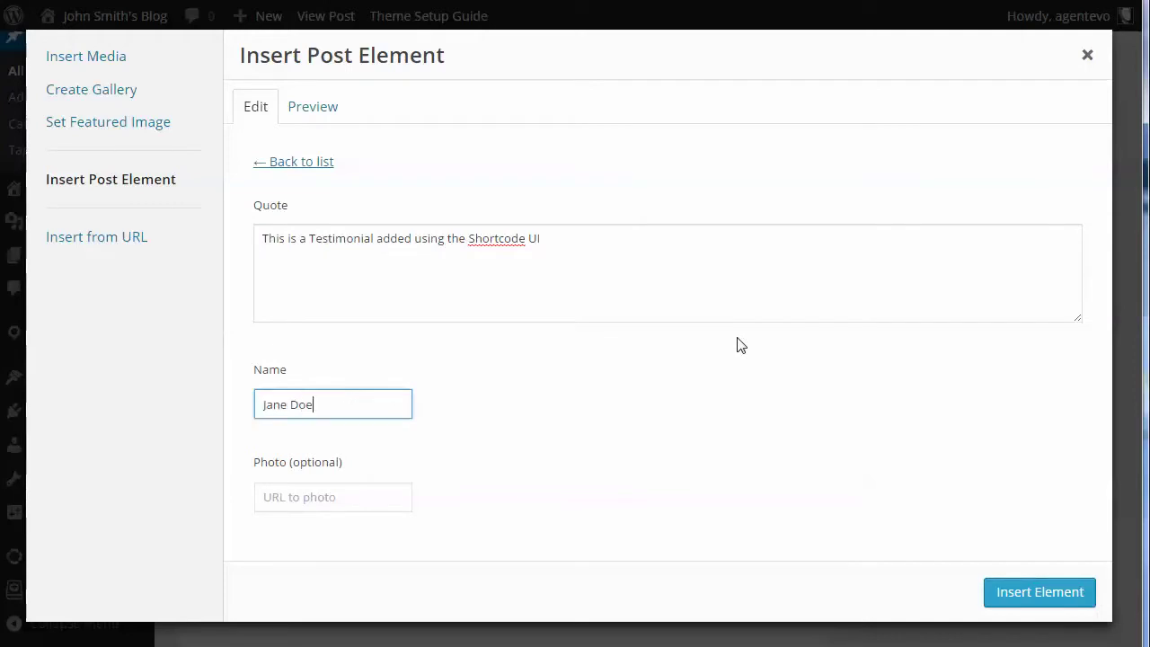
For the testimonial's photo, look up relocation-guide-picture-perfect.jpg in the site's Media Library and copy its URL.
left_click(273, 497)
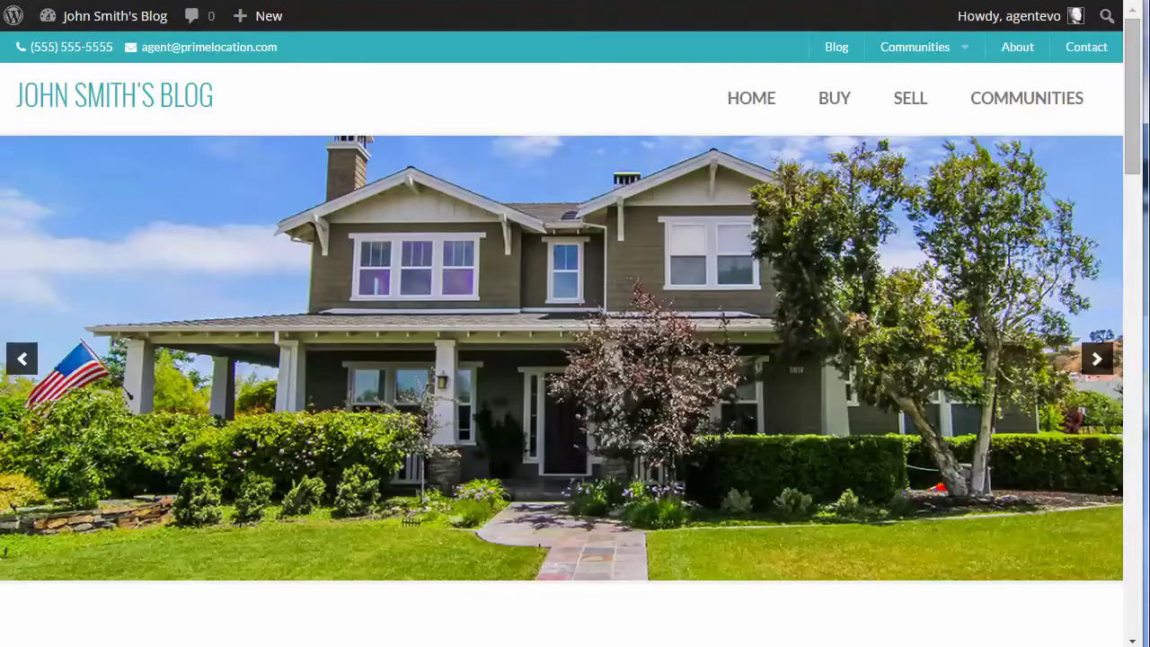
mouse_move(89, 21)
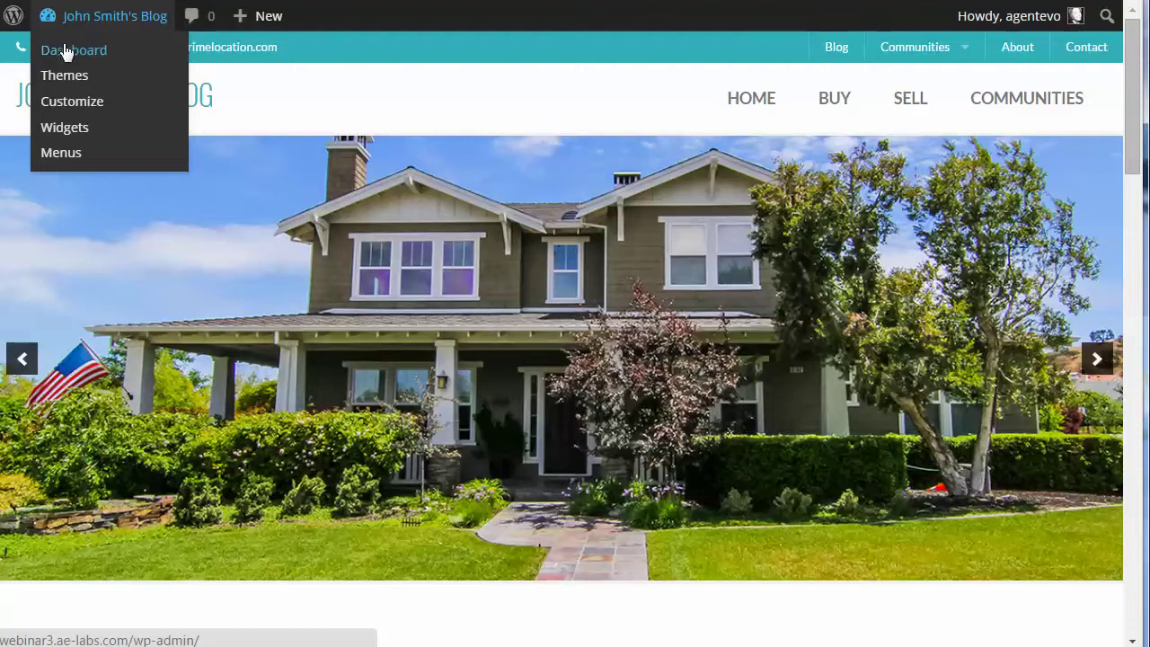
left_click(64, 51)
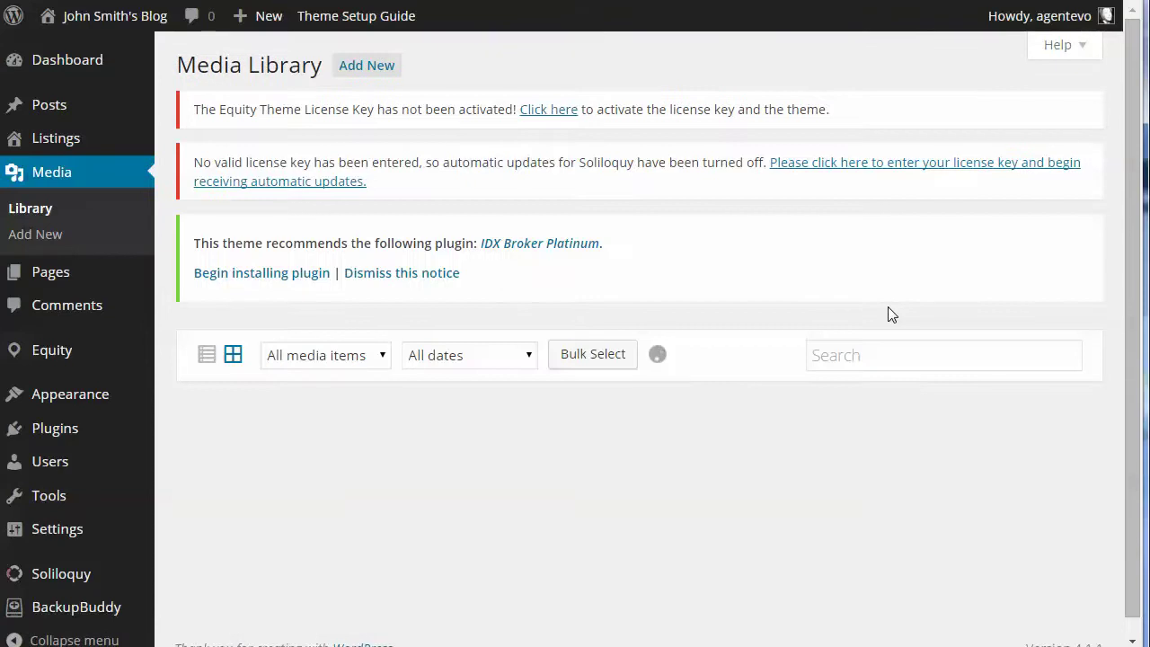
scroll(889, 314, "down", 5)
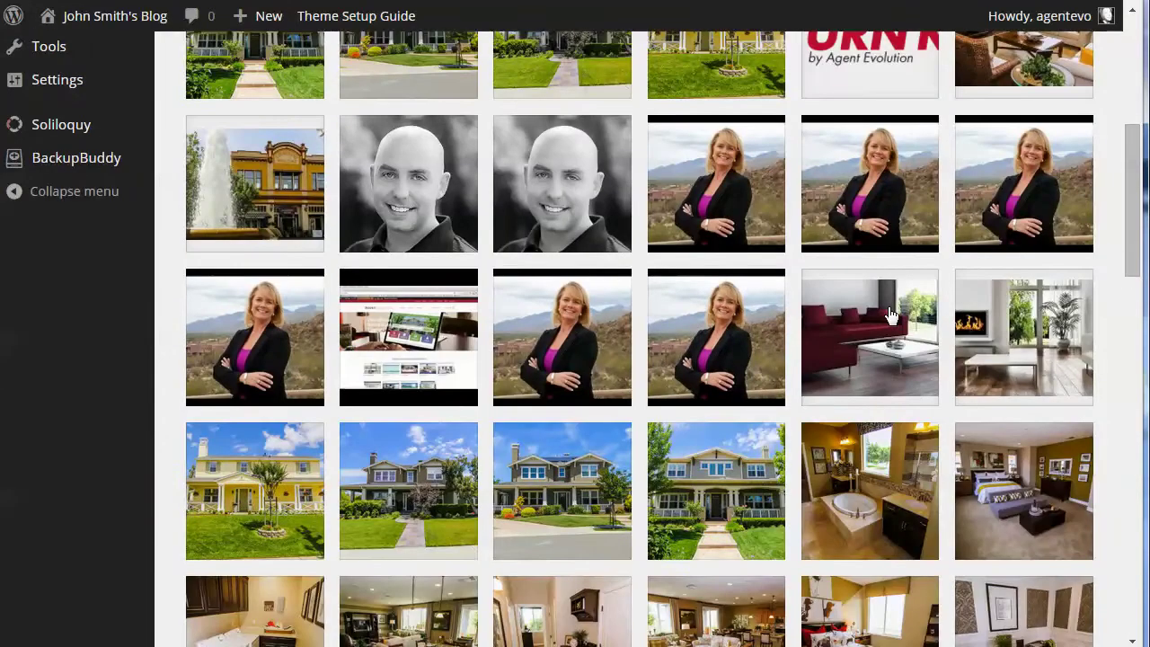
left_click(719, 193)
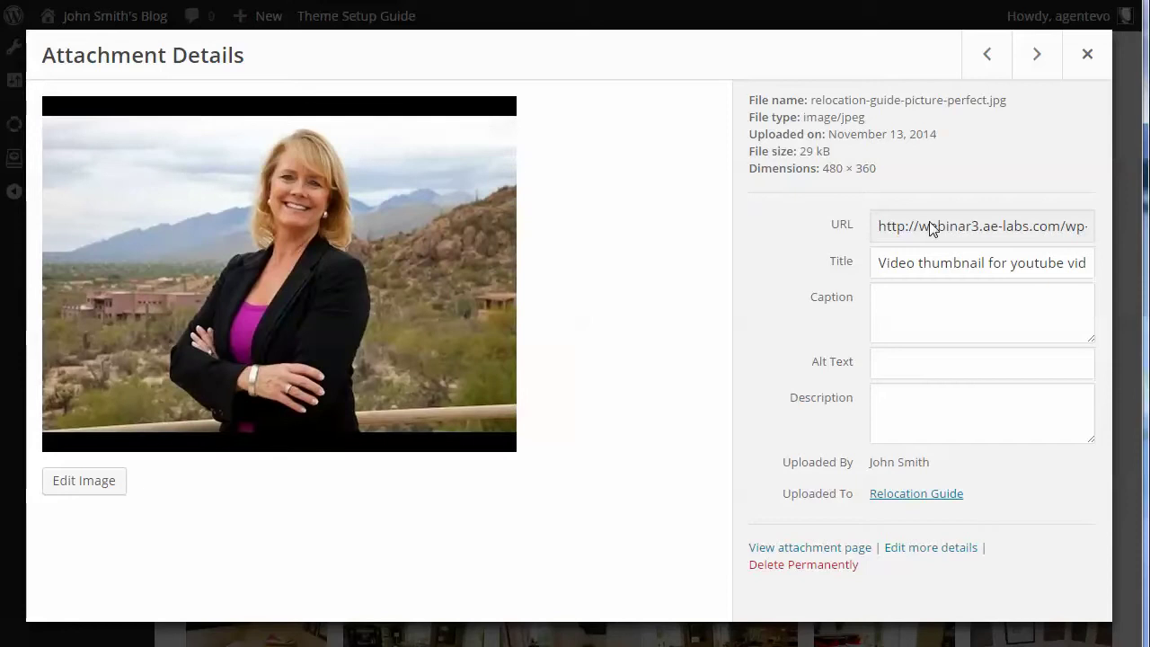
left_click(931, 229)
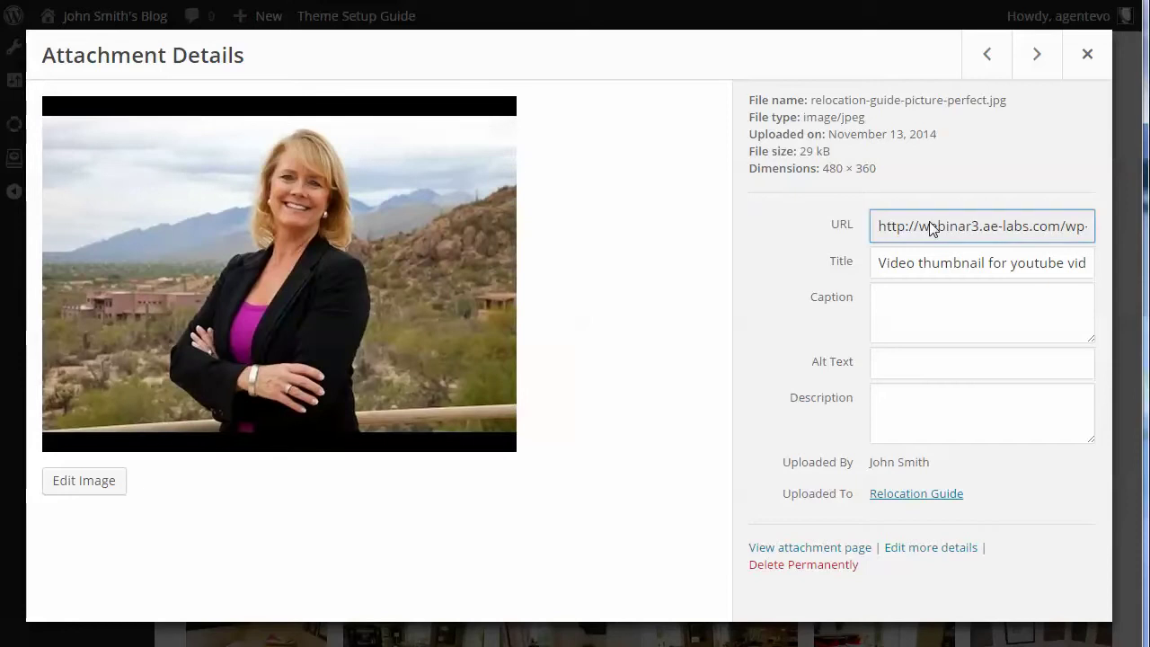
left_click_drag(879, 232, 1126, 222)
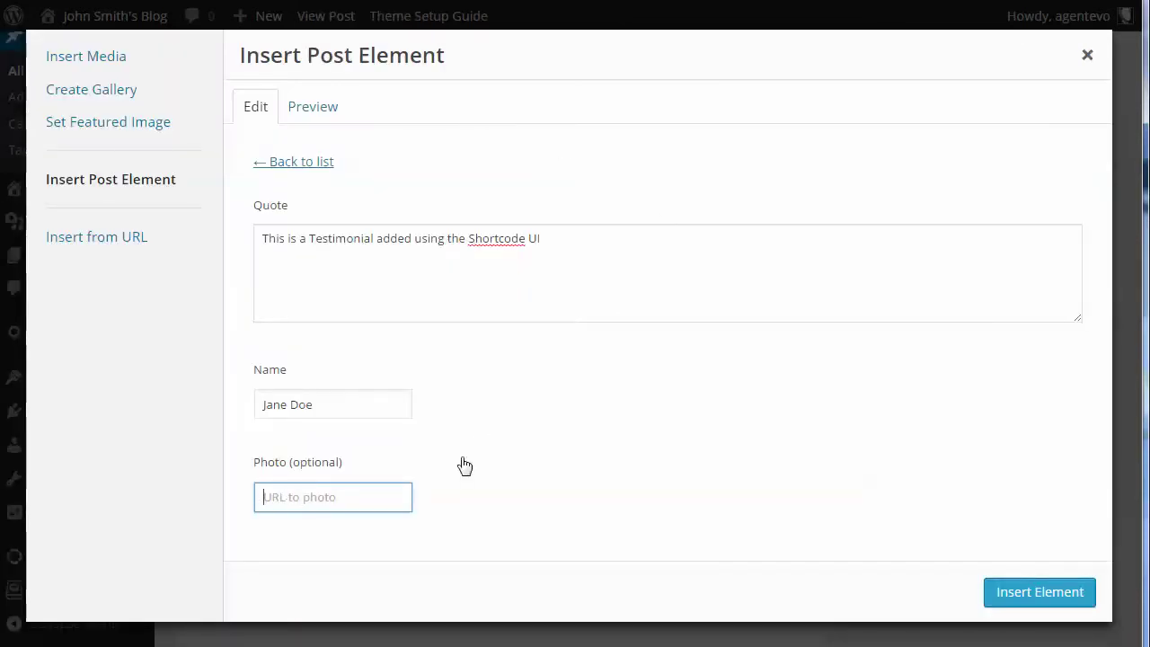
Paste the image URL as the testimonial's photo, preview the testimonial and insert it into the post.
key("ctrl+v")
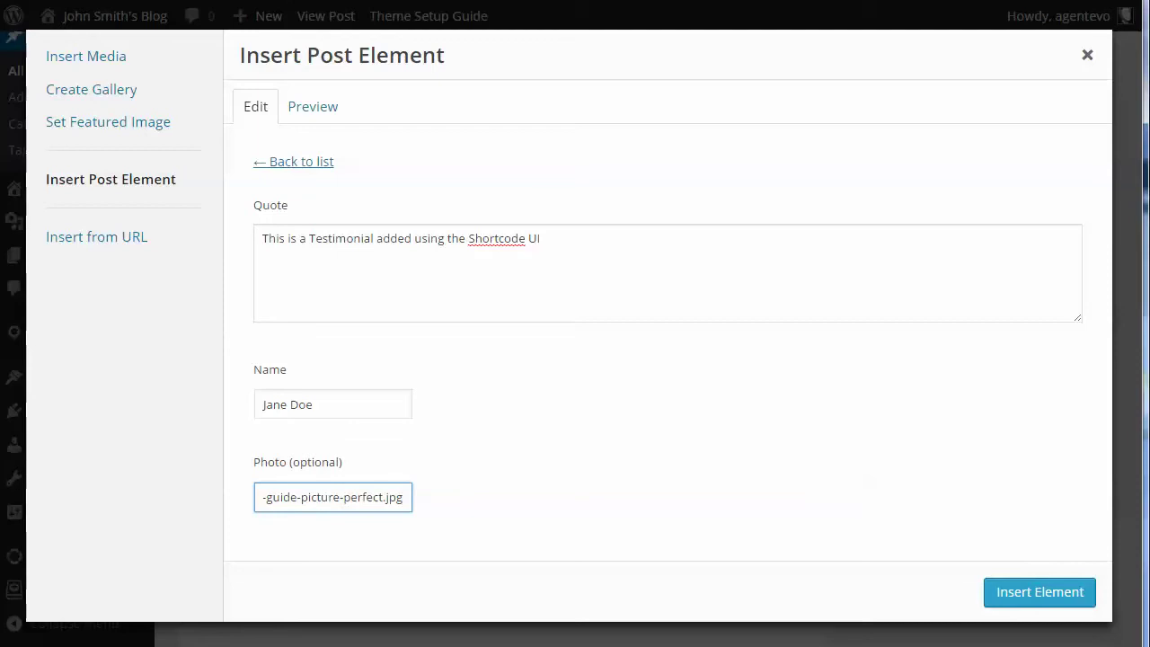
left_click(314, 109)
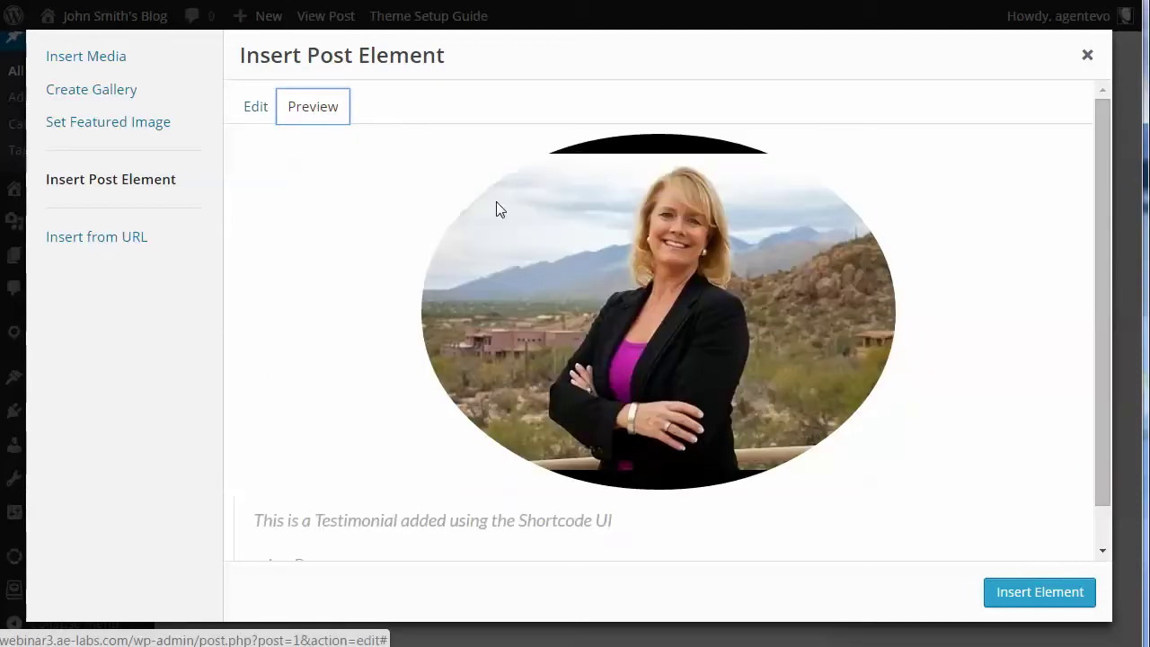
left_click(1040, 592)
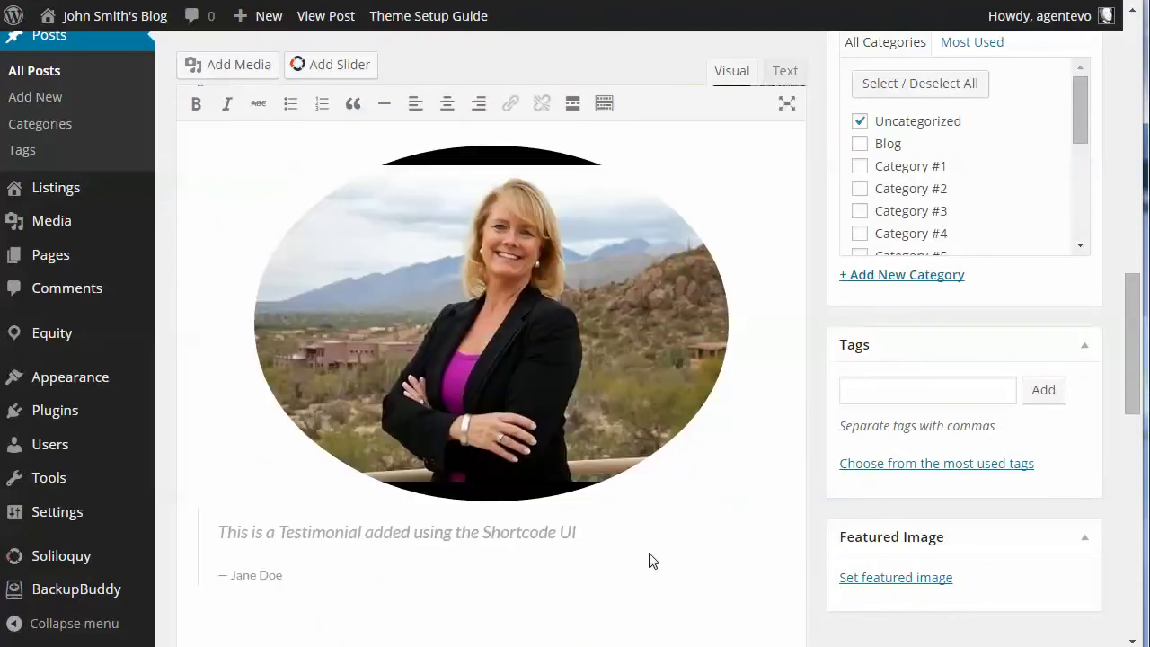
Update the Hello world! post and open its published page in a separate tab.
scroll(800, 447, "up", 10)
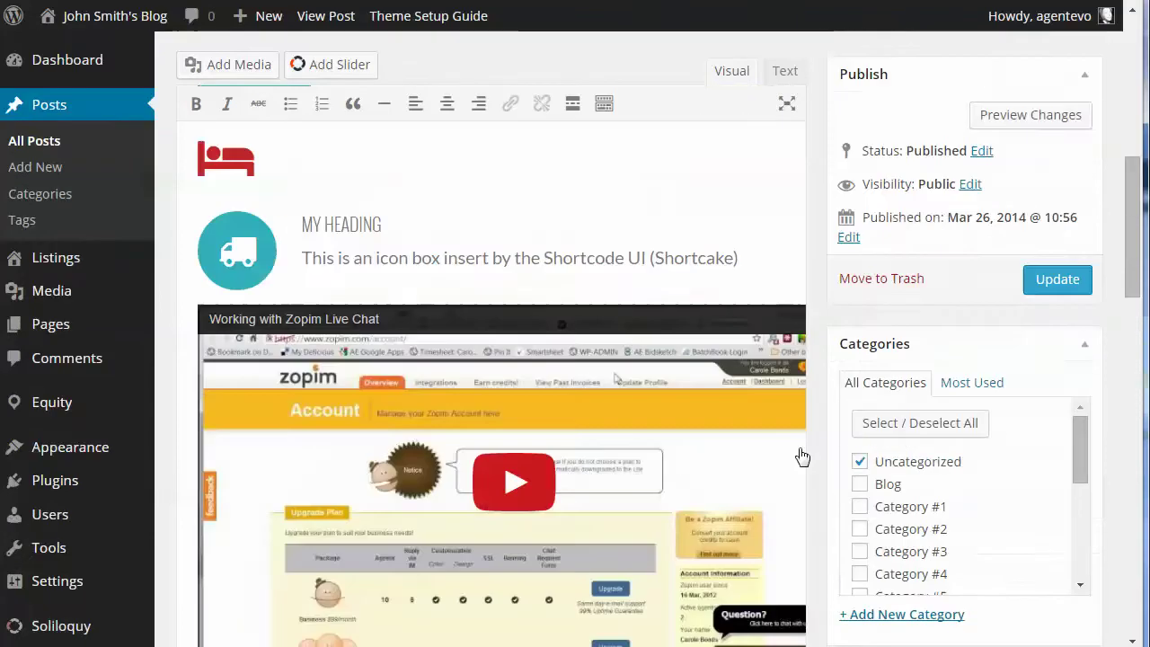
left_click(1046, 281)
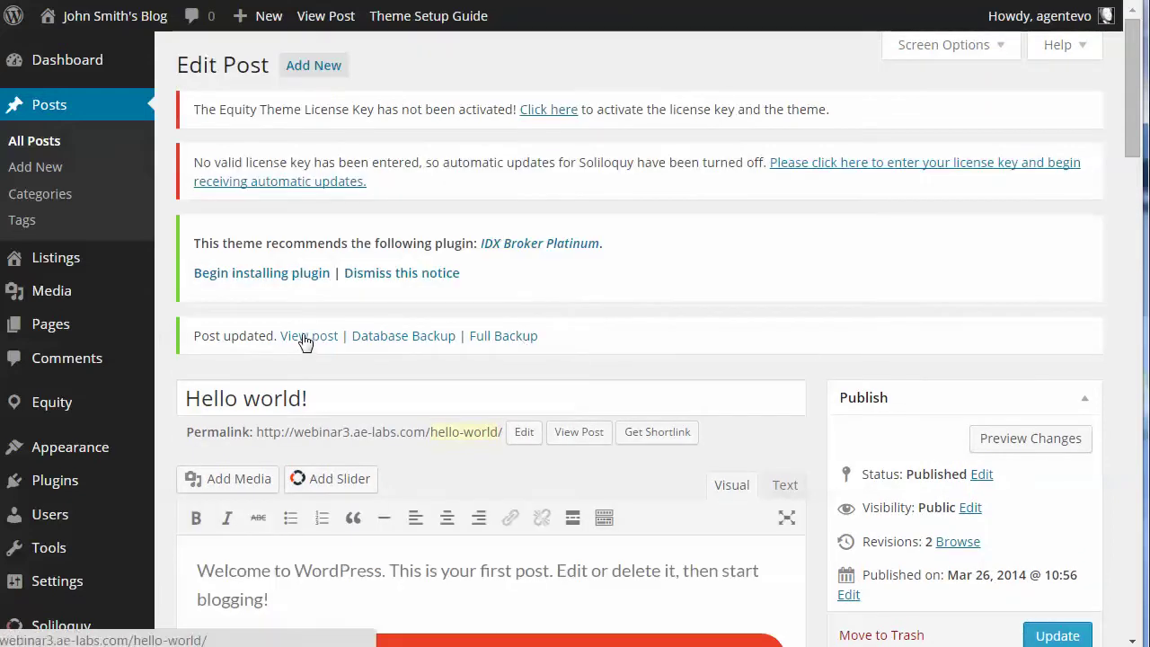
right_click(303, 336)
left_click(378, 349)
left_click(319, 15)
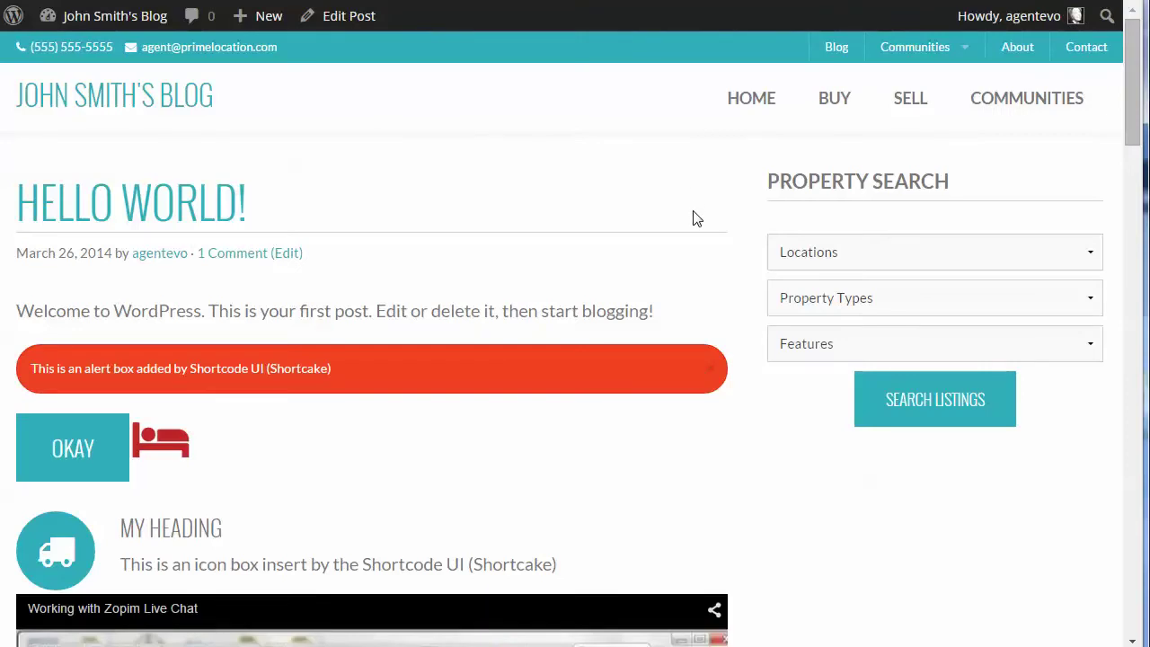
Review the published post's inserted elements from the alert box down to the testimonial.
scroll(693, 218, "down", 2)
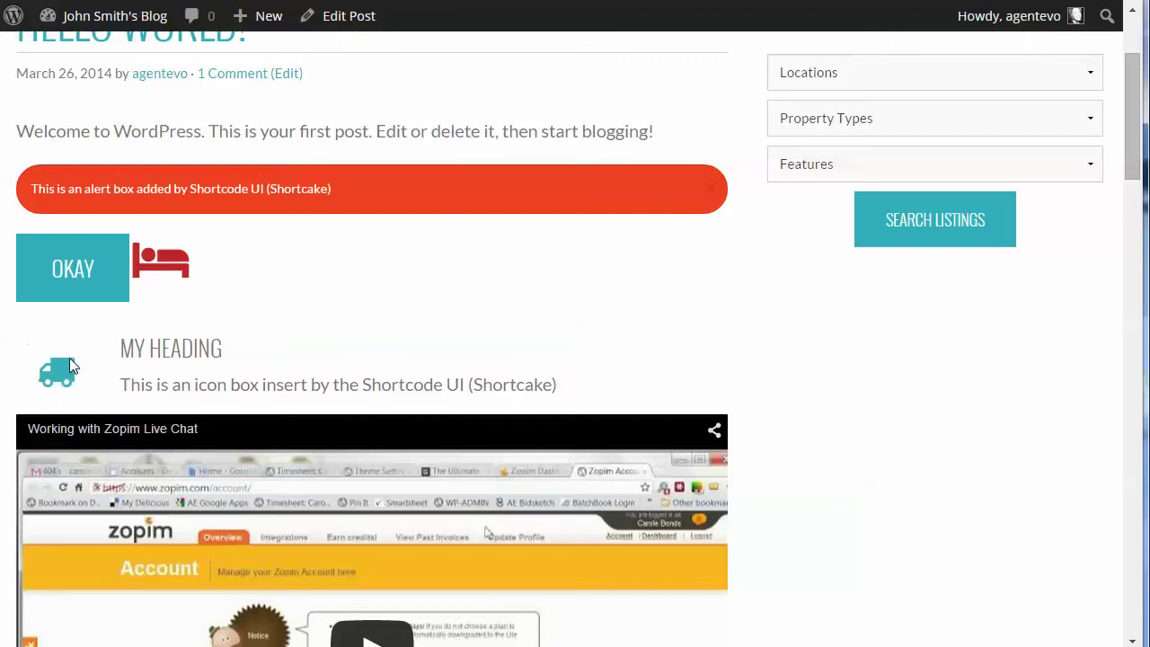
scroll(433, 347, "down", 3)
scroll(521, 350, "down", 4)
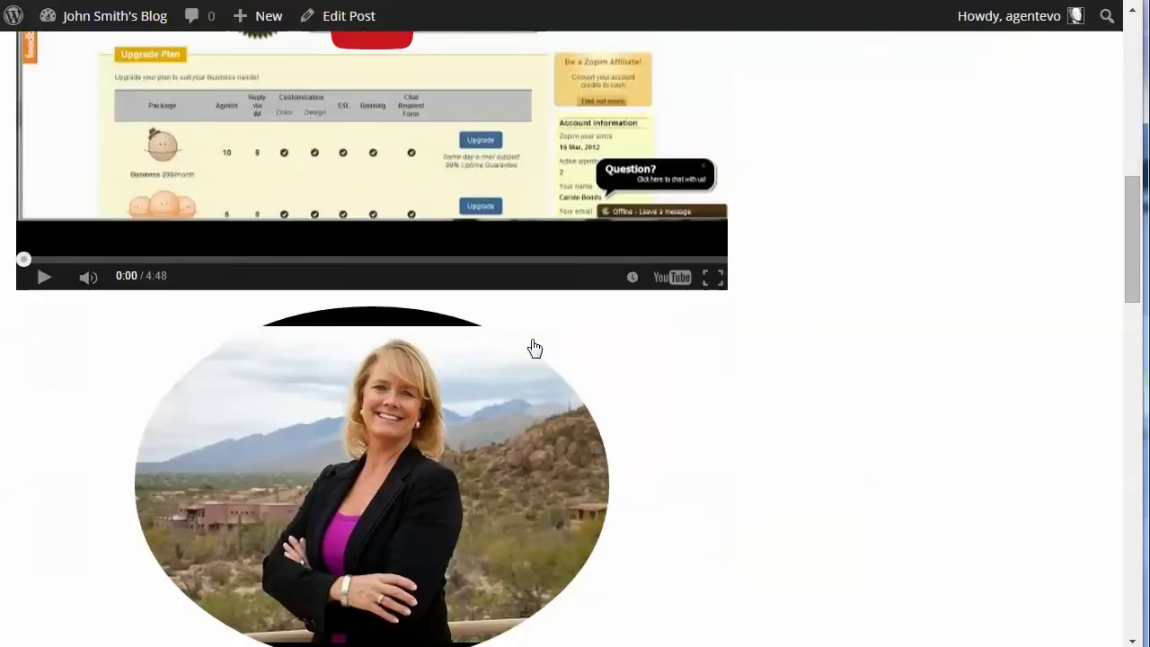
scroll(316, 407, "down", 3)
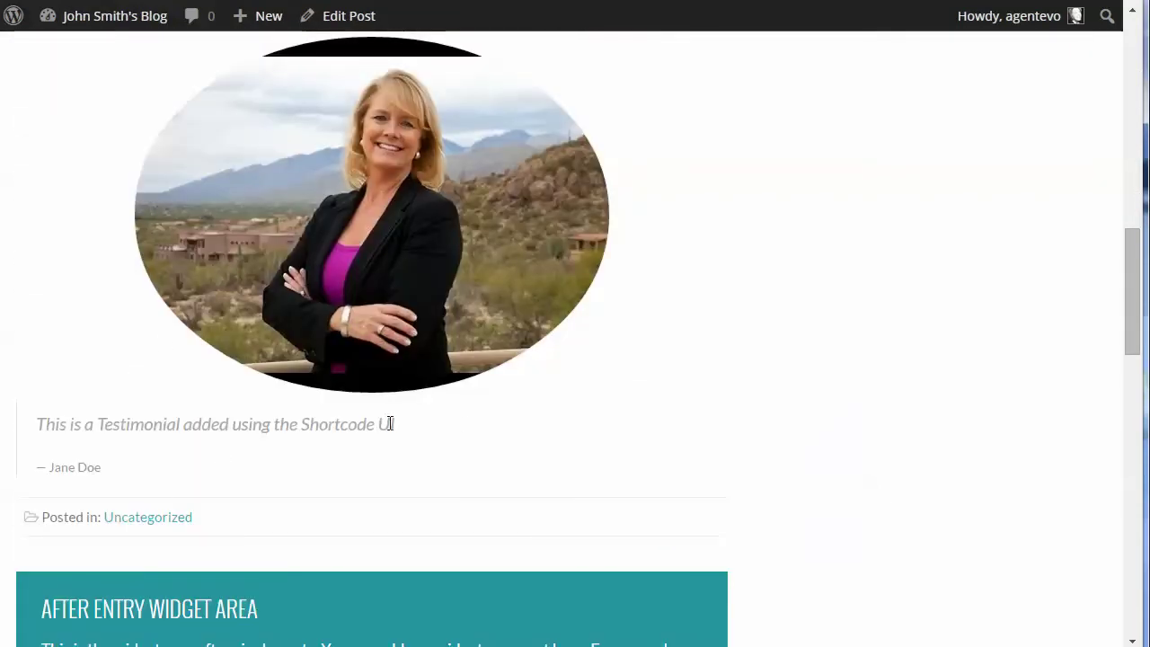